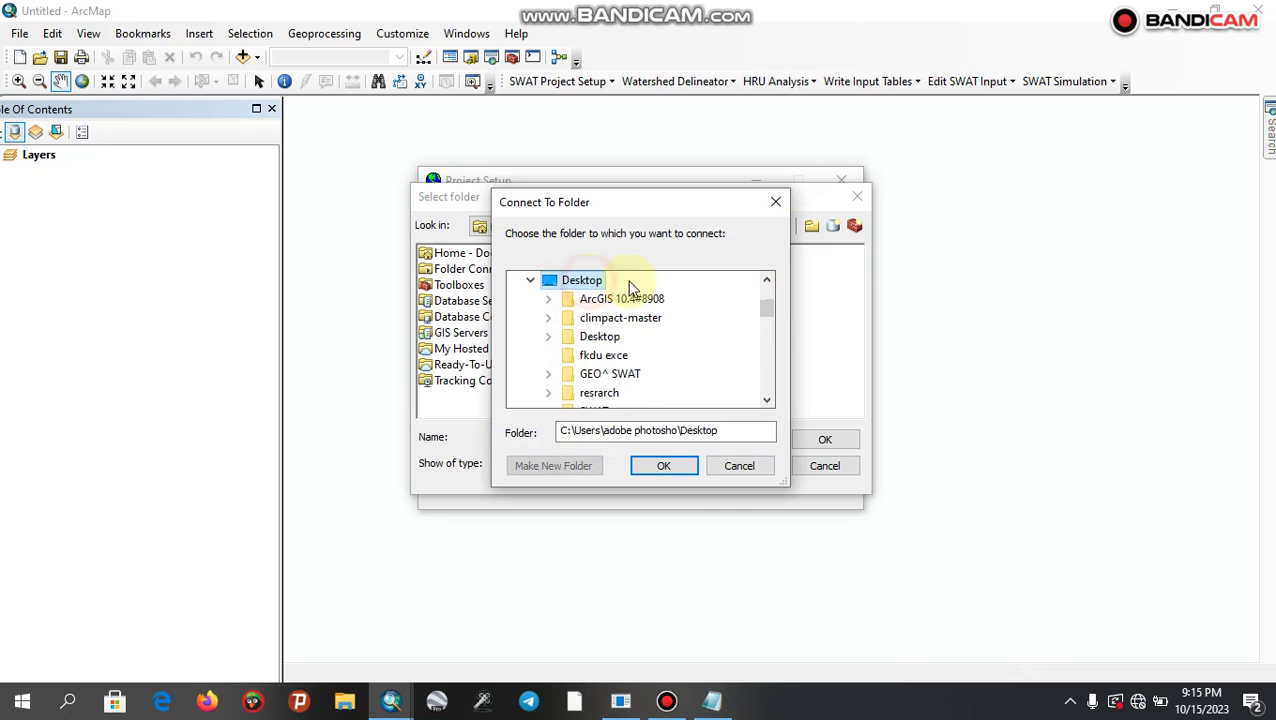
- Add a folder connection to the resrarch folder on the Desktop
drag(763, 316, 765, 325)
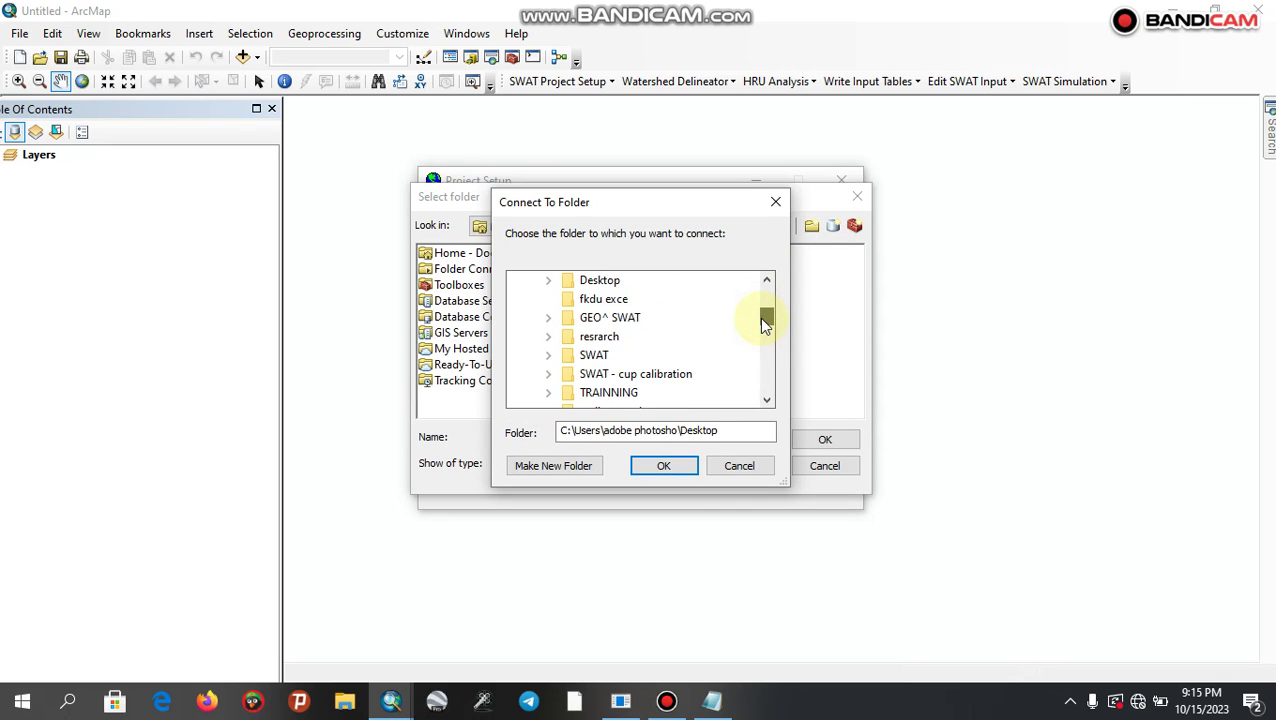
double_click(624, 337)
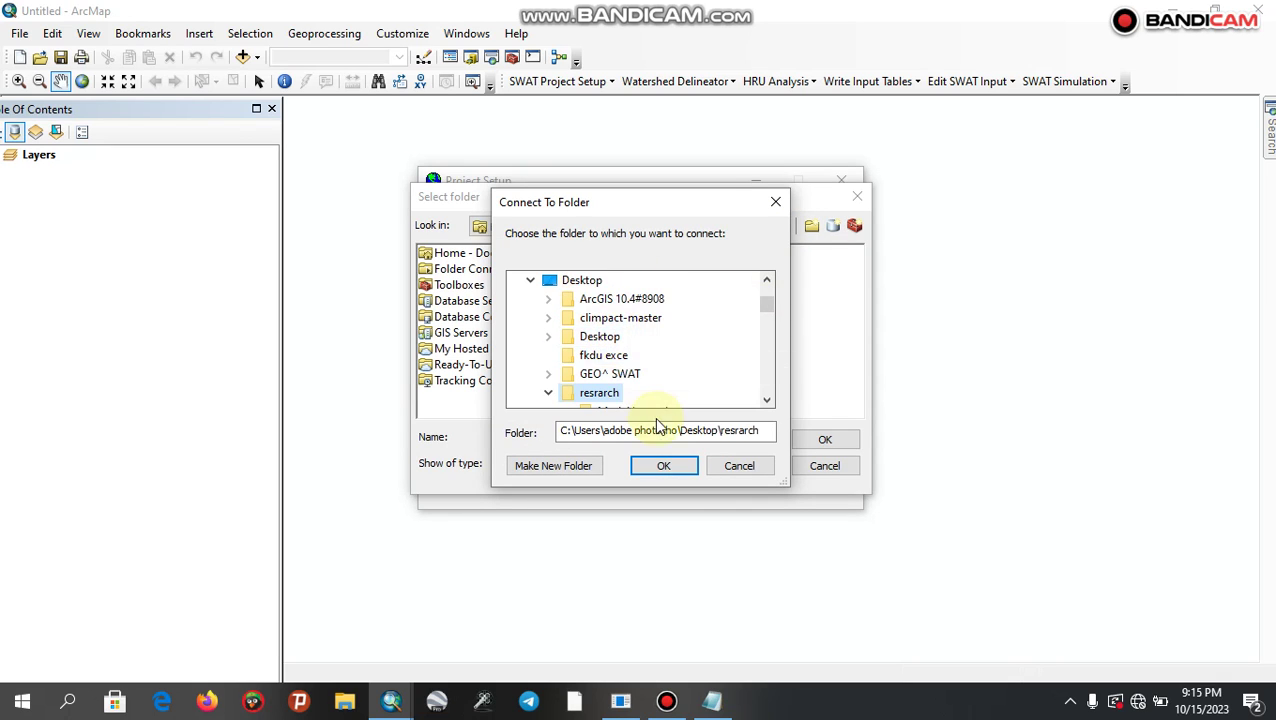
click(663, 466)
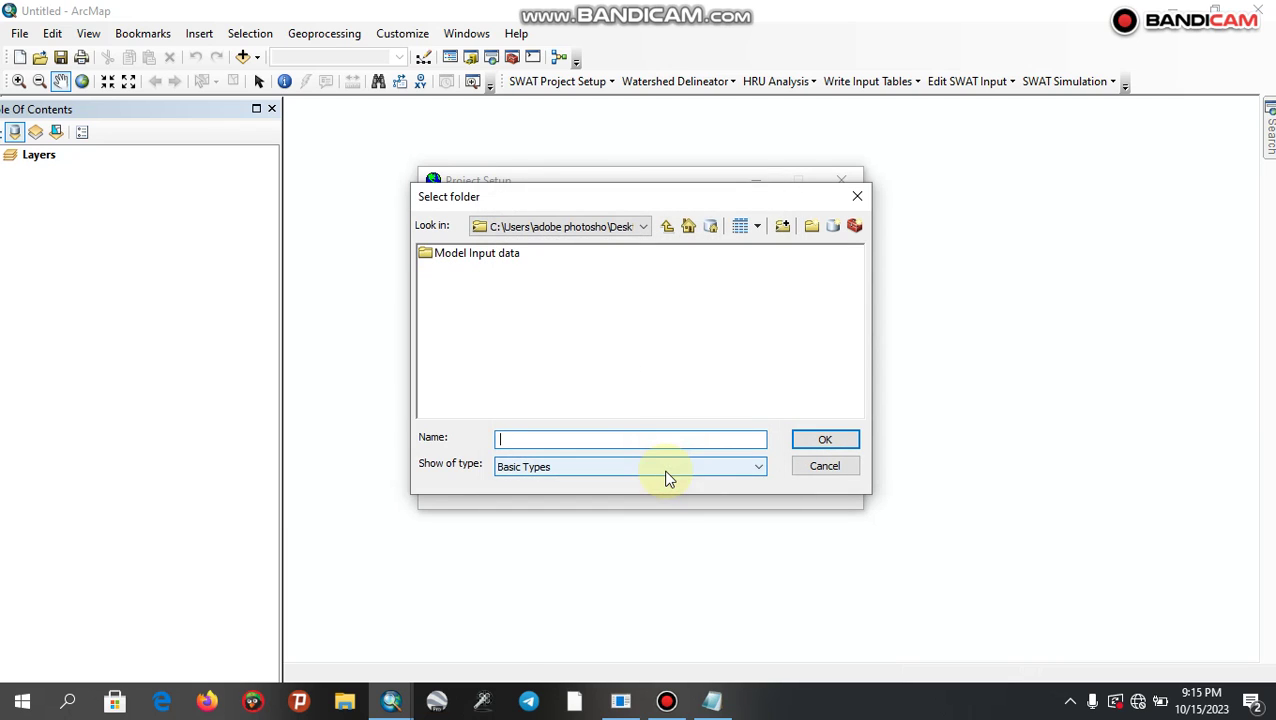
- Select the connected resrarch folder as the project directory and complete the SWAT project setup
click(670, 222)
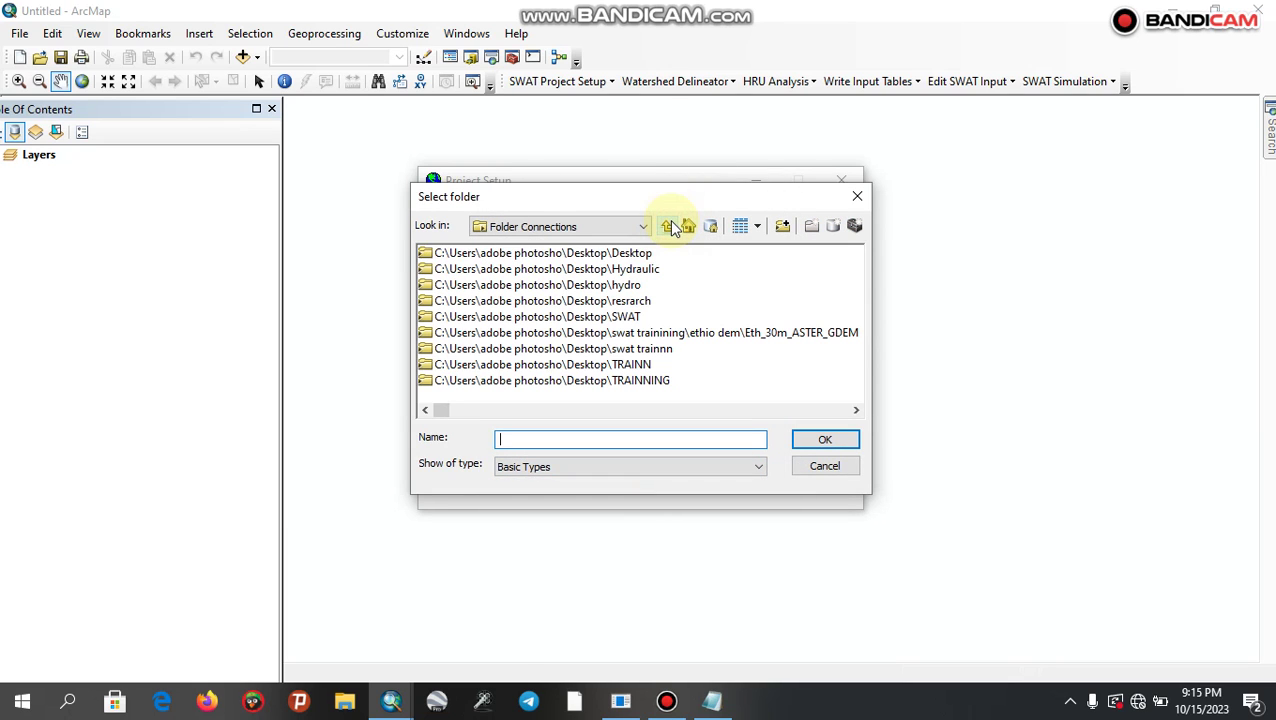
click(643, 302)
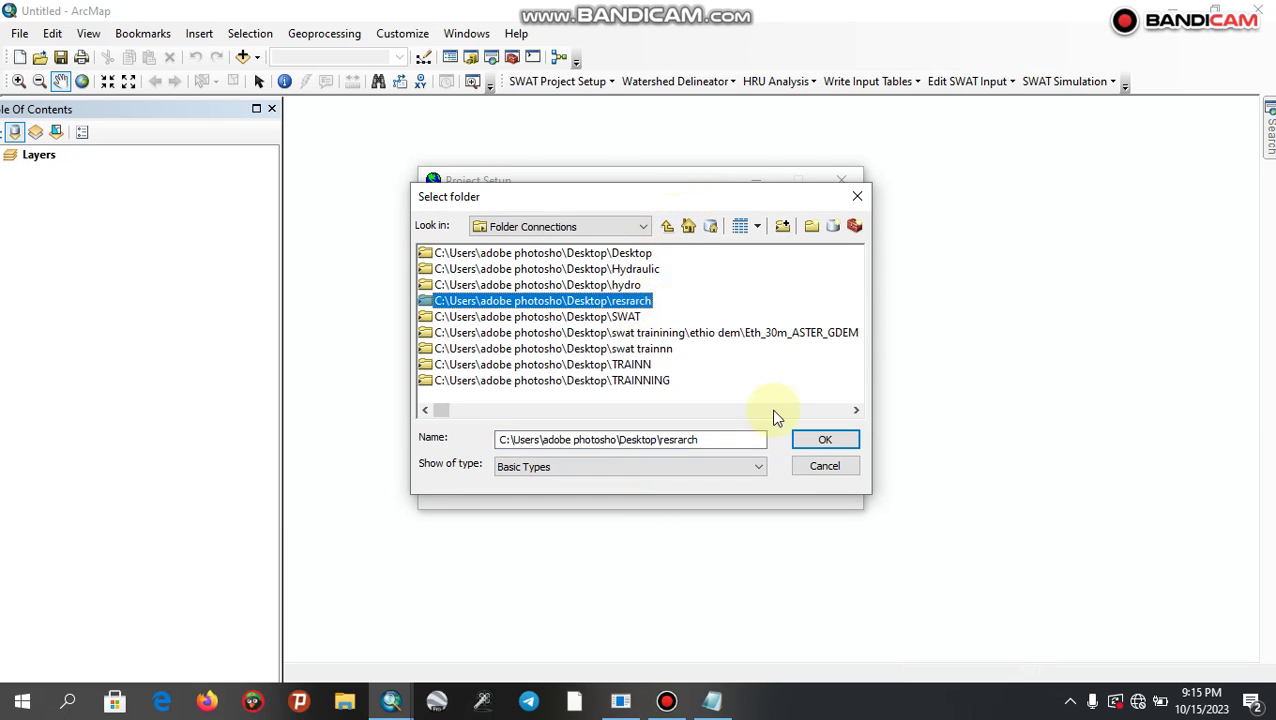
click(808, 441)
click(806, 440)
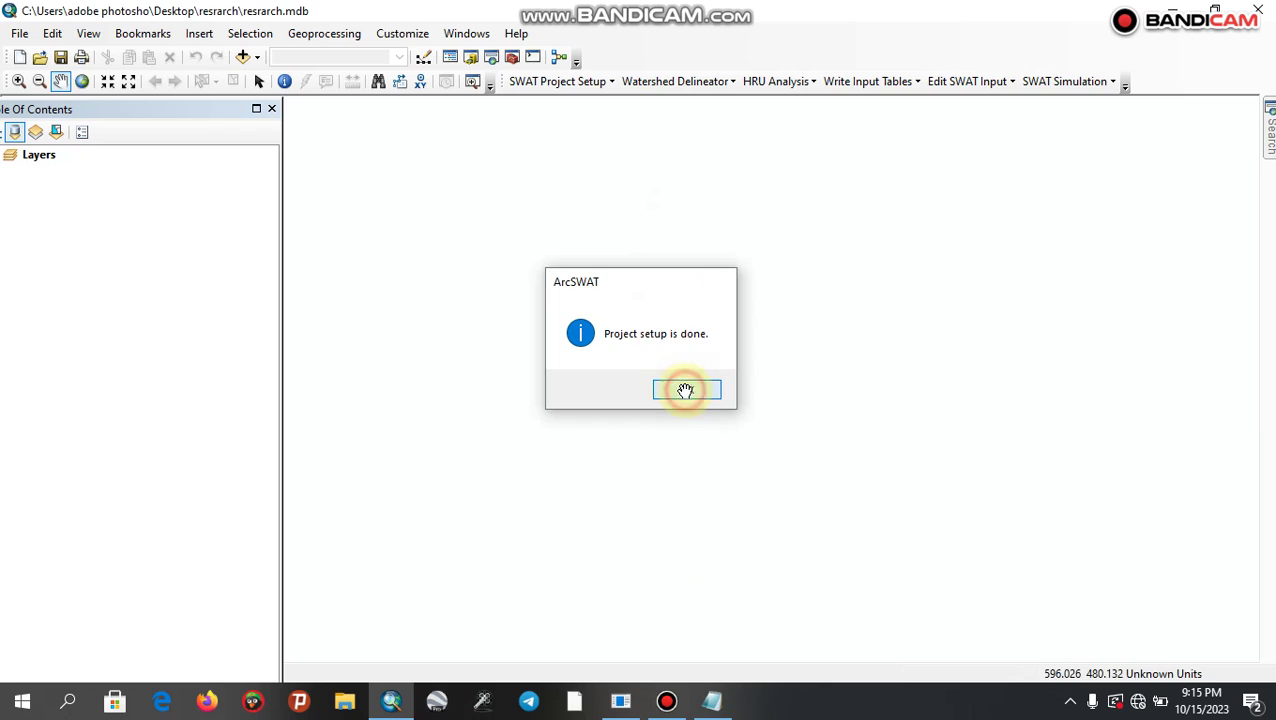
click(687, 392)
- Start automatic watershed delineation and load gid_20.tif from disk, in Model Input data\DEM of the resrarch folder, as the DEM raster
click(706, 81)
click(706, 103)
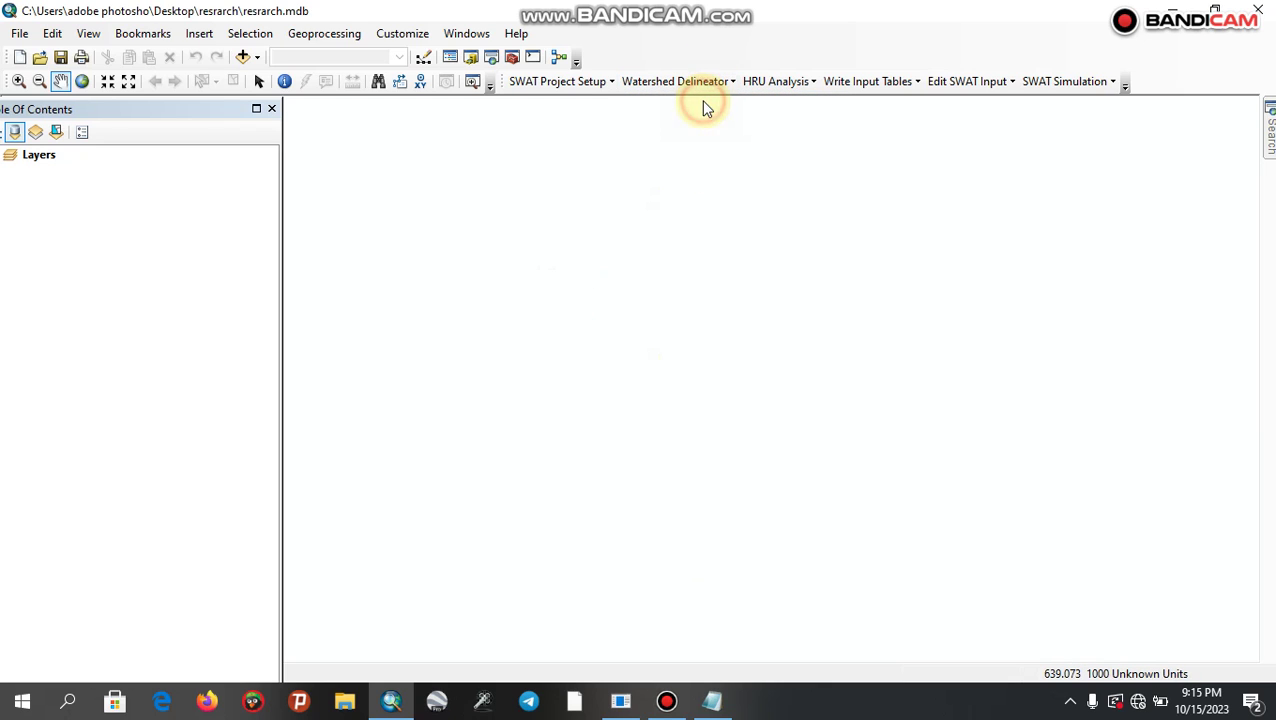
click(666, 703)
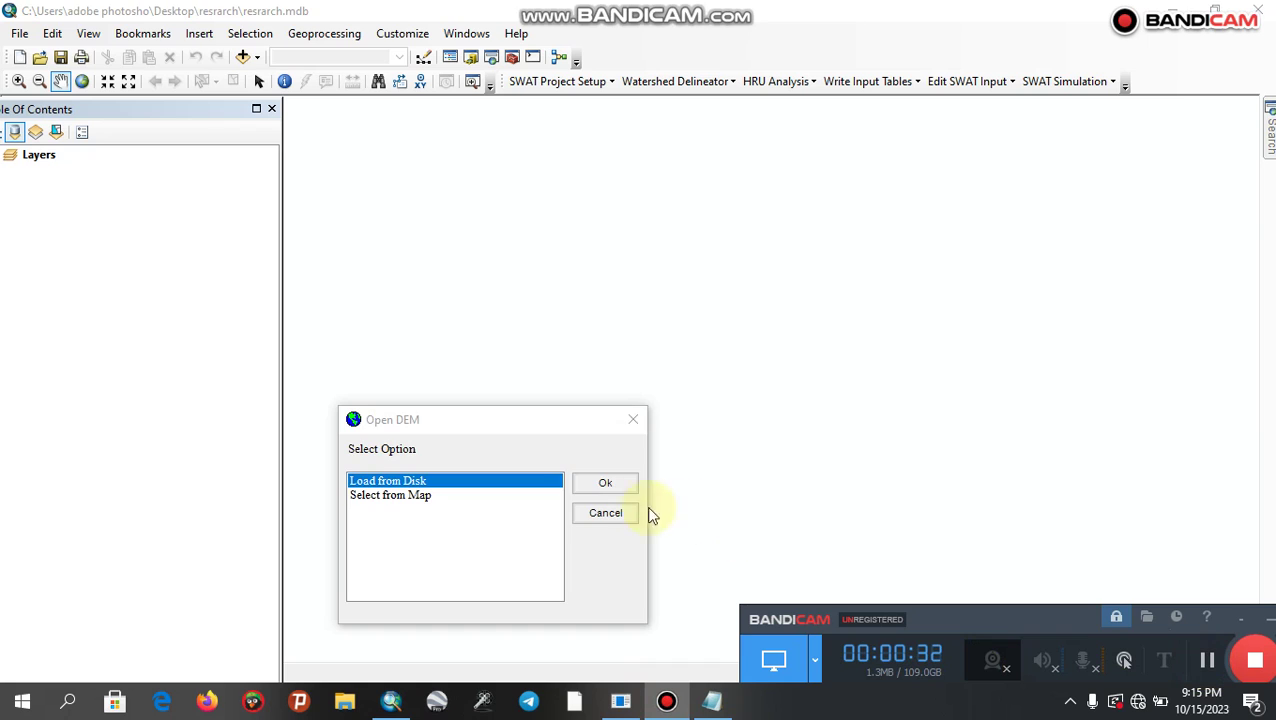
click(618, 488)
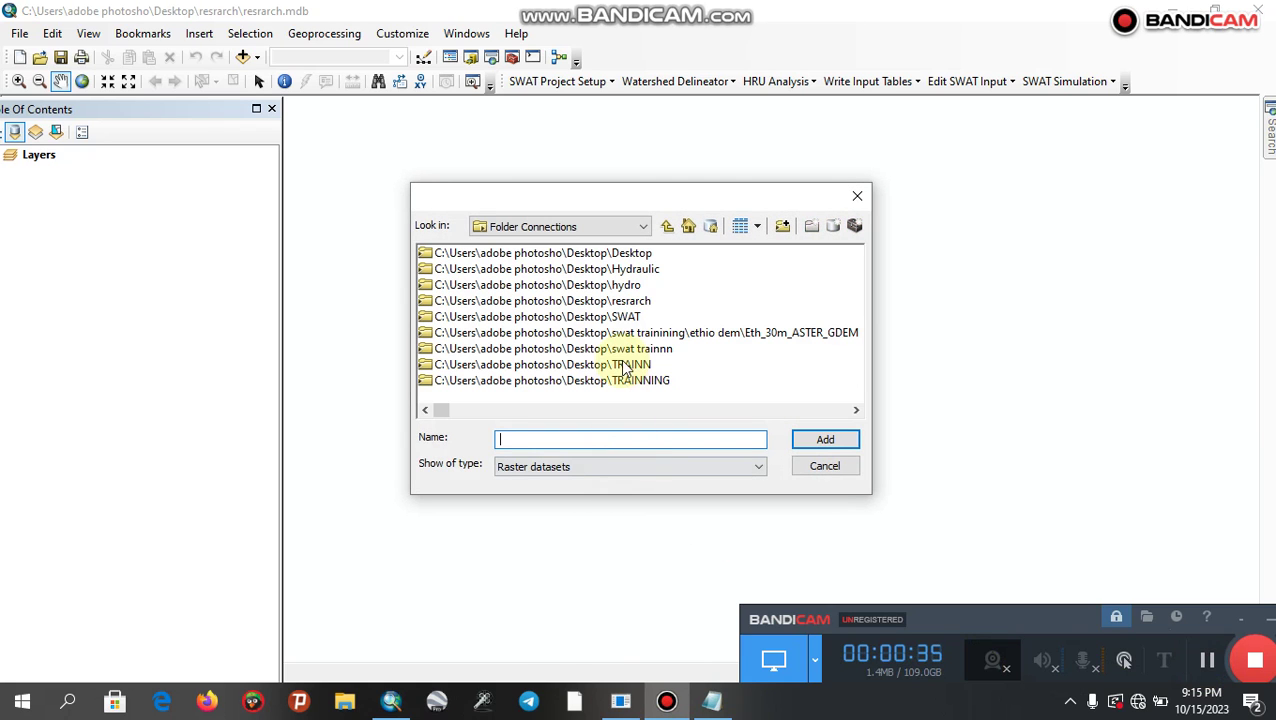
double_click(626, 302)
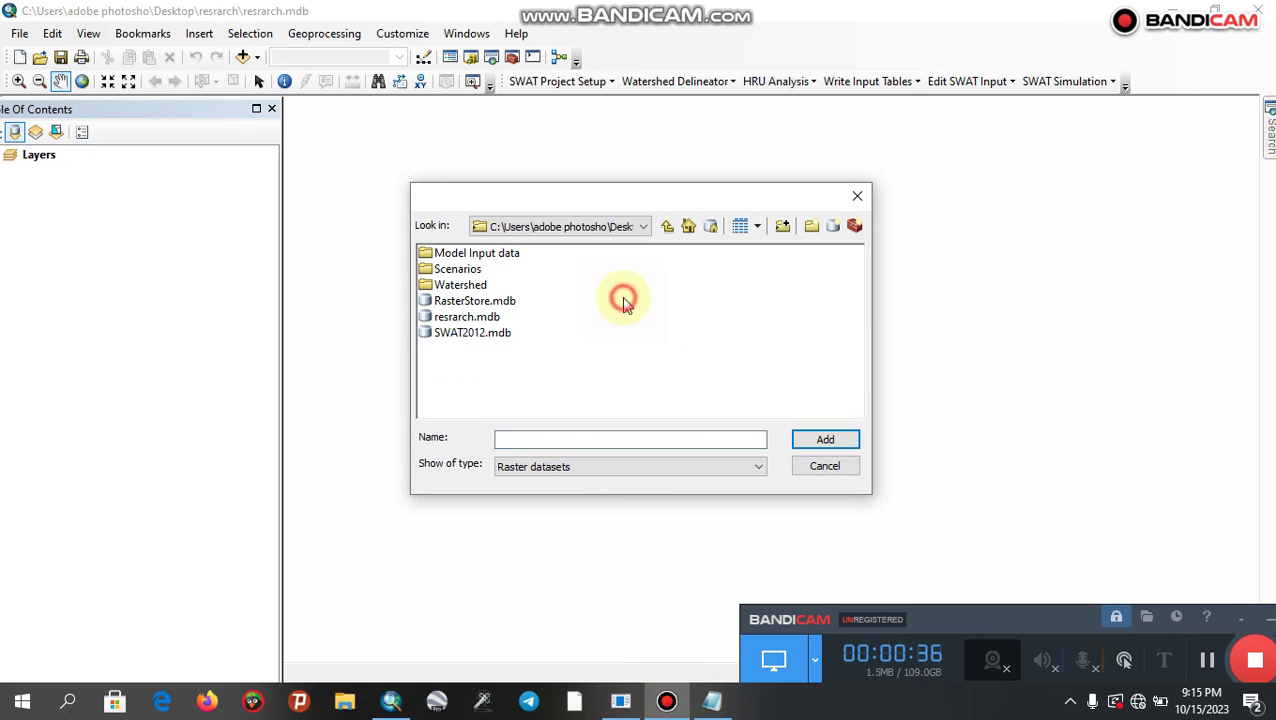
double_click(510, 255)
double_click(446, 252)
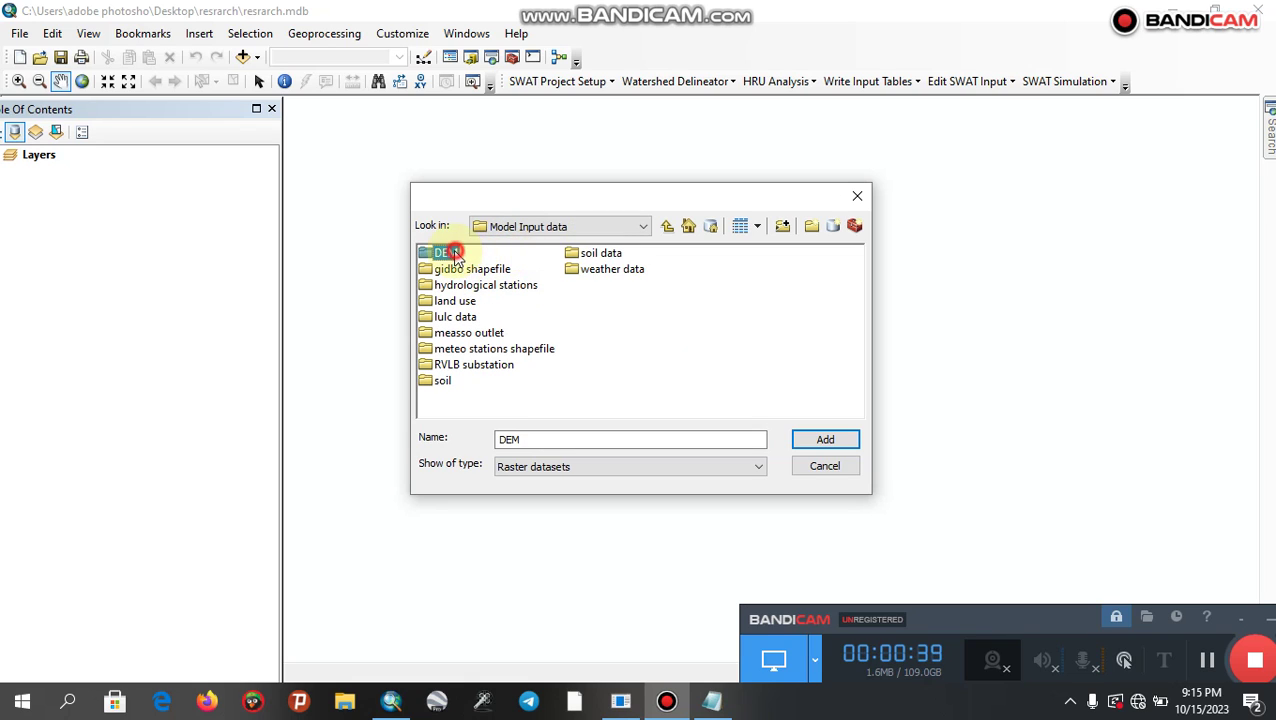
click(457, 269)
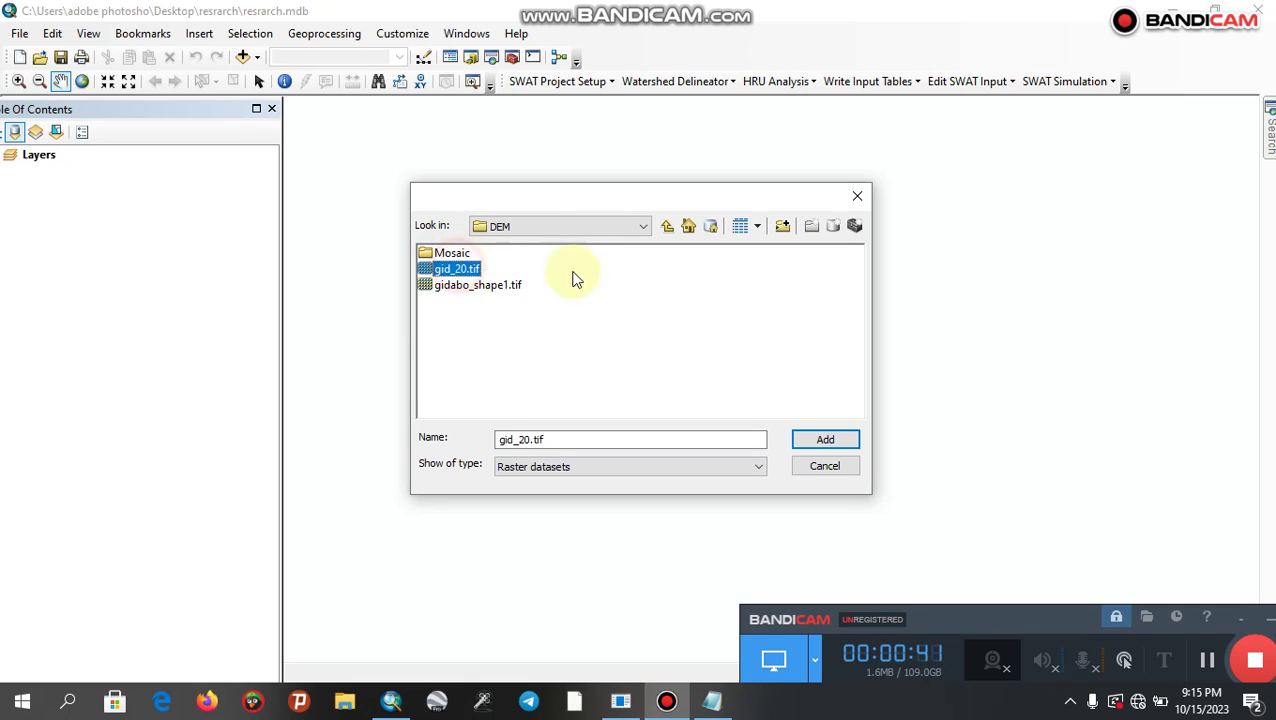
click(824, 440)
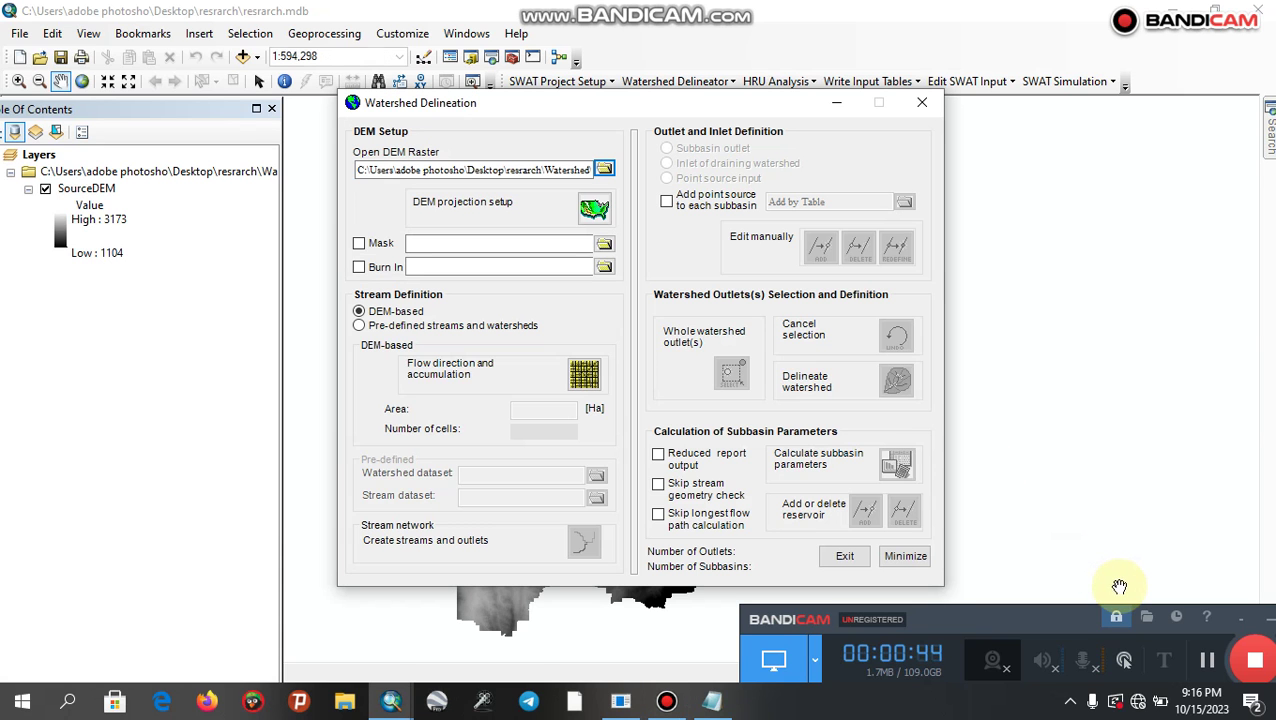
- Set the DEM's Z unit to meter in the projection setup and compute flow direction and accumulation
click(595, 210)
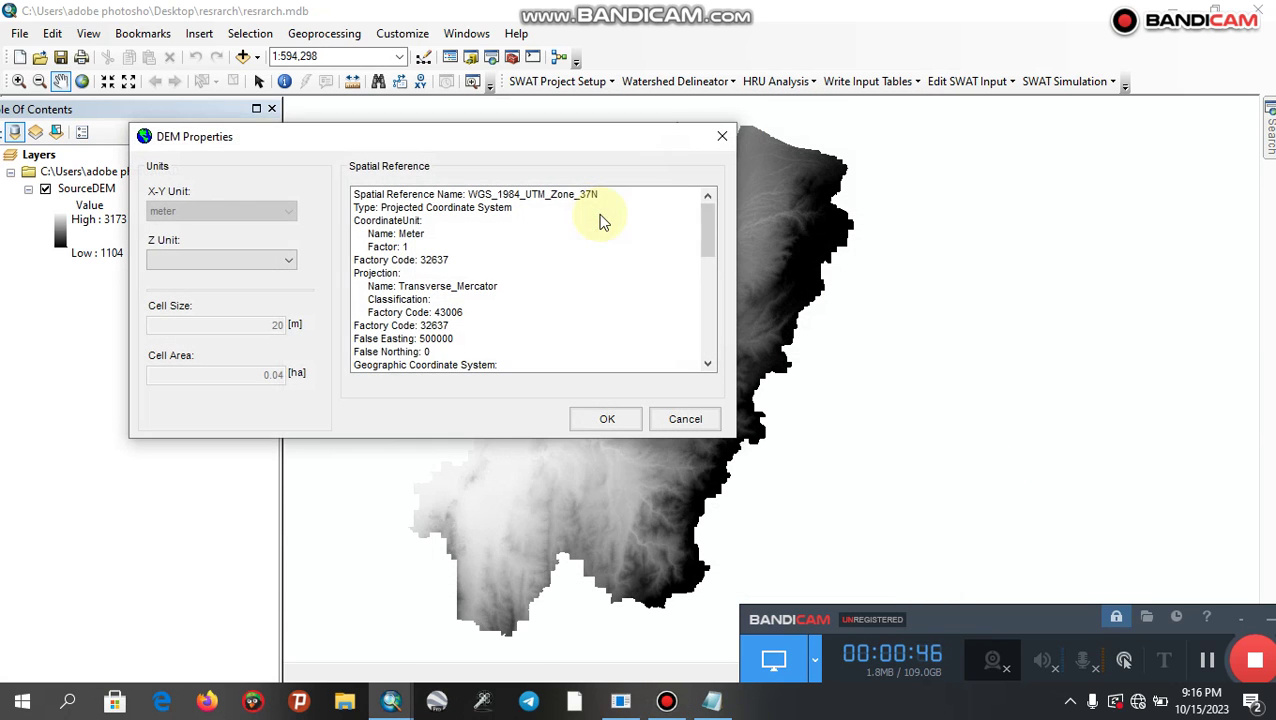
click(290, 260)
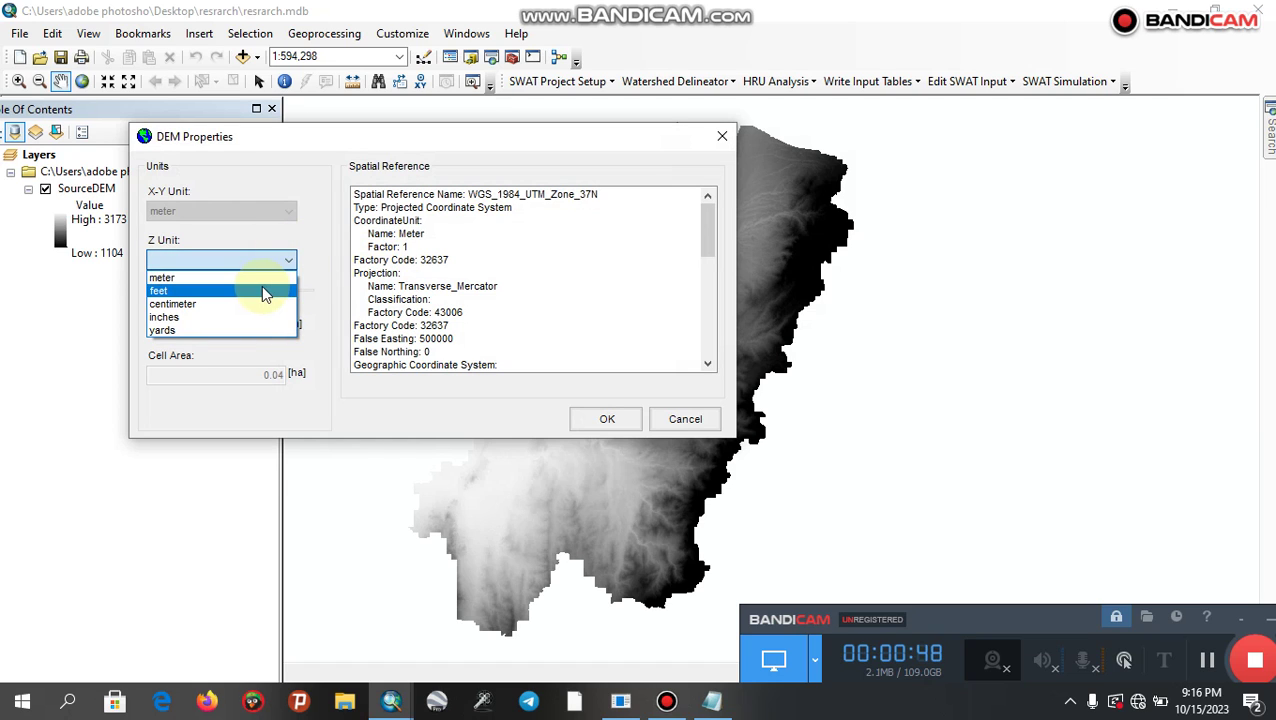
click(265, 276)
click(607, 419)
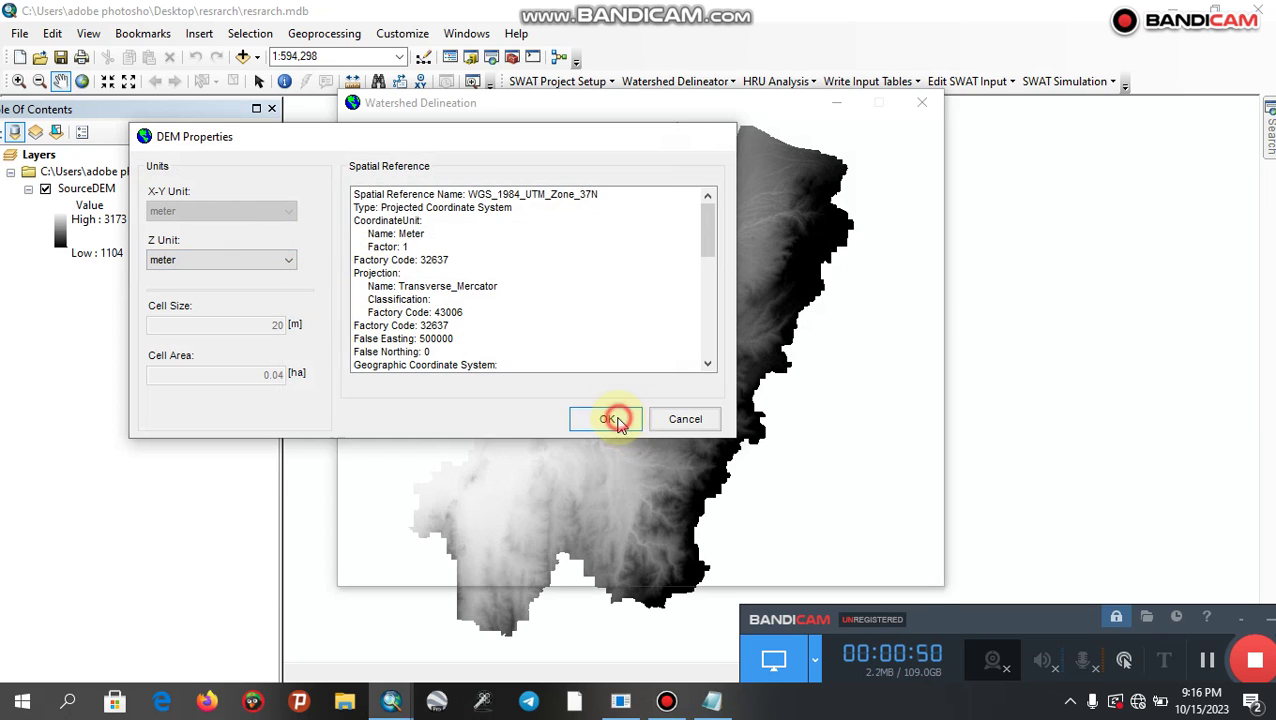
click(586, 380)
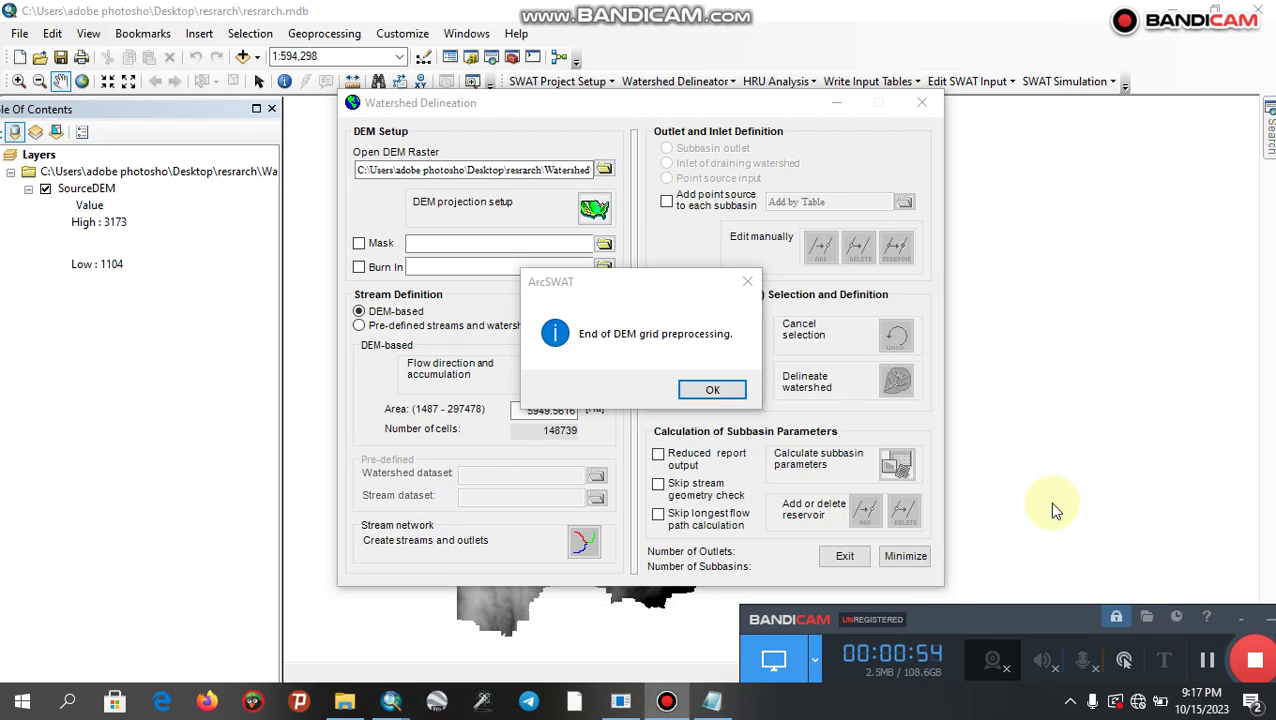
click(712, 390)
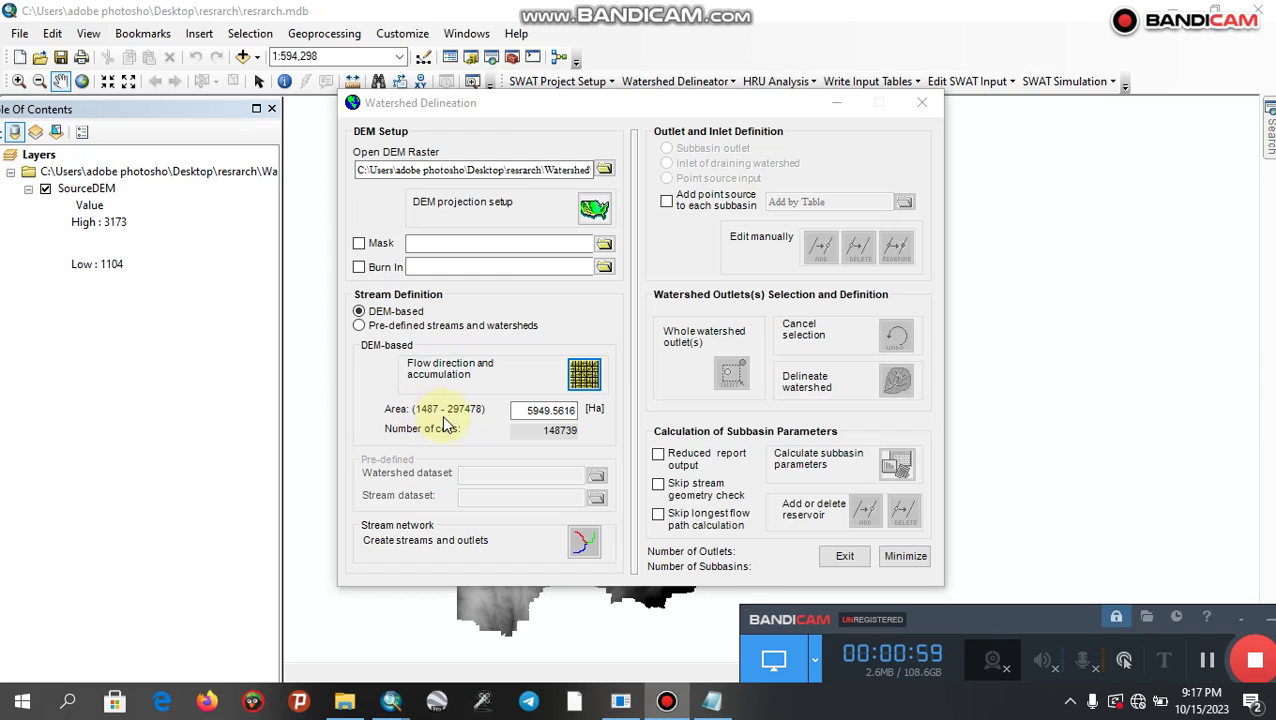
- Set the stream definition area to 20000 ha and create the streams and outlets
click(517, 413)
drag(517, 413, 583, 425)
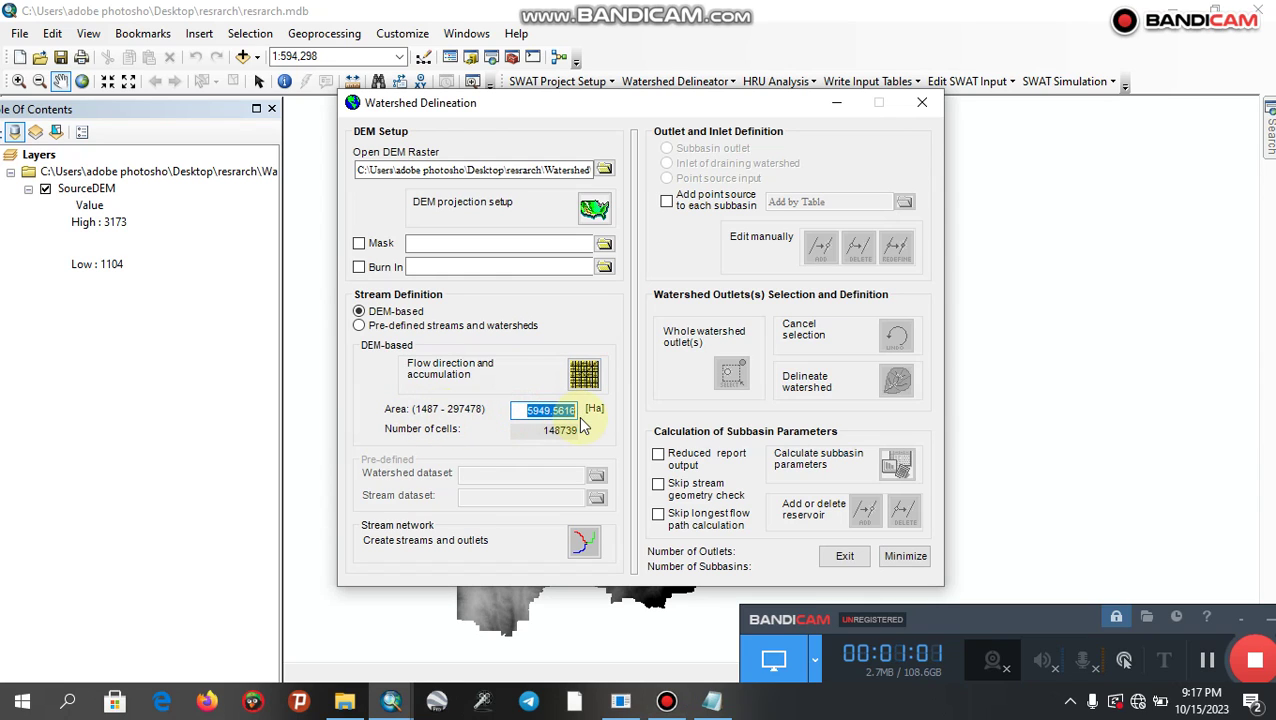
text(20000)
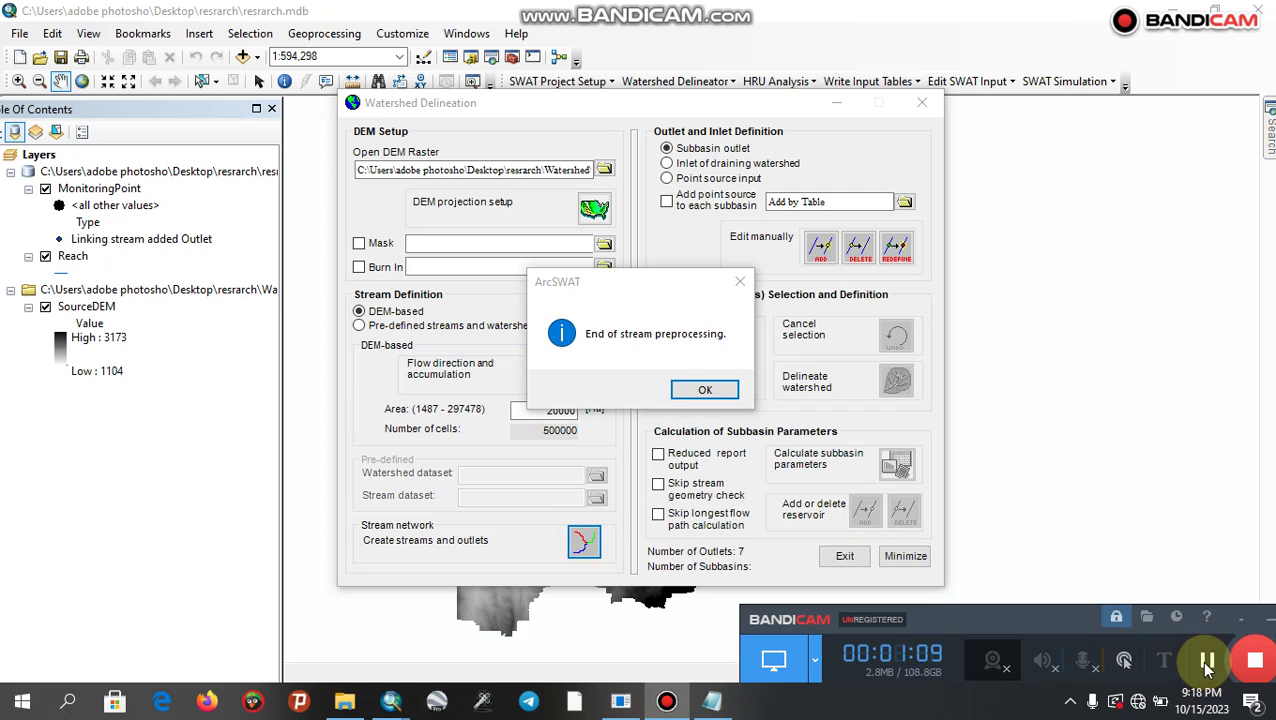
click(712, 390)
- Manually add a subbasin outlet on the main reach just southwest of the central stream junction and stop editing
click(822, 247)
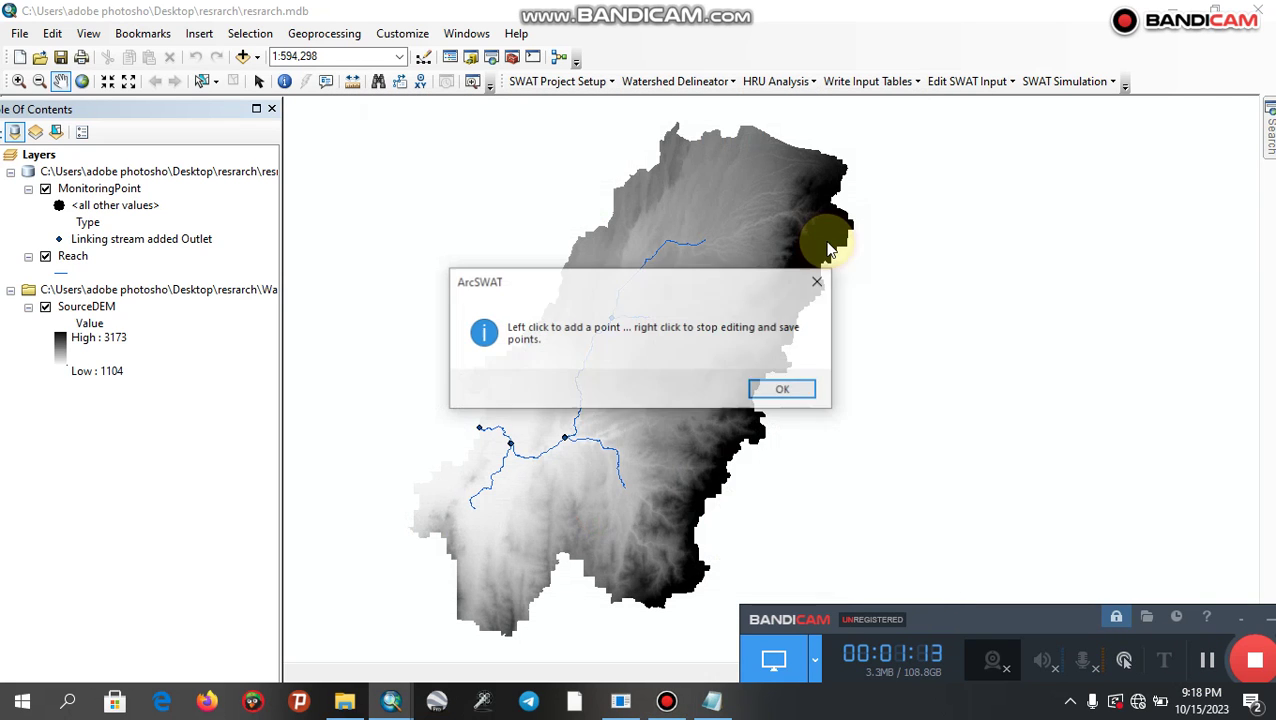
click(790, 392)
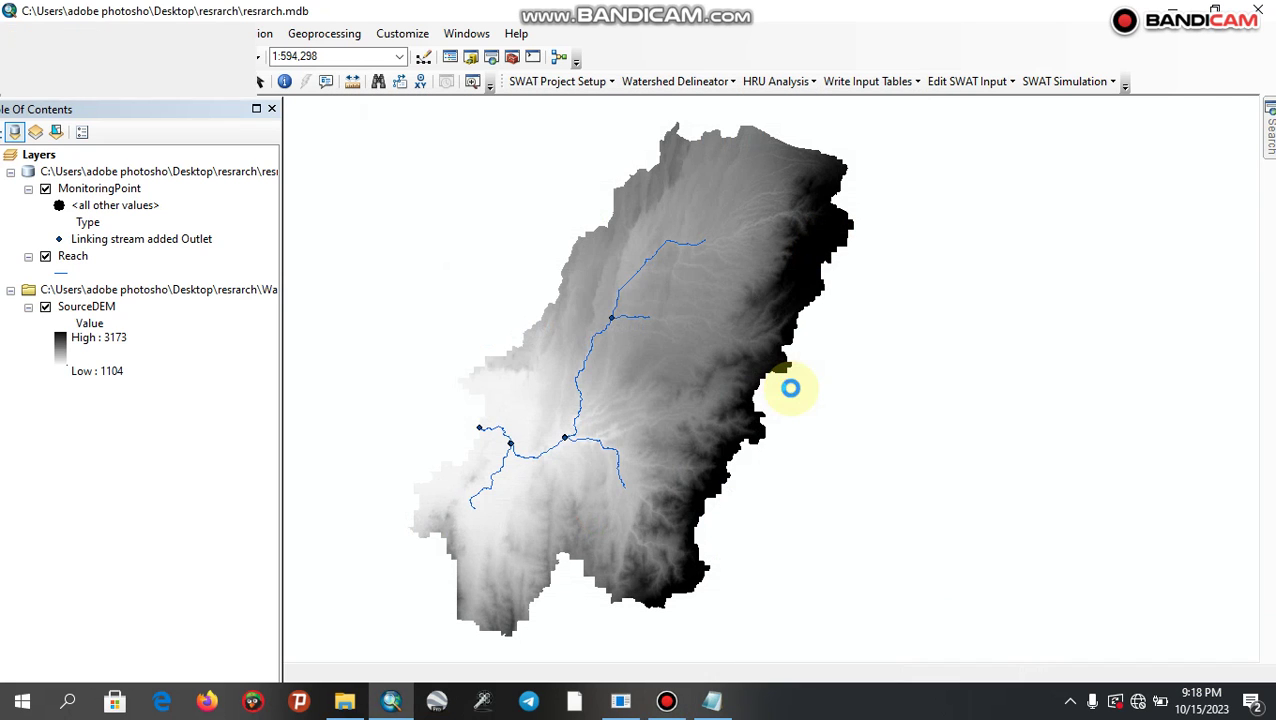
click(580, 408)
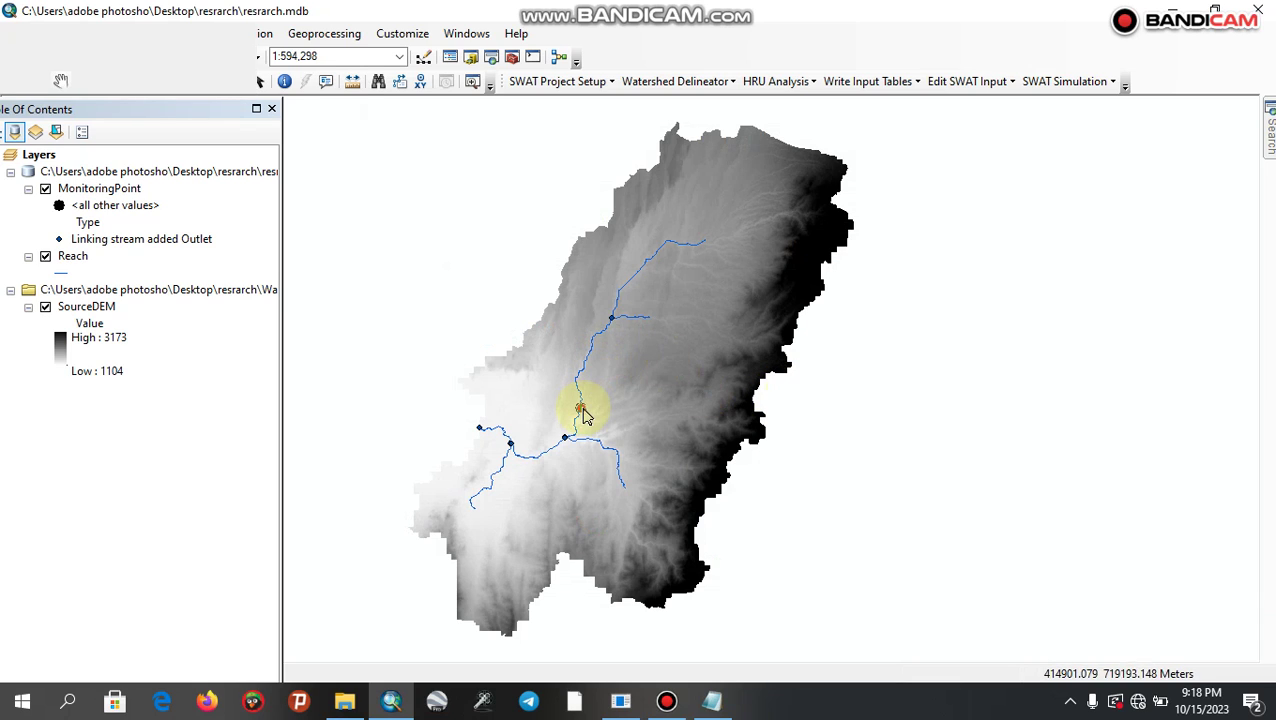
click(558, 455)
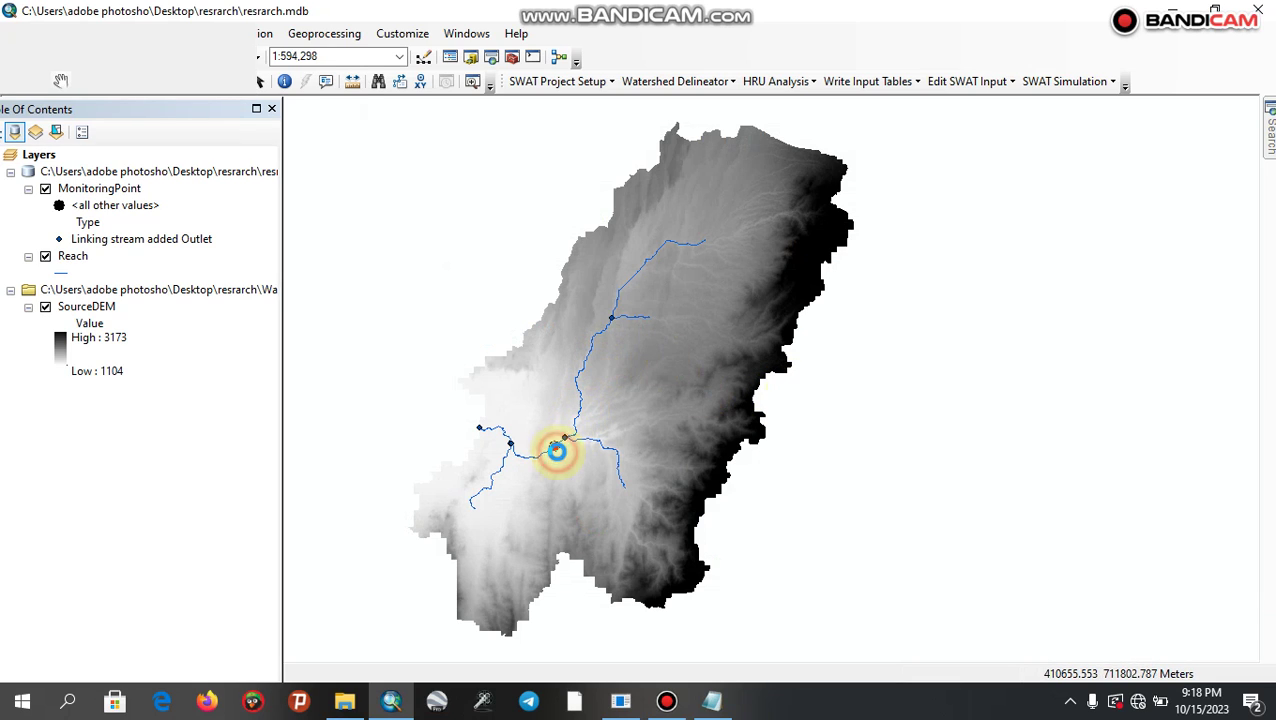
right_click(556, 451)
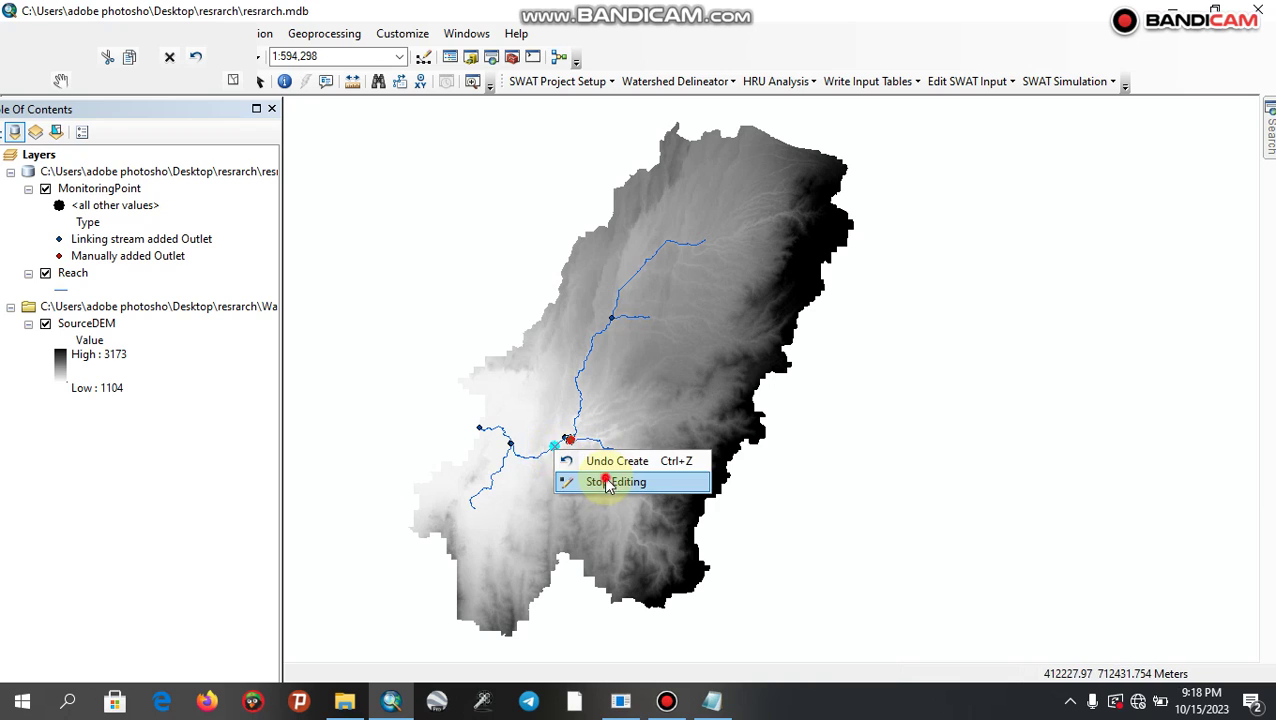
click(603, 480)
click(595, 432)
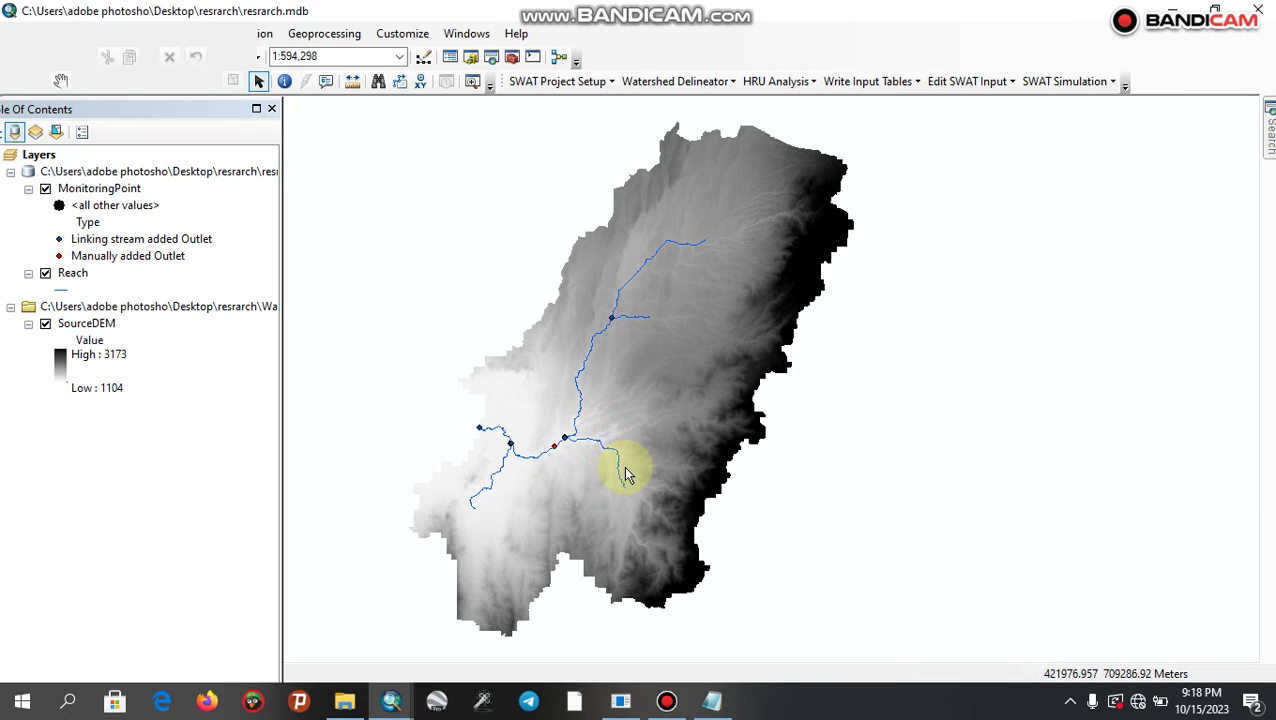
- Select the manually added outlet and the adjacent junction outlets as the whole watershed outlets
mouse_move(405, 690)
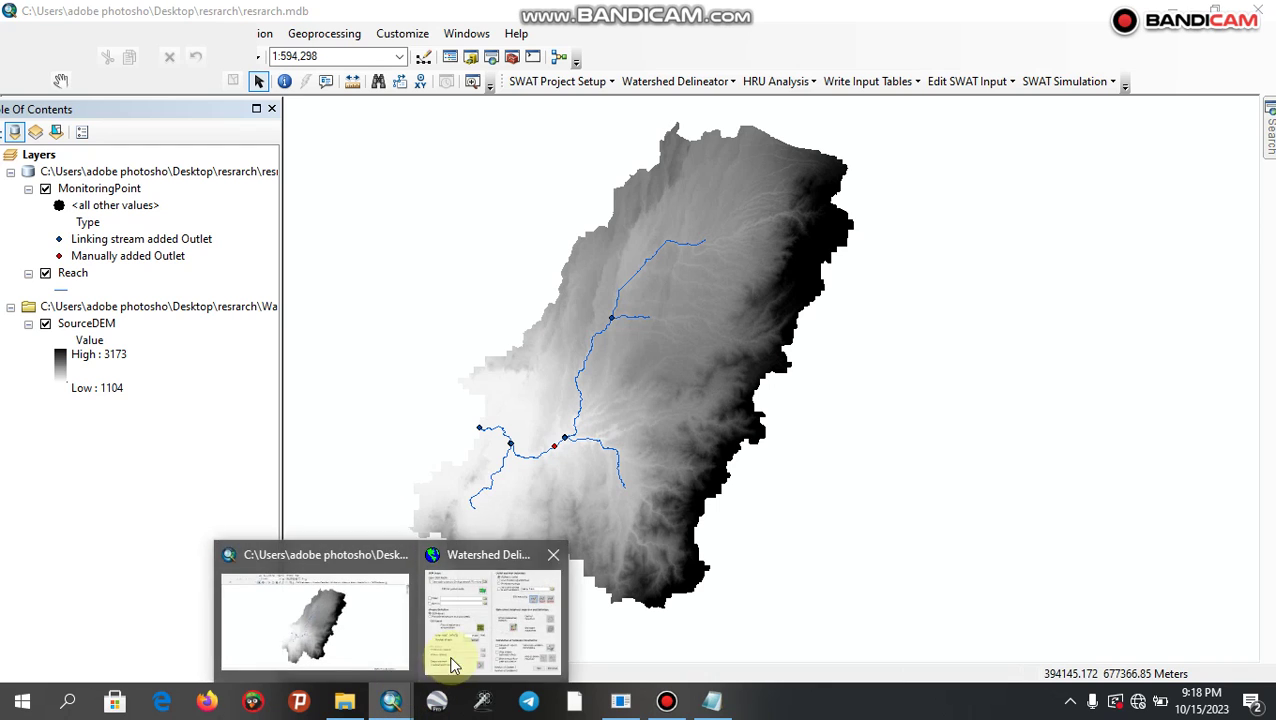
click(452, 665)
click(727, 385)
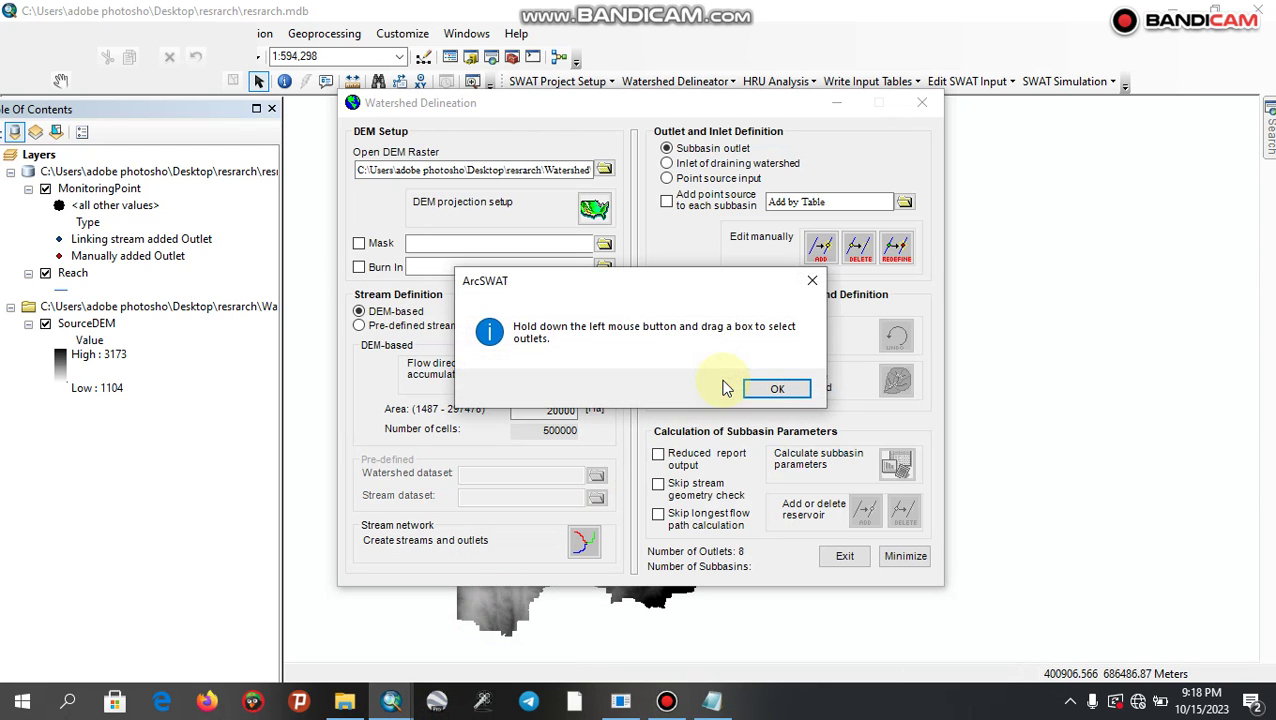
click(775, 388)
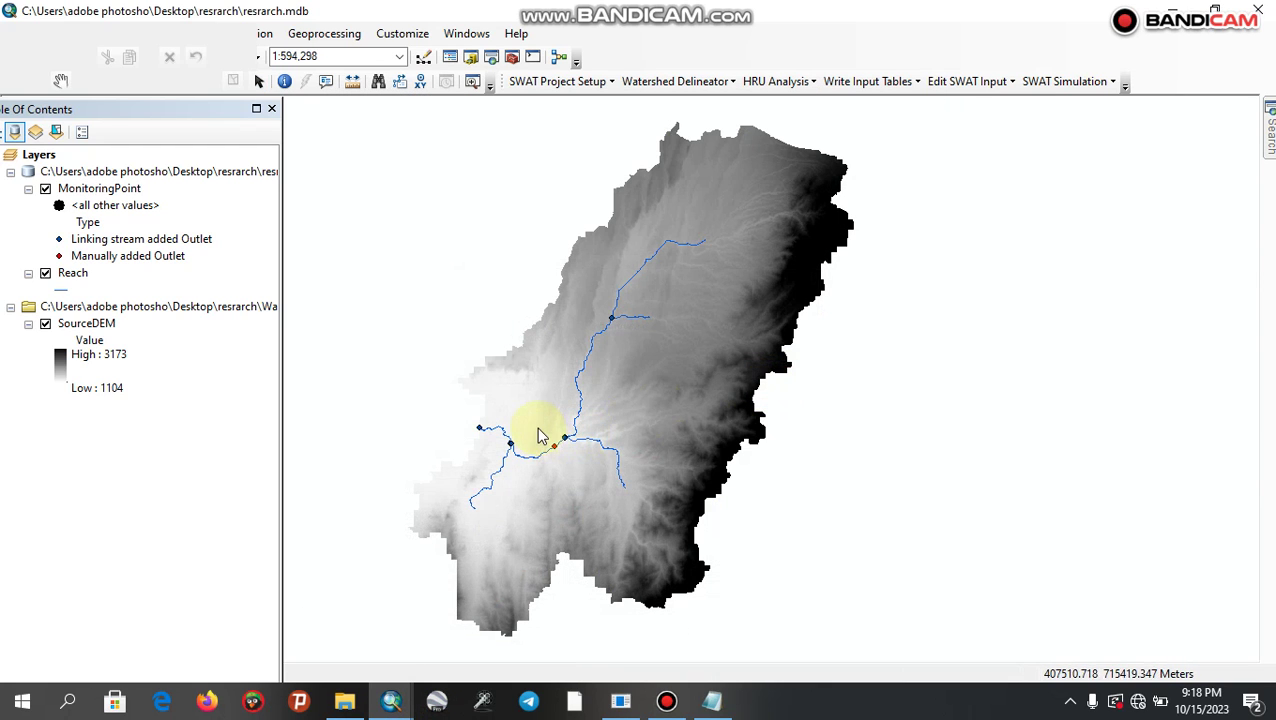
drag(538, 429, 566, 471)
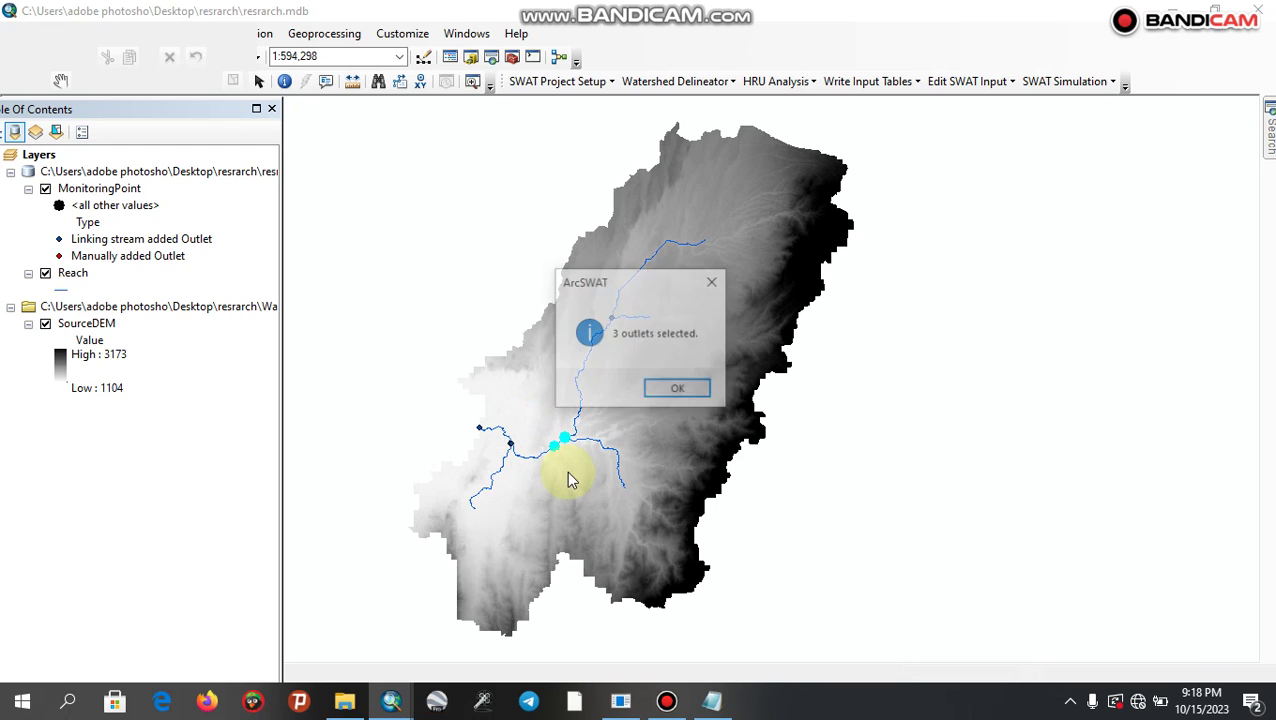
click(676, 391)
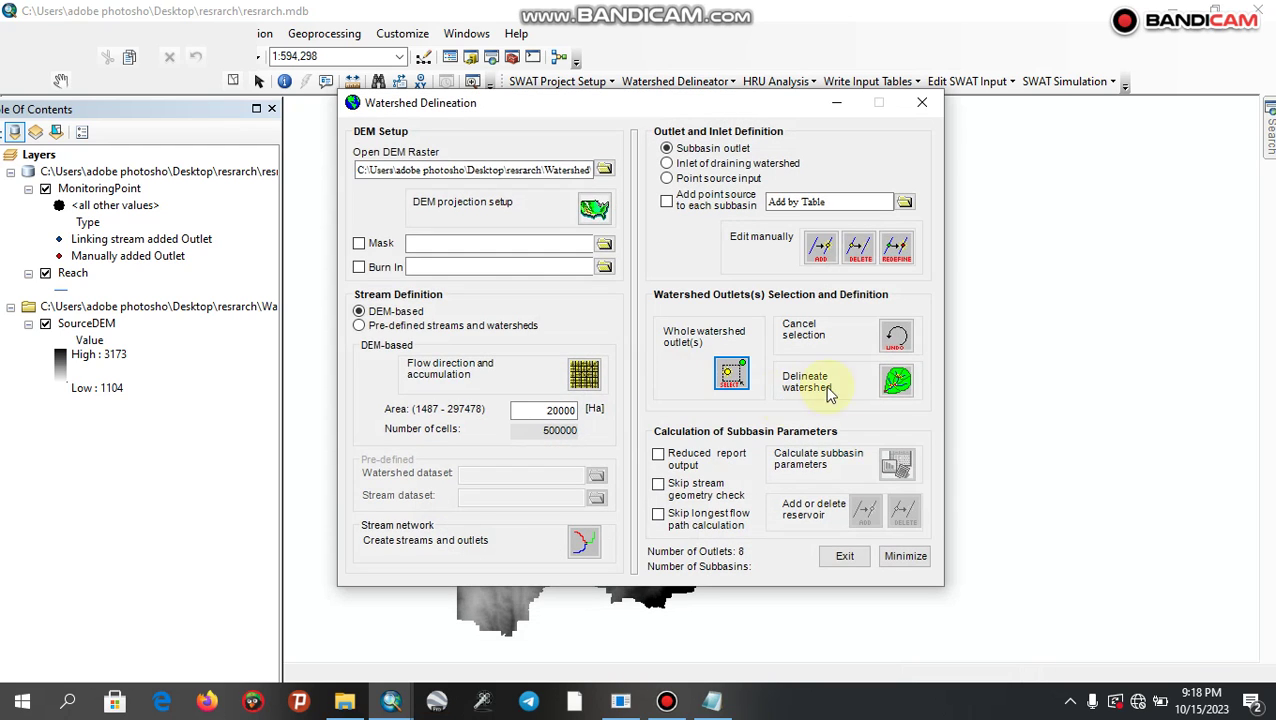
- Delineate the watershed from the selected outlets
click(895, 383)
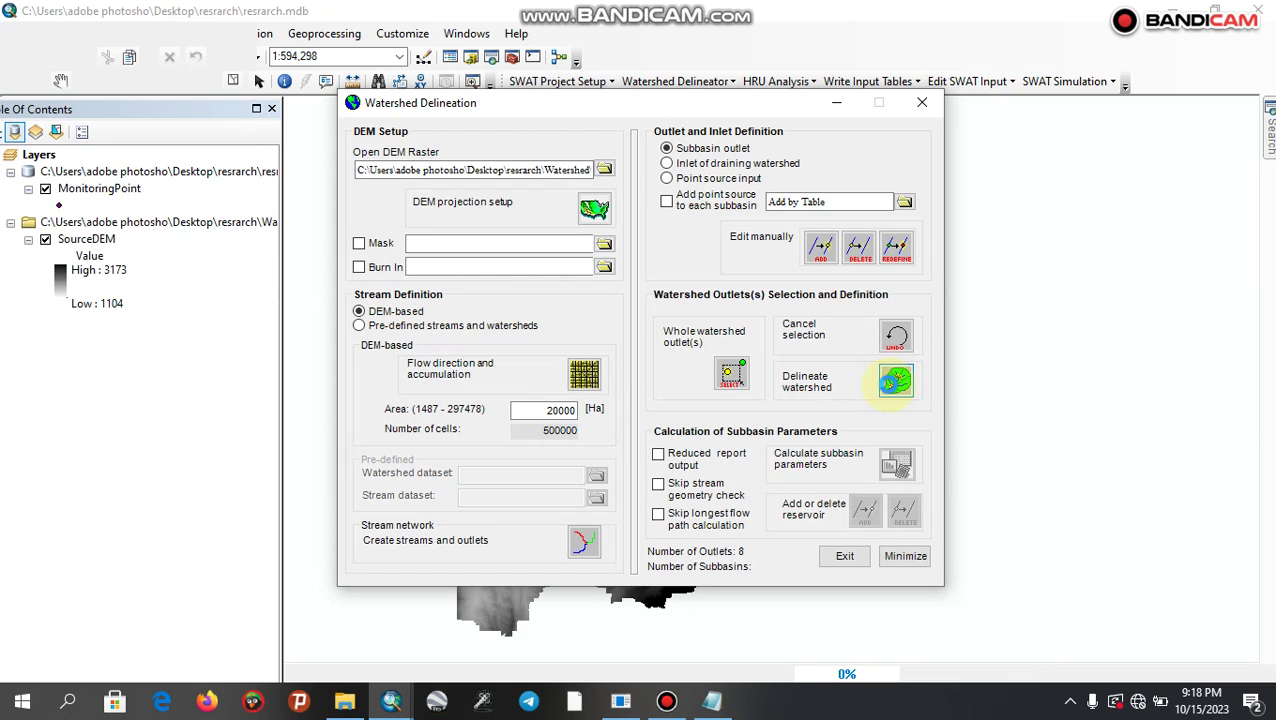
click(666, 701)
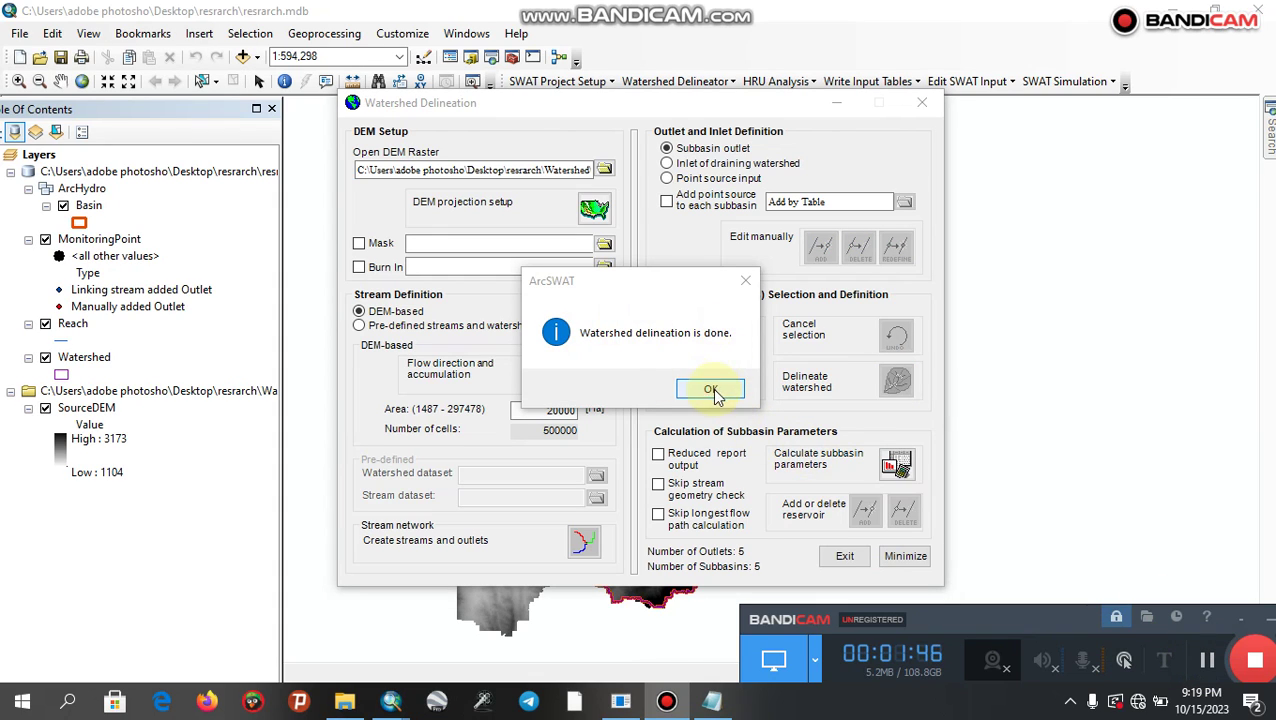
click(712, 392)
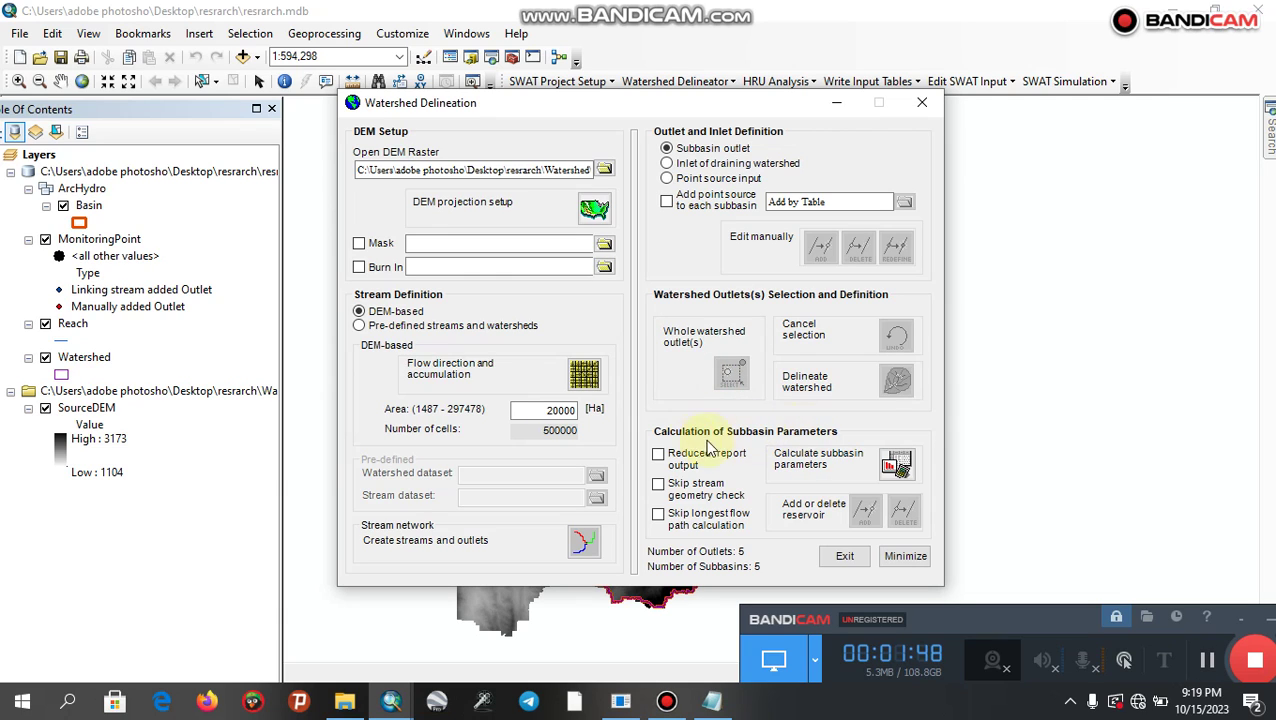
- Calculate the subbasin parameters with reduced report output enabled
click(661, 460)
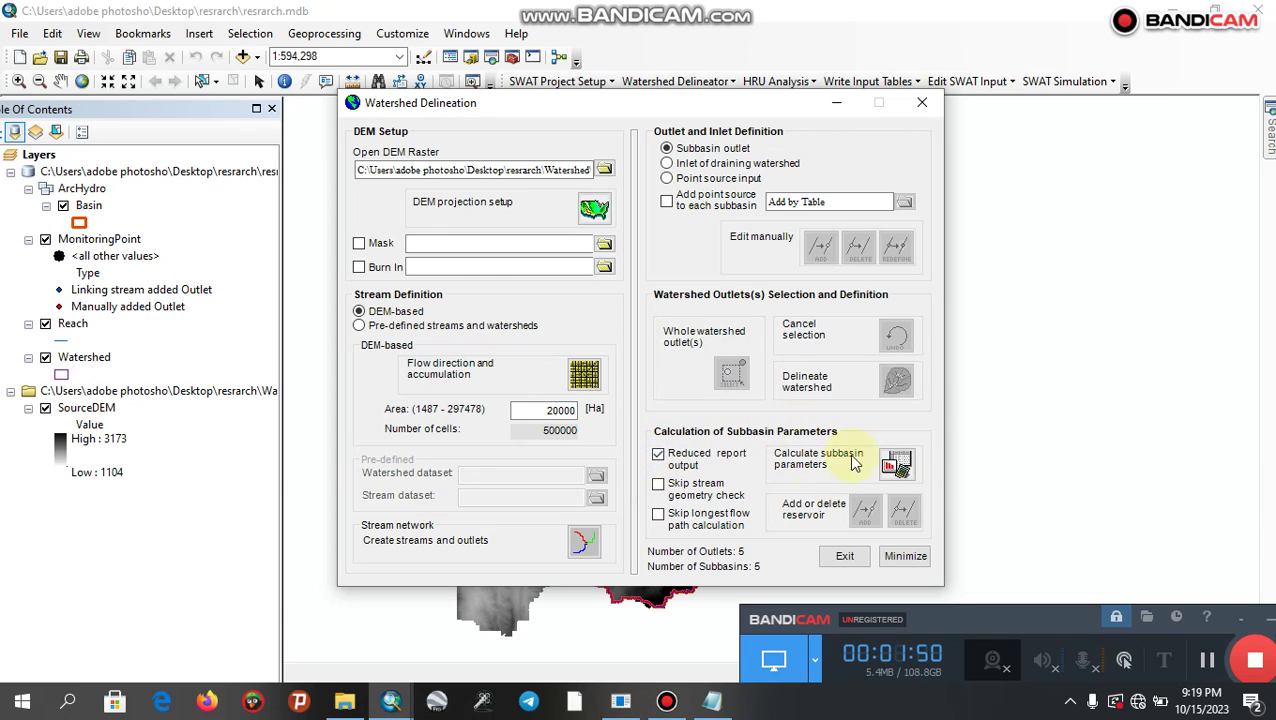
click(899, 465)
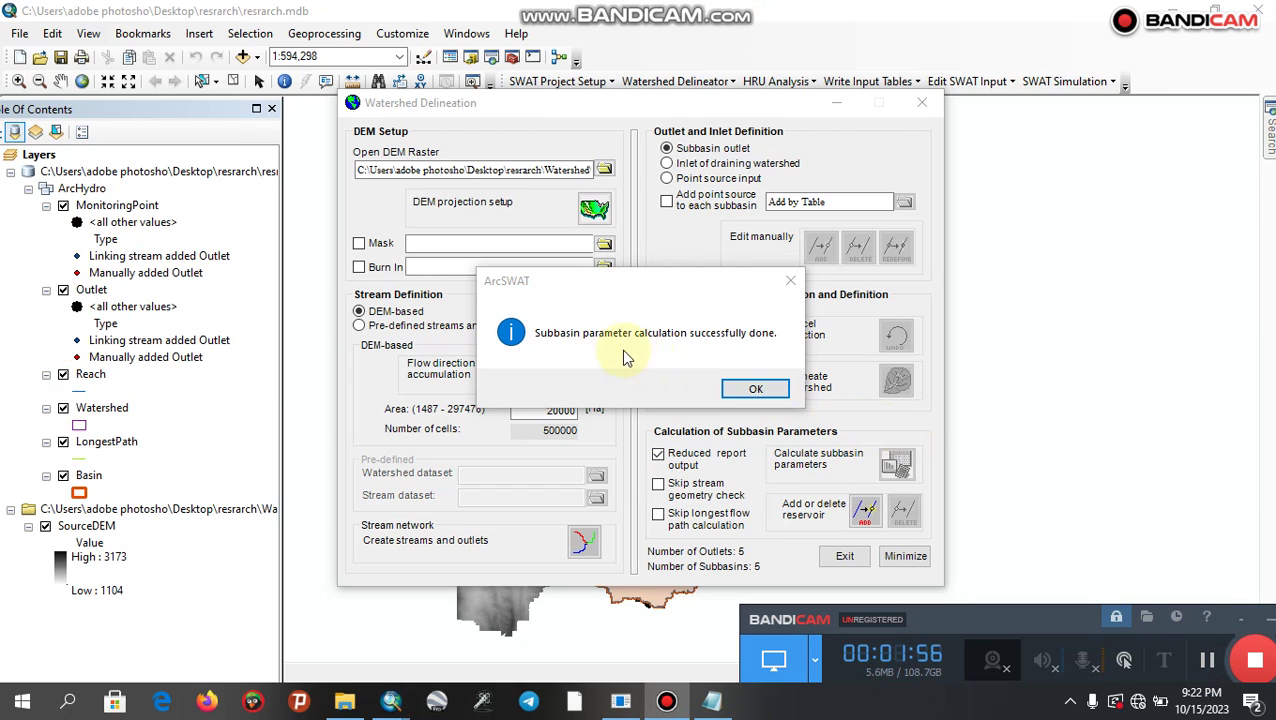
click(757, 391)
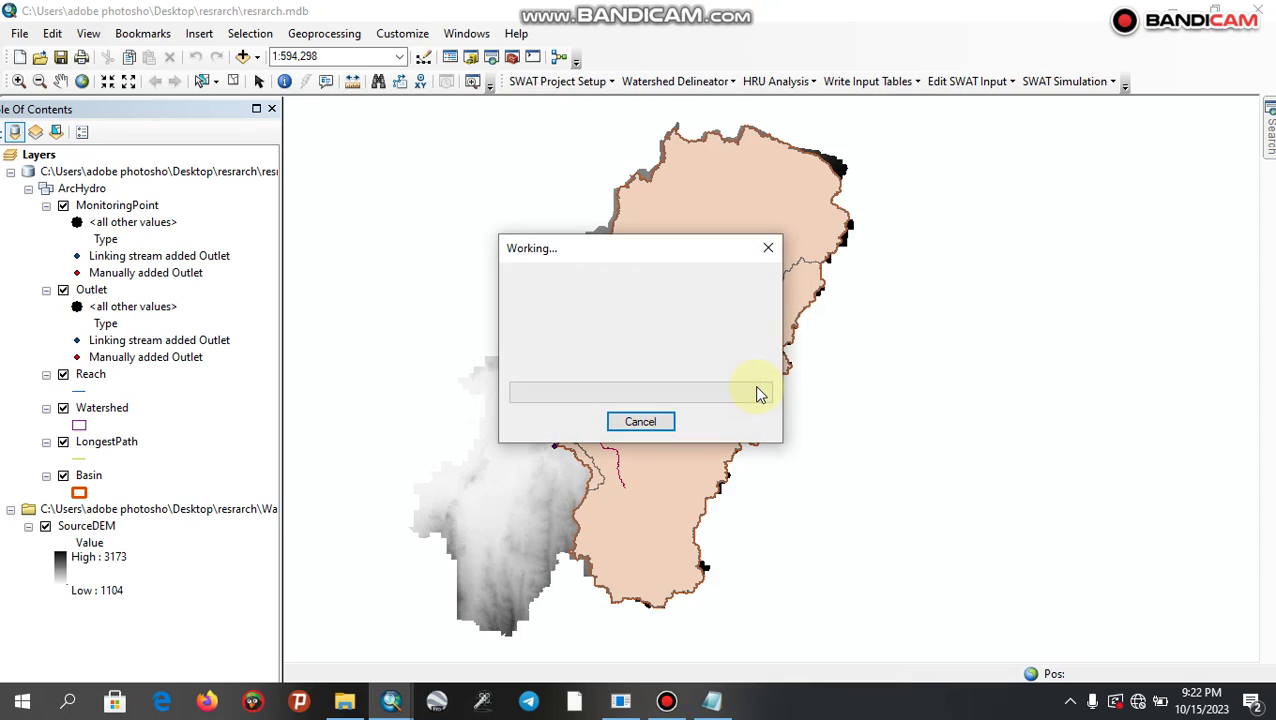
click(666, 700)
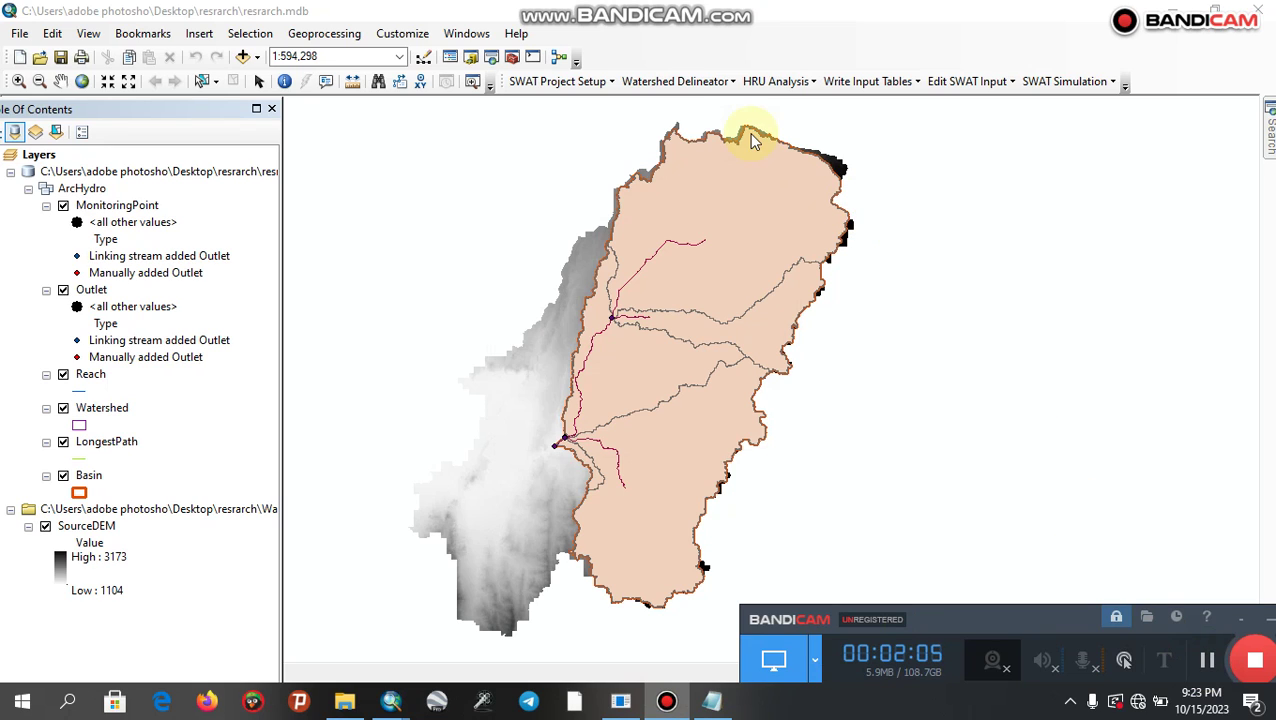
- Open the watershed's Topographic Report, examine its minimum, maximum, mean and standard deviation elevation statistics, and close the report
click(715, 88)
click(711, 123)
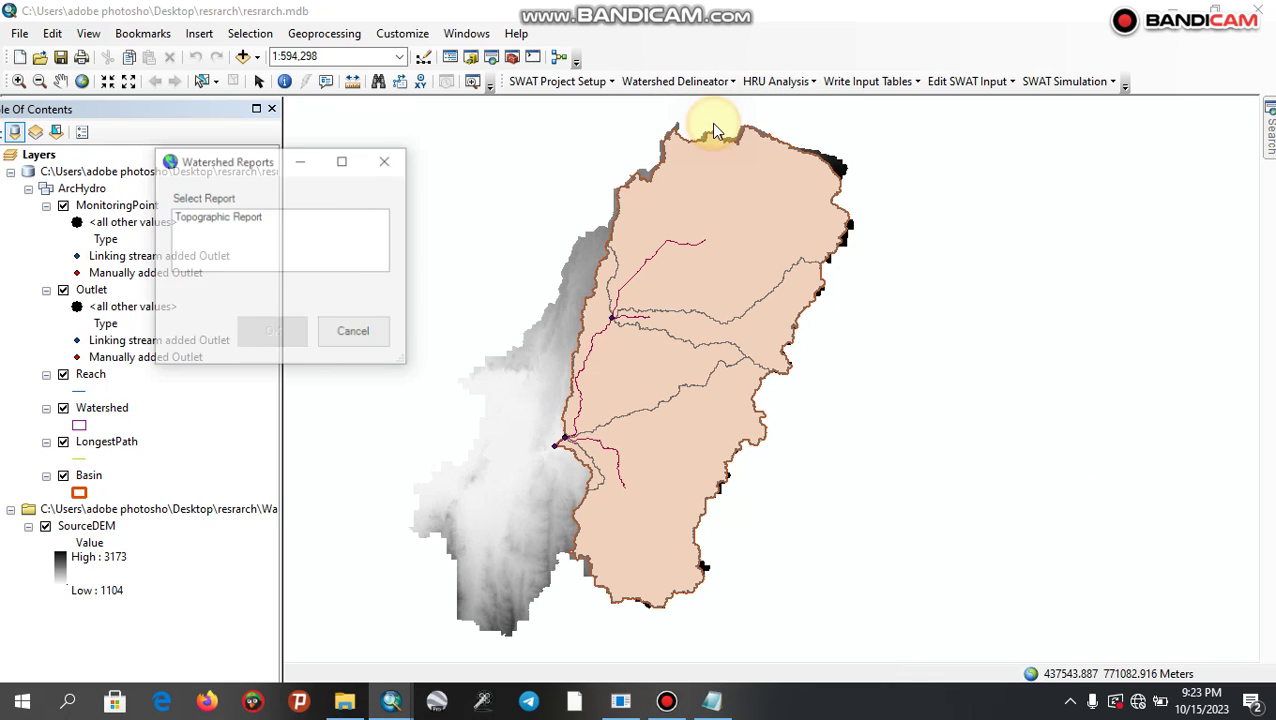
click(250, 217)
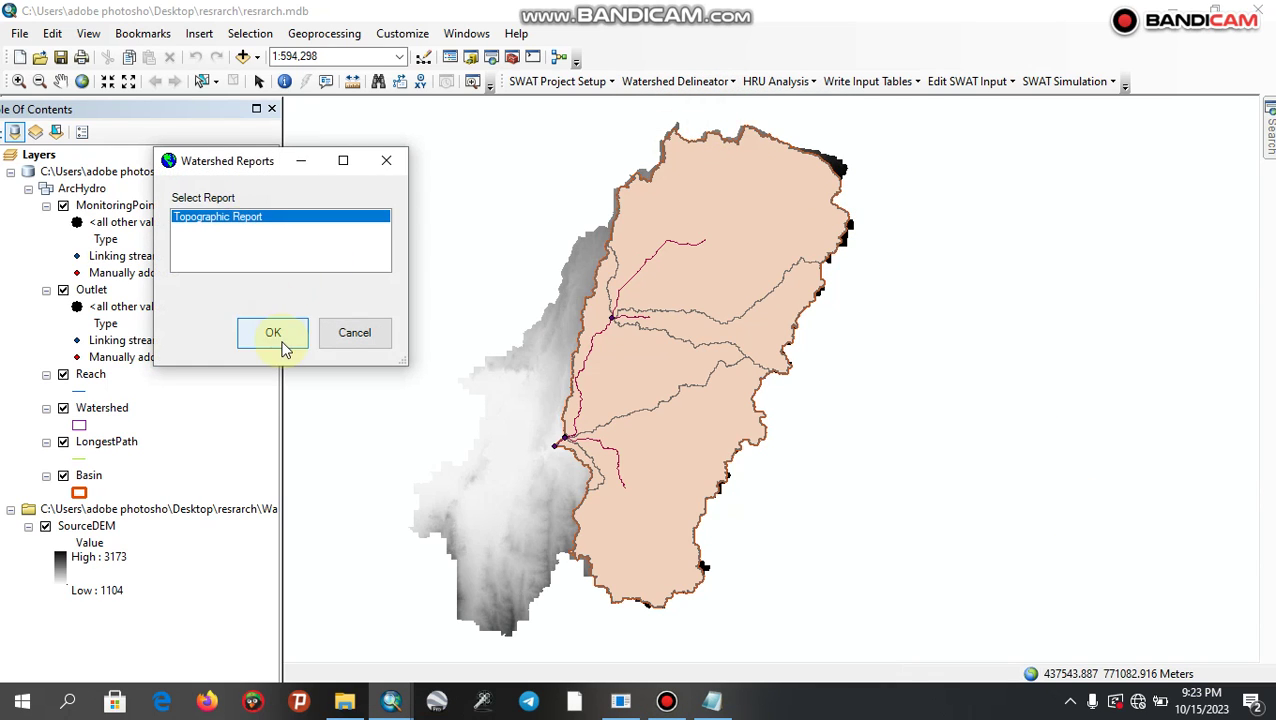
click(279, 336)
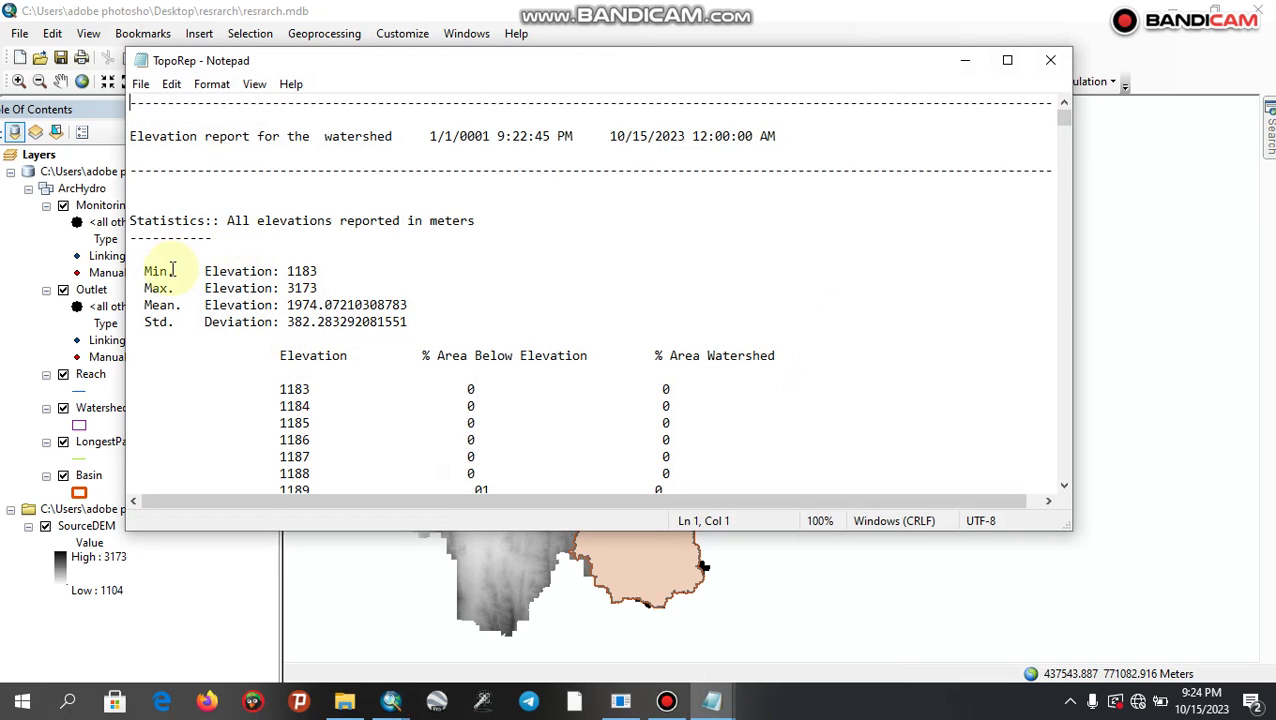
drag(146, 271, 406, 322)
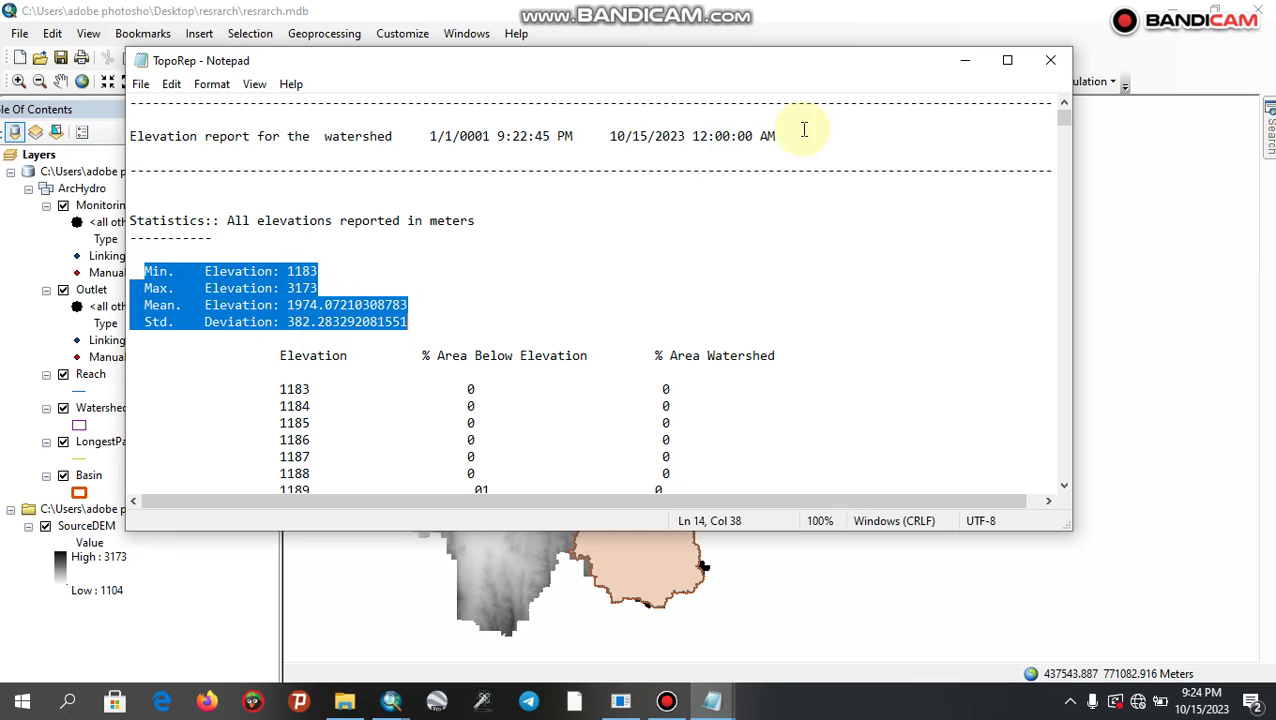
click(1049, 63)
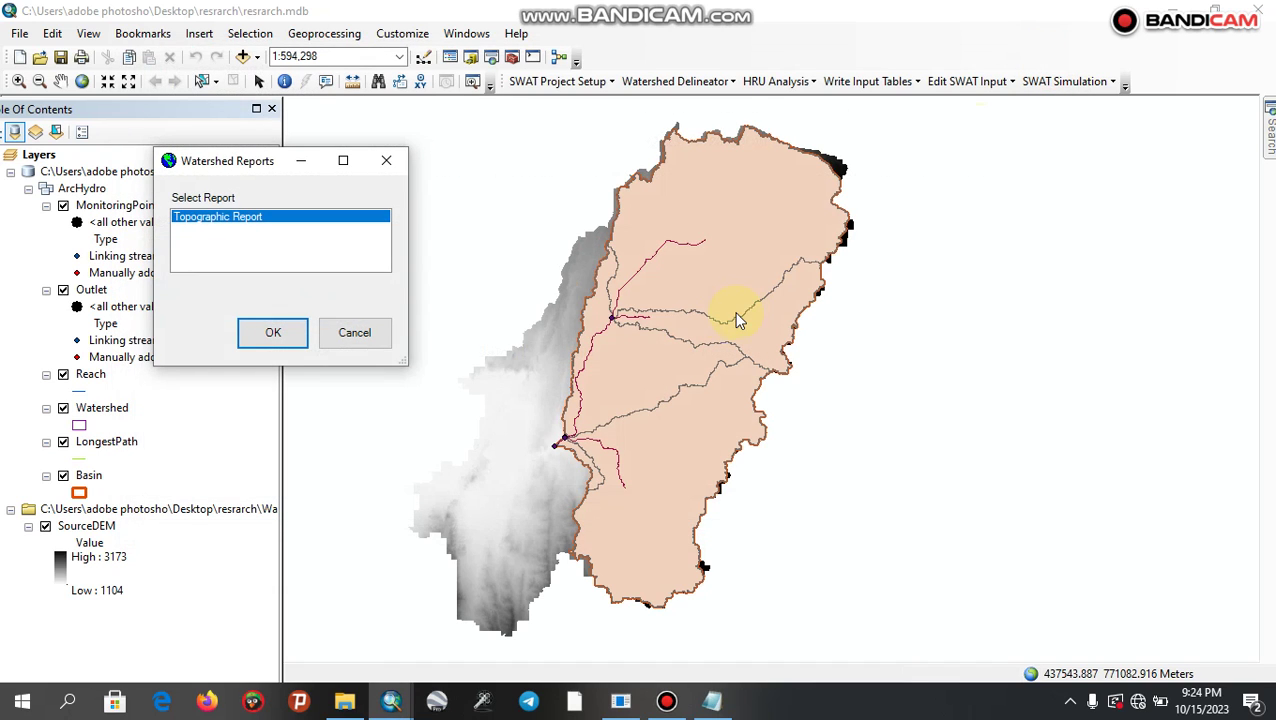
click(366, 338)
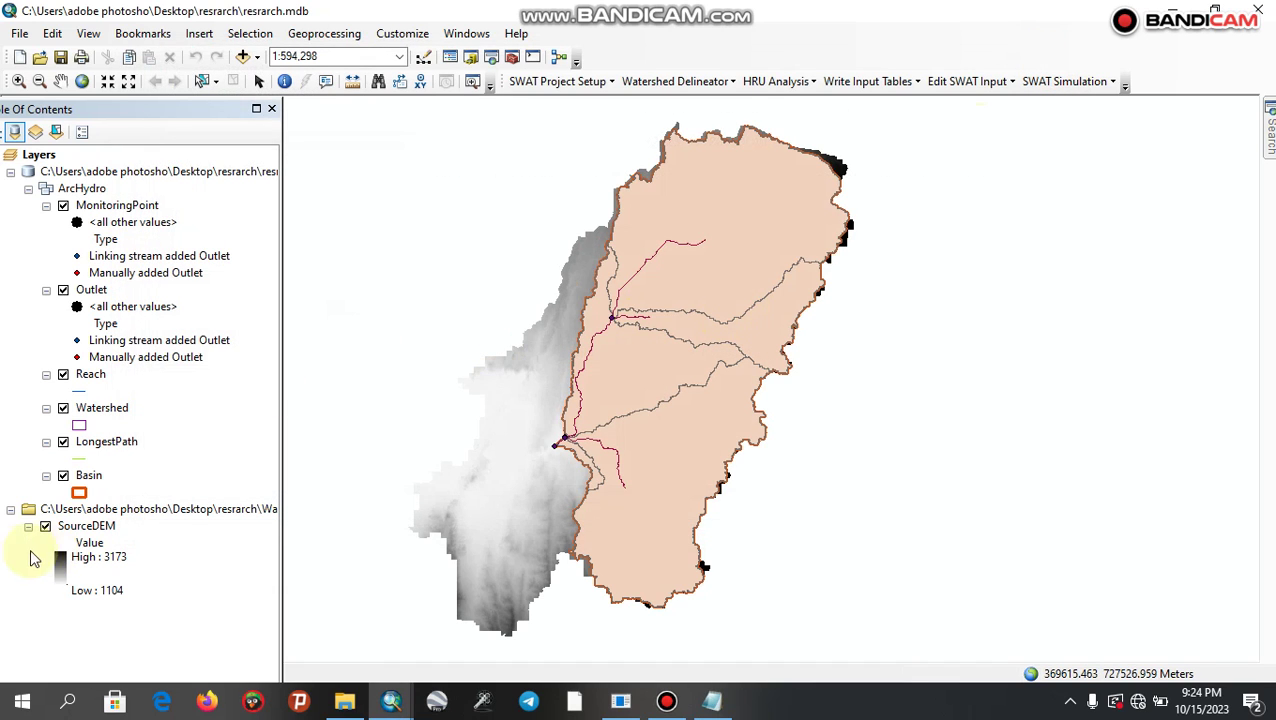
- Hide the SourceDEM layer and examine the Subbasin field in the Watershed layer's attribute table
click(46, 526)
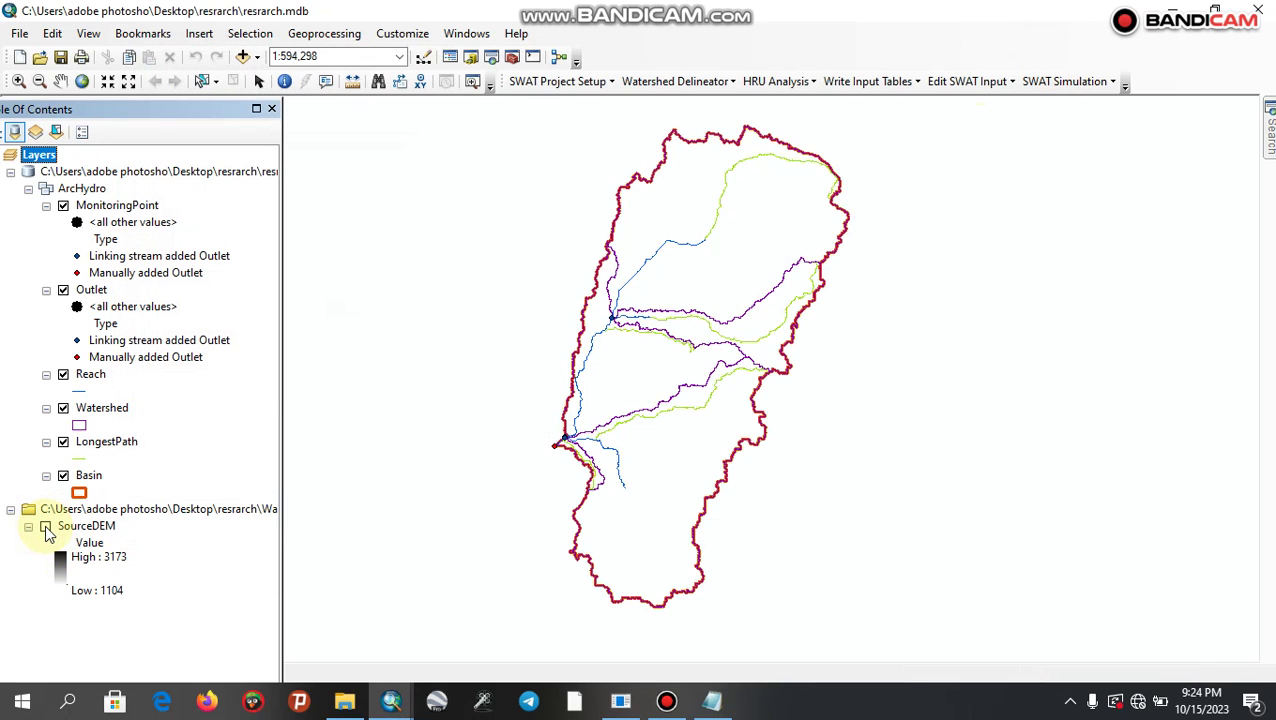
right_click(91, 408)
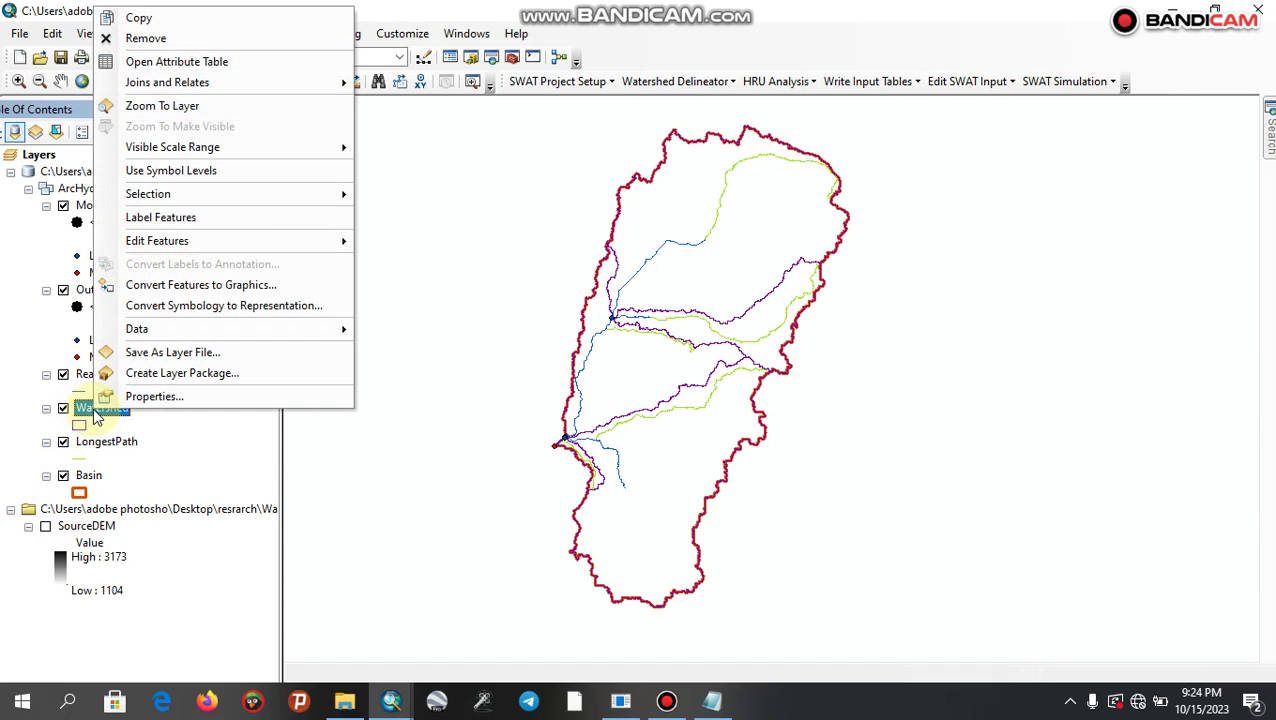
click(149, 58)
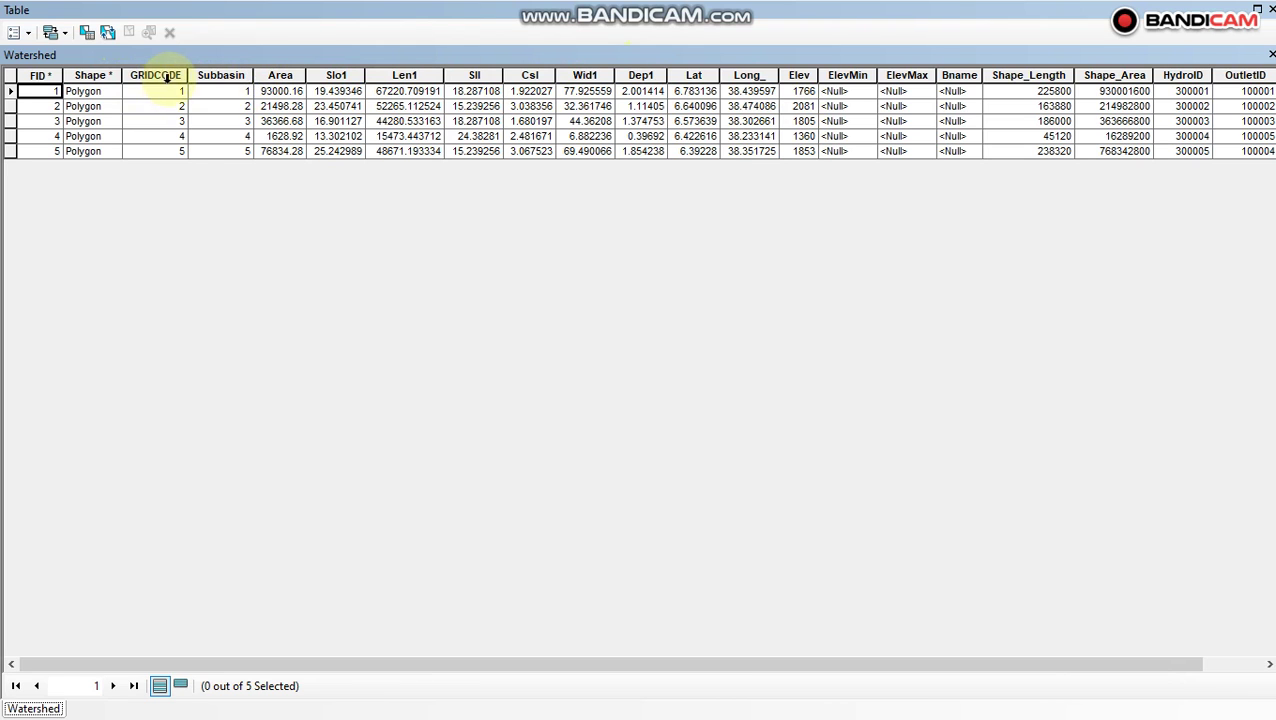
click(228, 75)
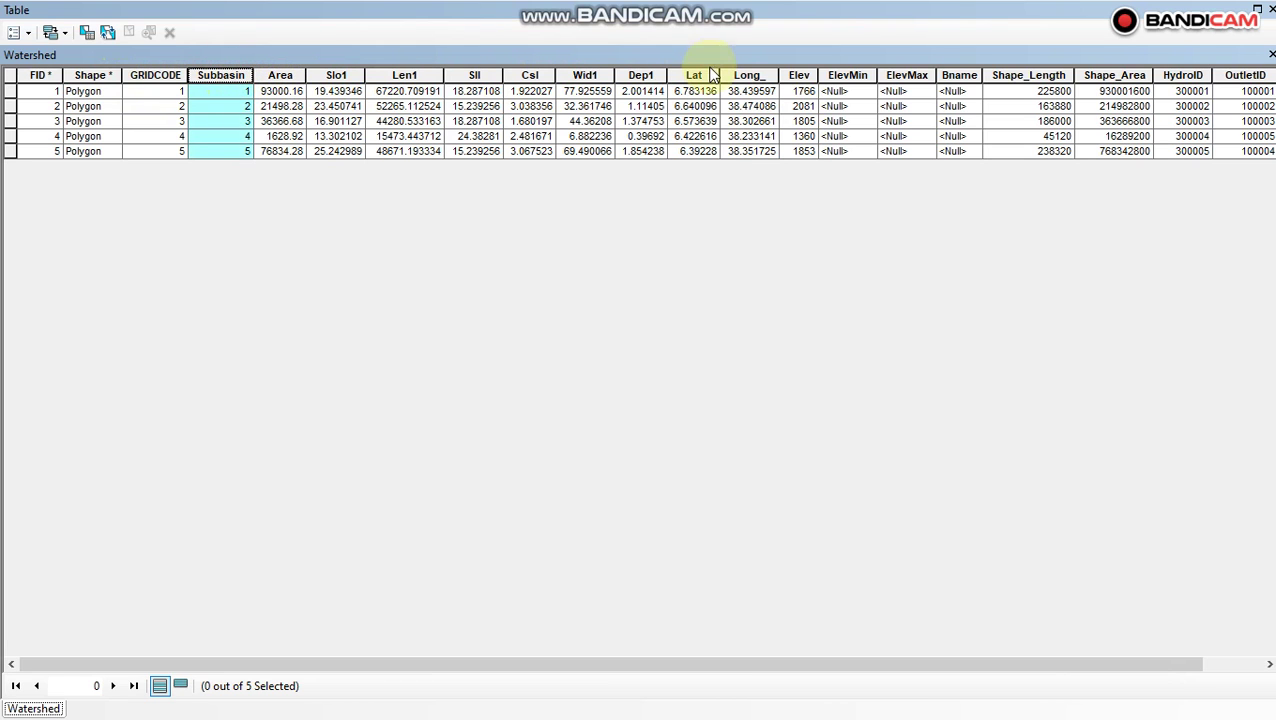
click(1270, 8)
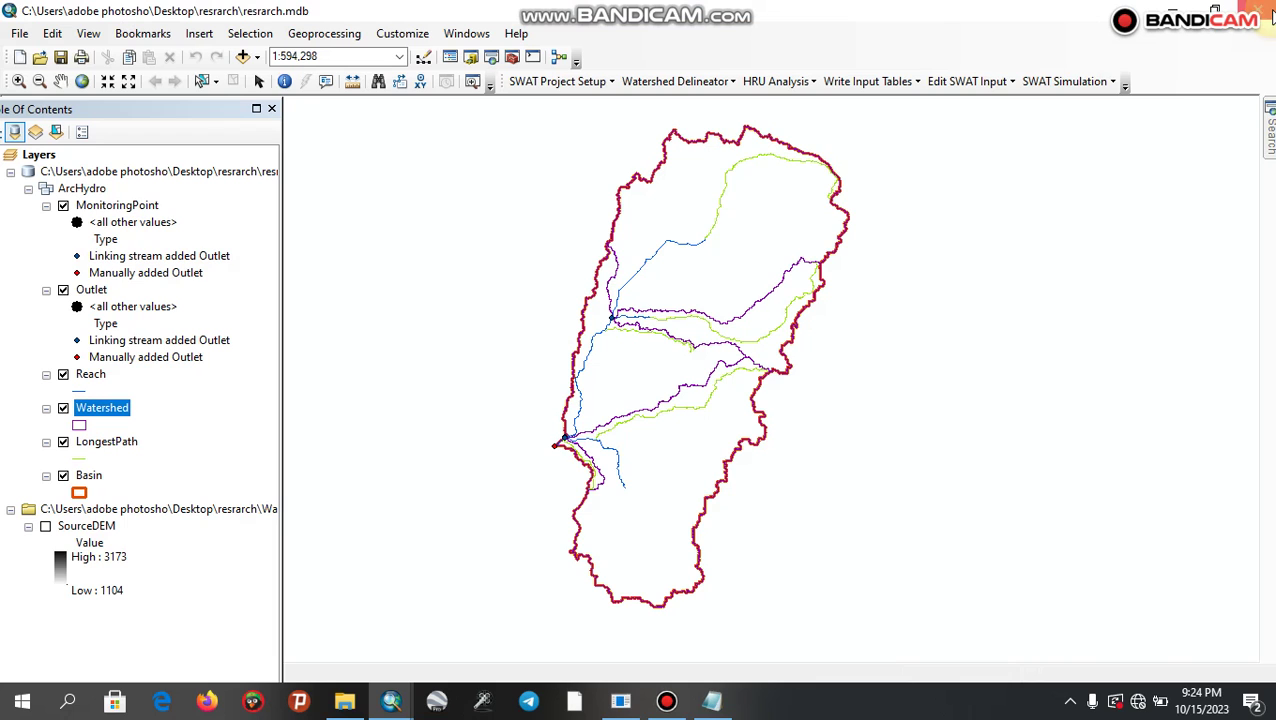
- Symbolize the Watershed layer by unique values of the Subbasin field, adding all values and excluding the all other values class
right_click(125, 412)
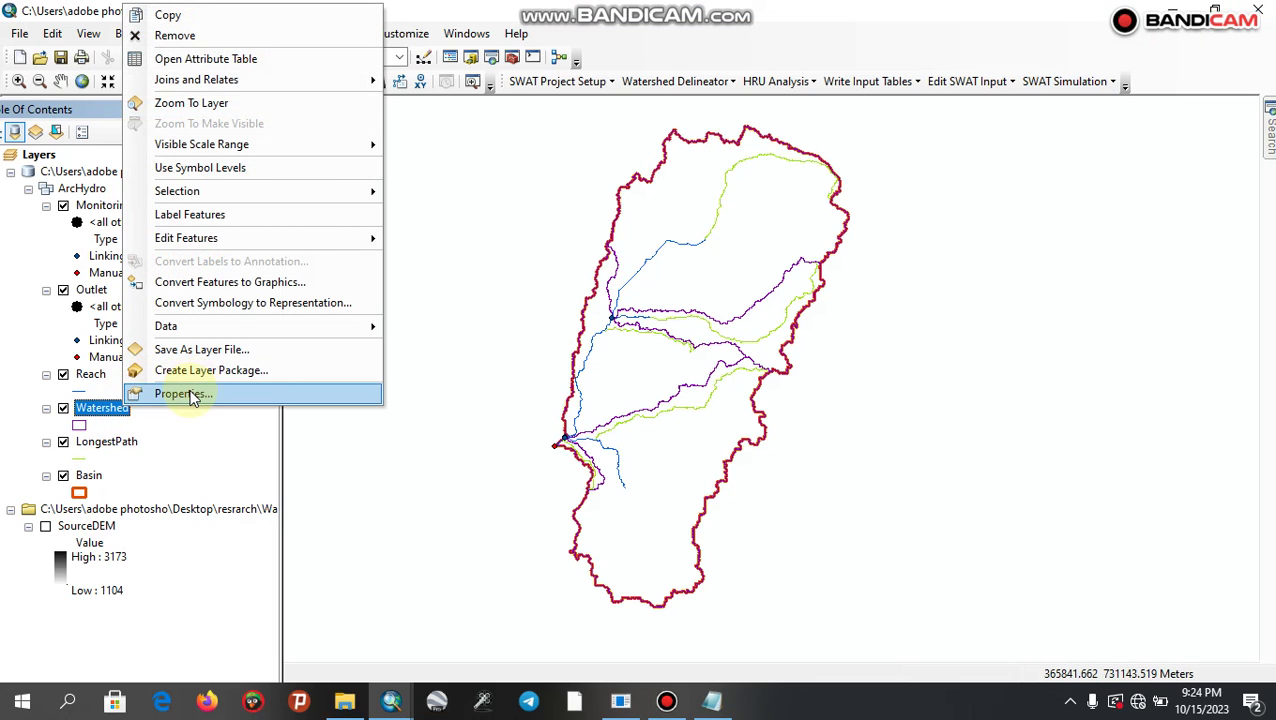
click(189, 390)
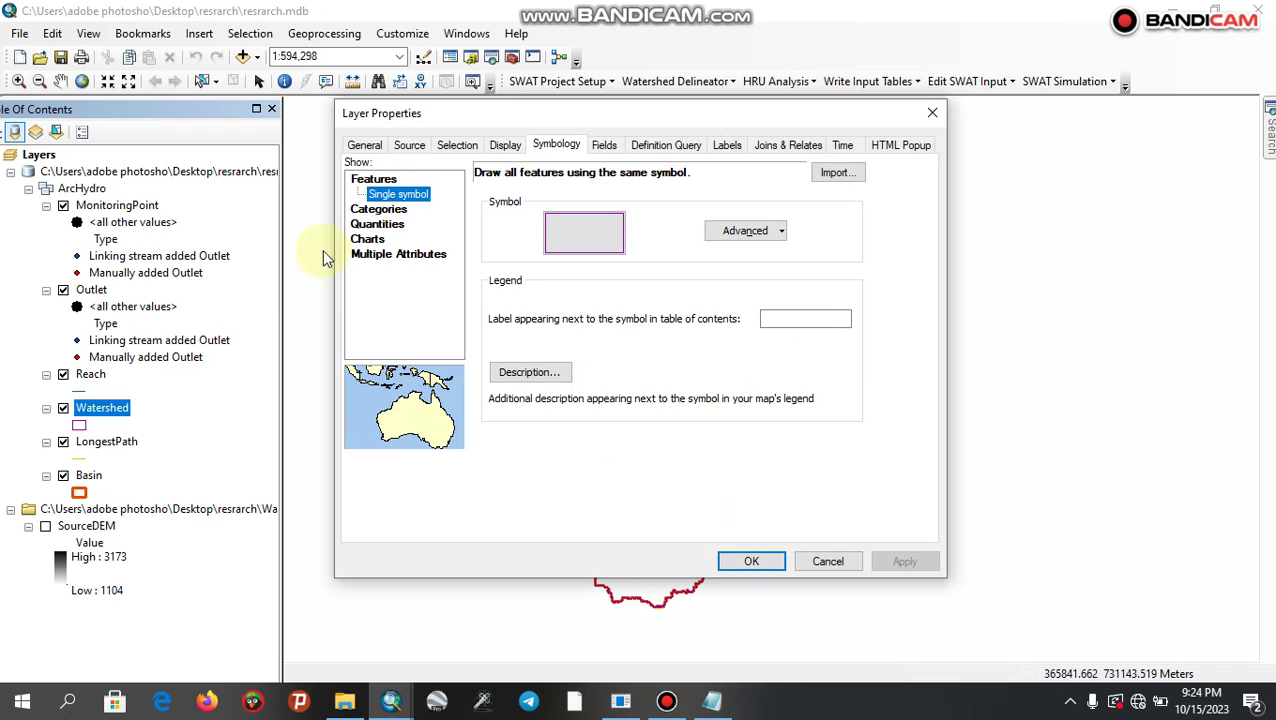
click(374, 211)
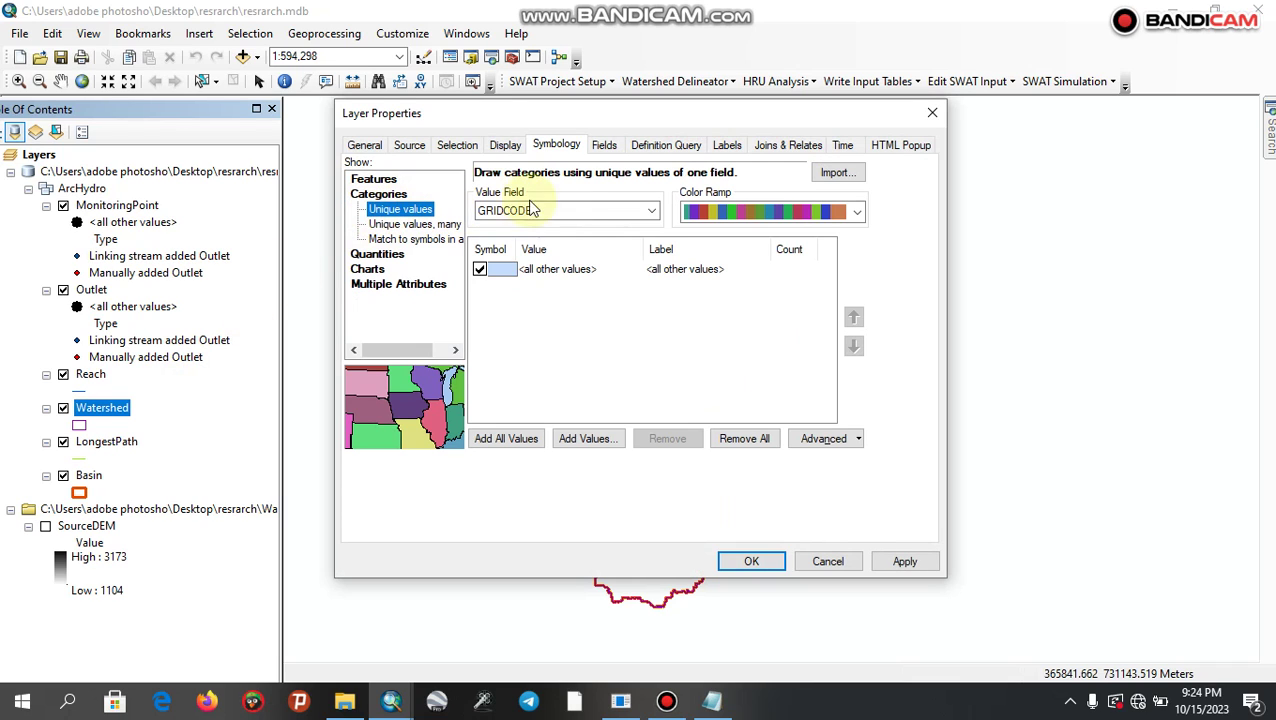
click(651, 210)
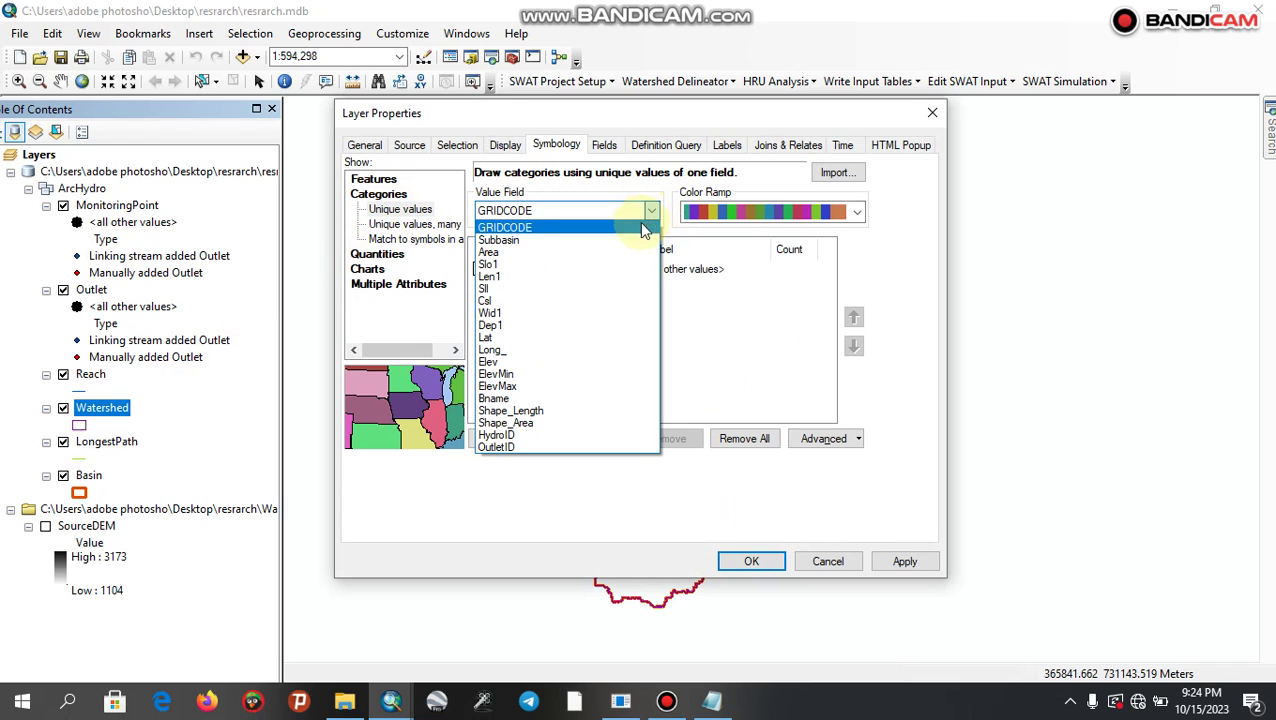
click(630, 242)
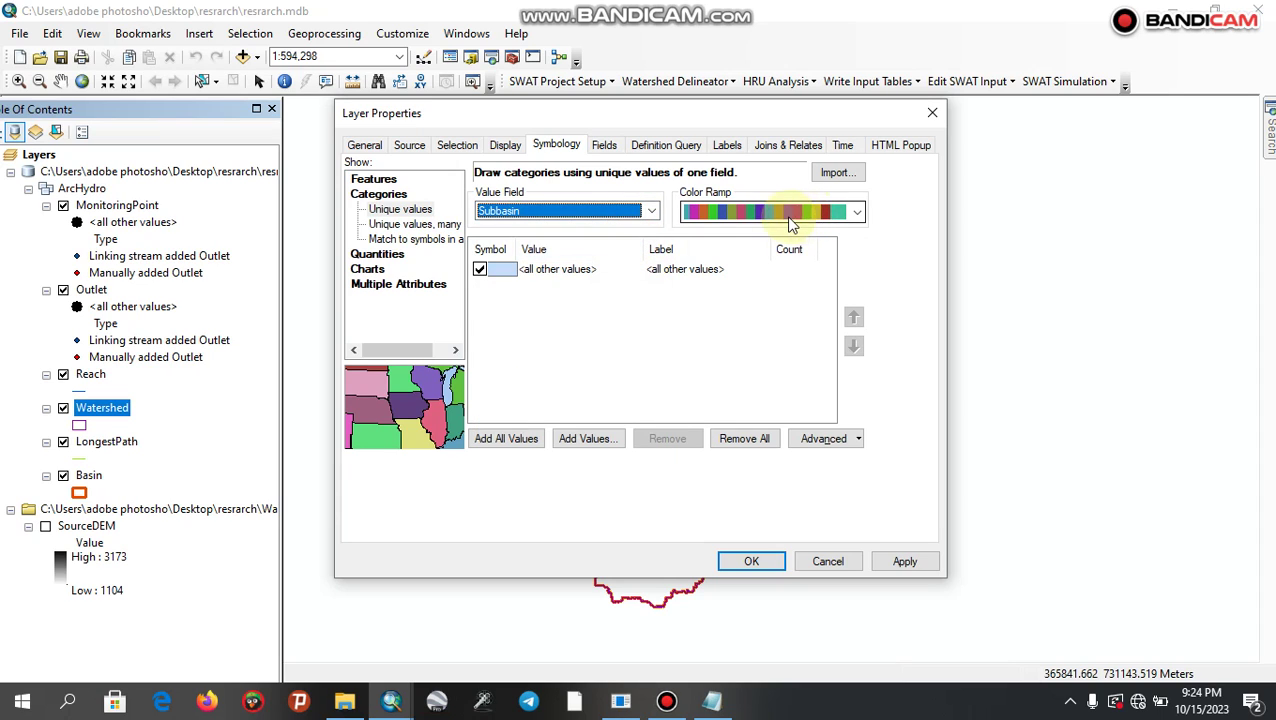
click(480, 269)
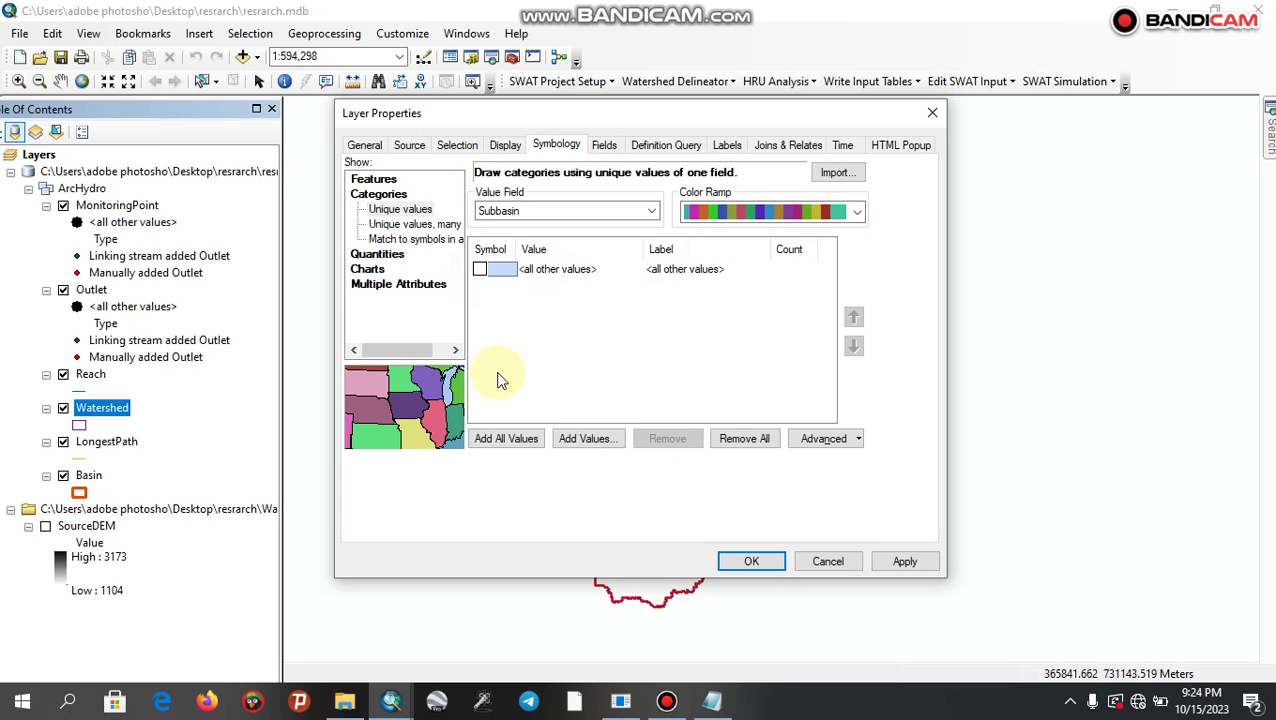
click(518, 434)
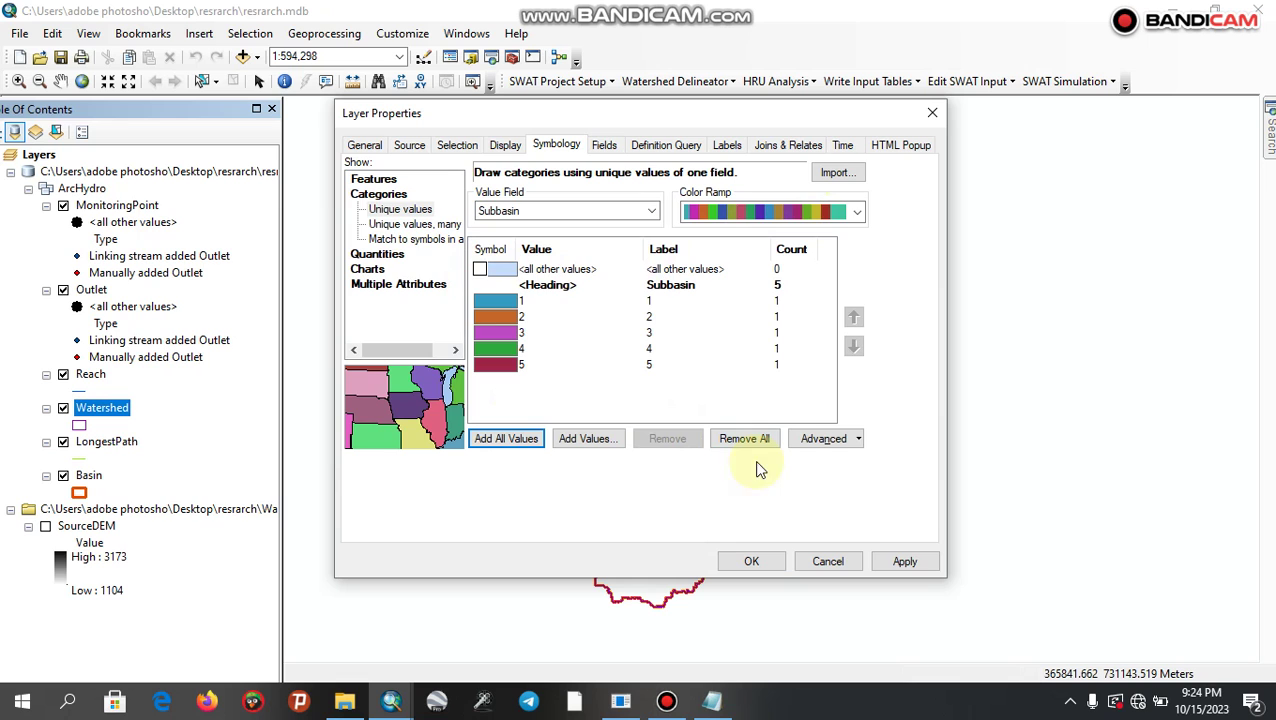
click(904, 562)
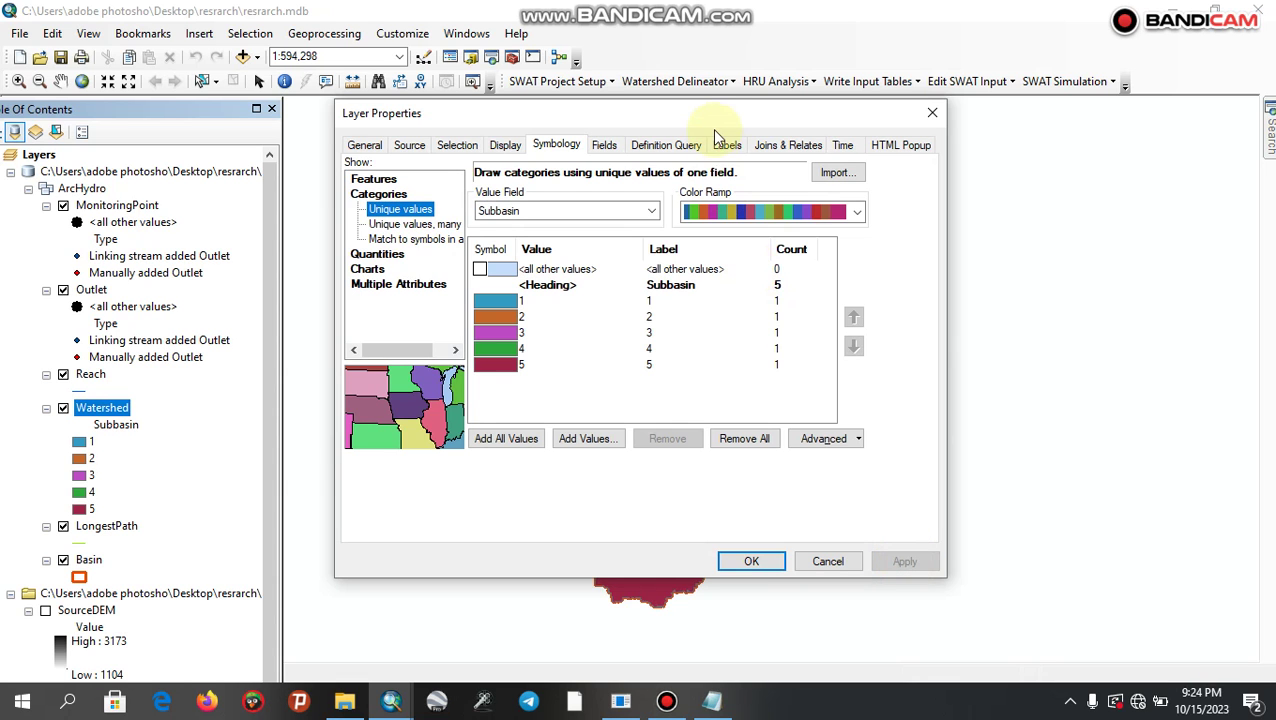
- Apply a different multicolour categorical colour ramp to the Watershed layer's subbasin classes
drag(715, 115, 393, 100)
click(533, 192)
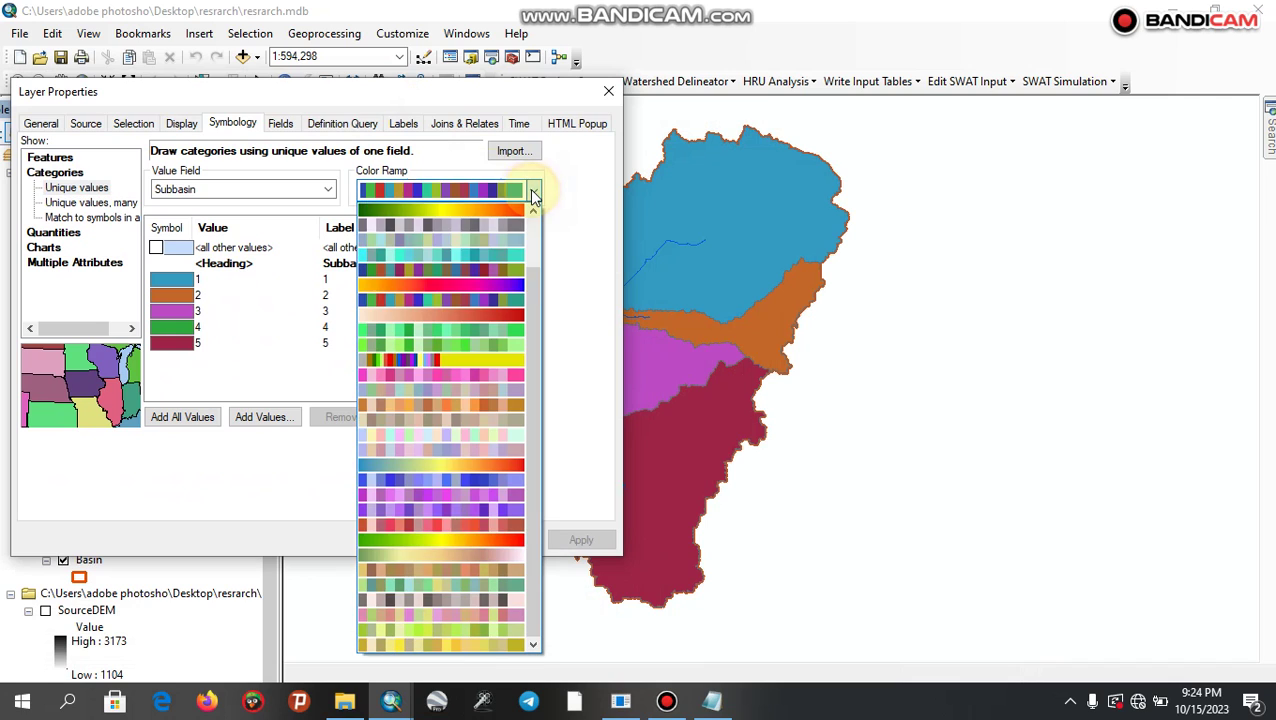
click(497, 299)
click(577, 542)
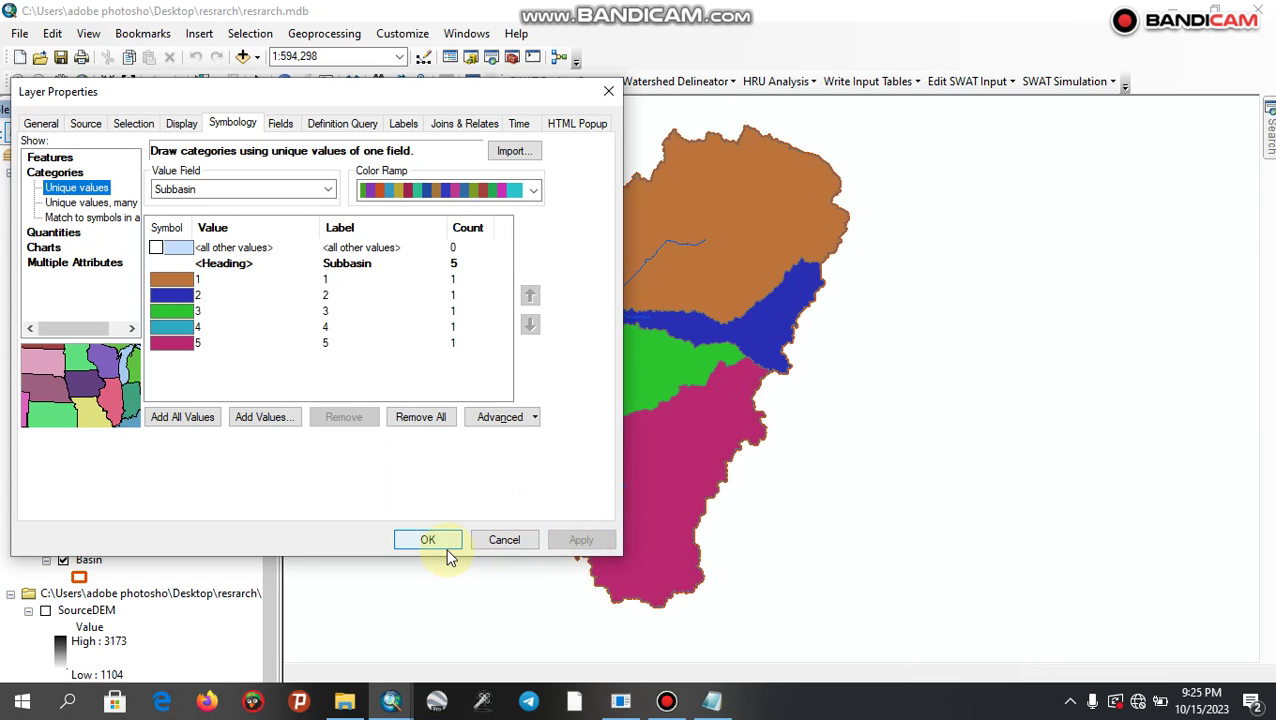
- Turn on labels for the Watershed layer and use Subbasin as the label field
drag(436, 92, 630, 100)
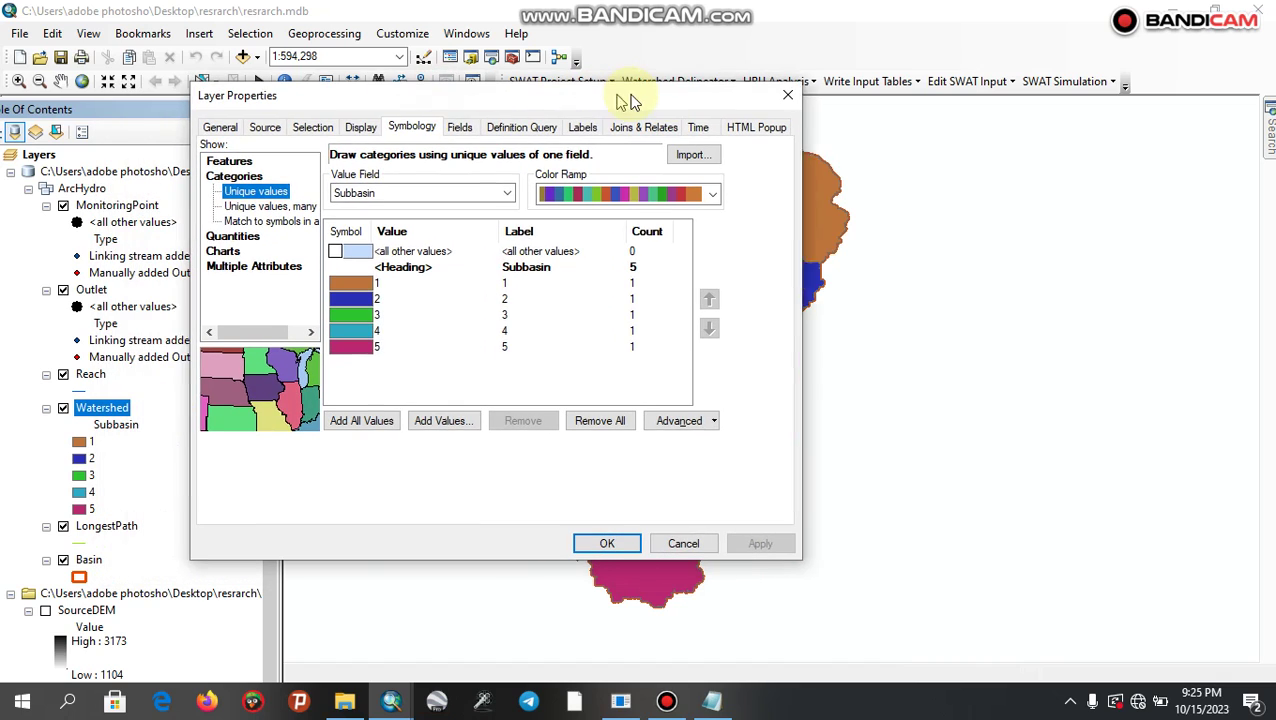
click(598, 130)
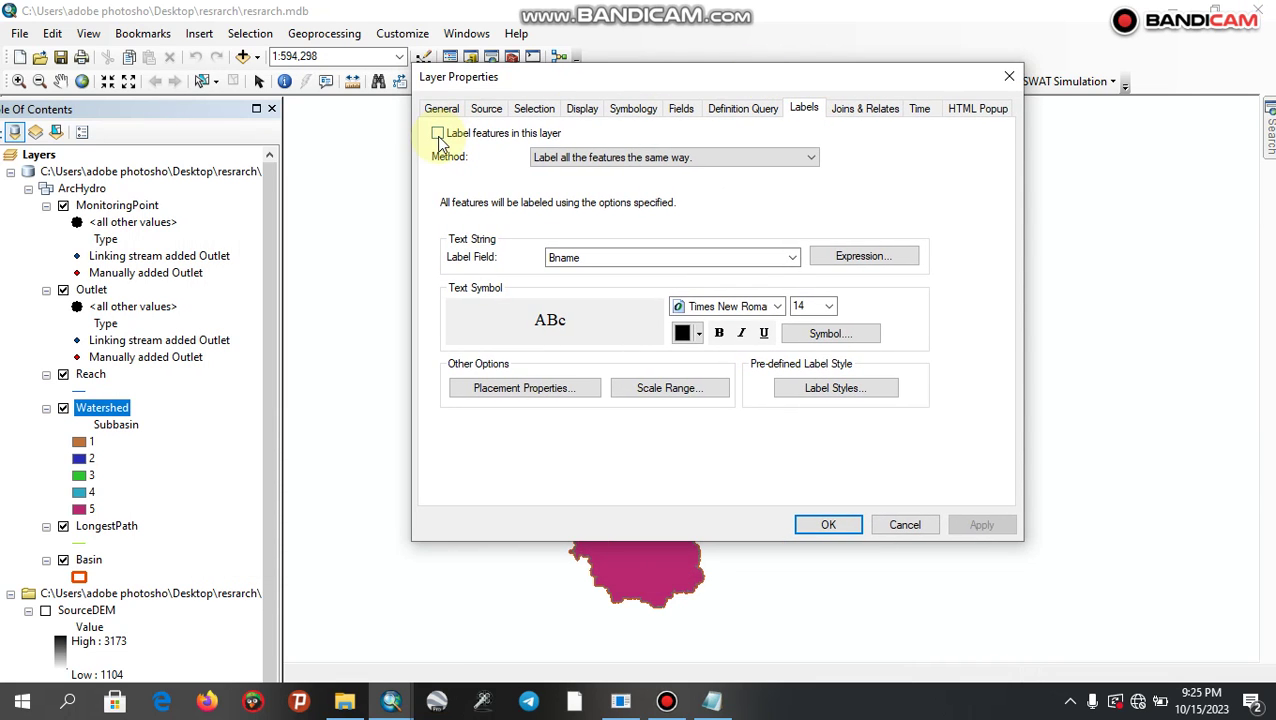
click(437, 134)
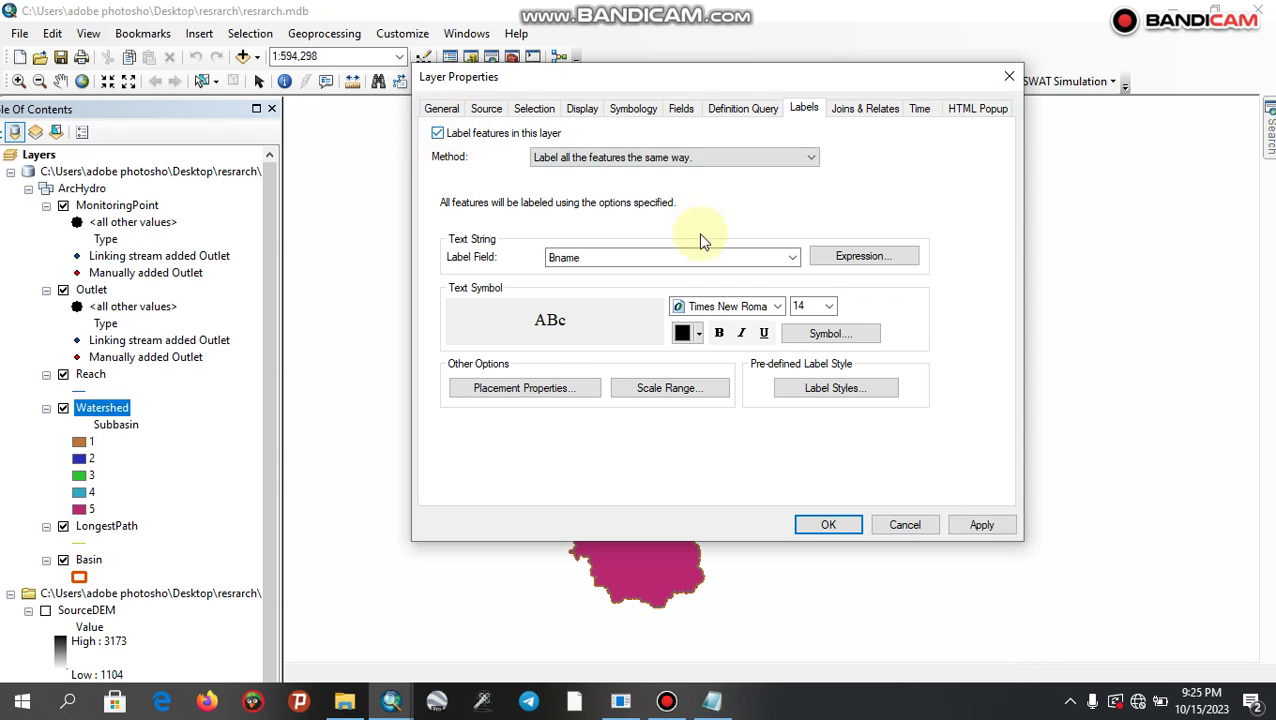
click(792, 257)
click(729, 300)
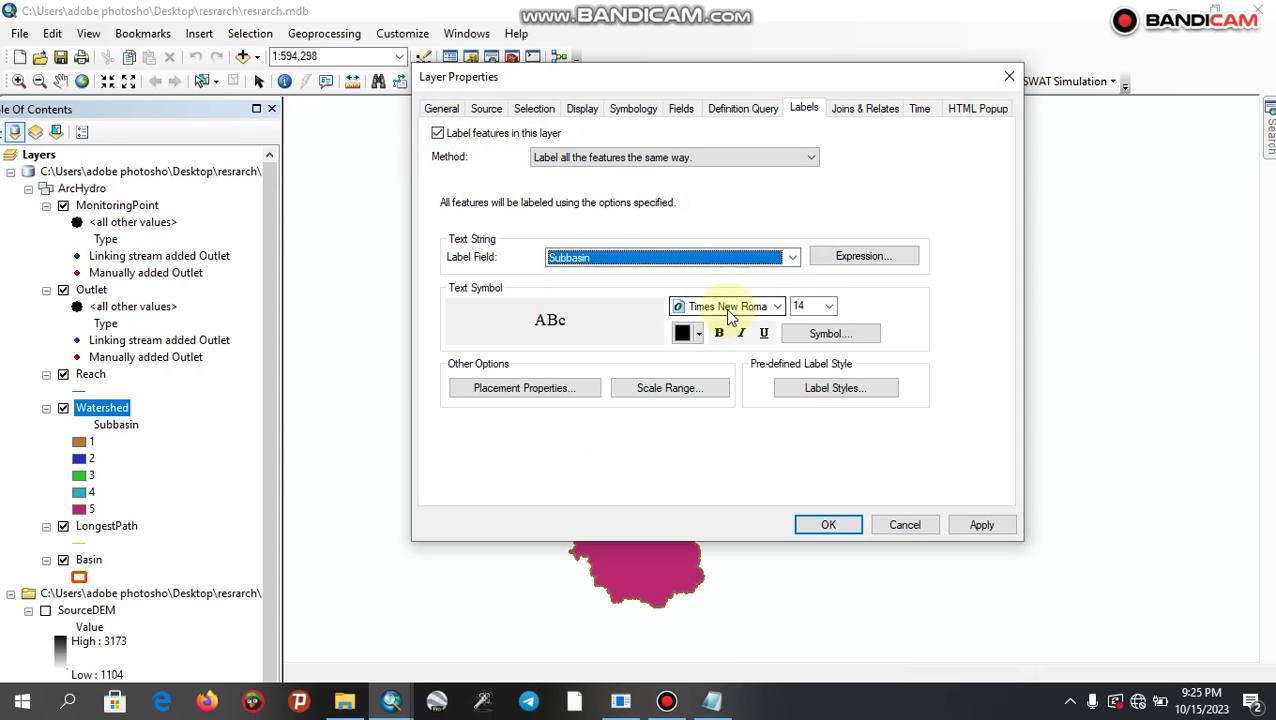
- Format the subbasin labels as red, bold, size 16 text and apply the layer properties
click(698, 334)
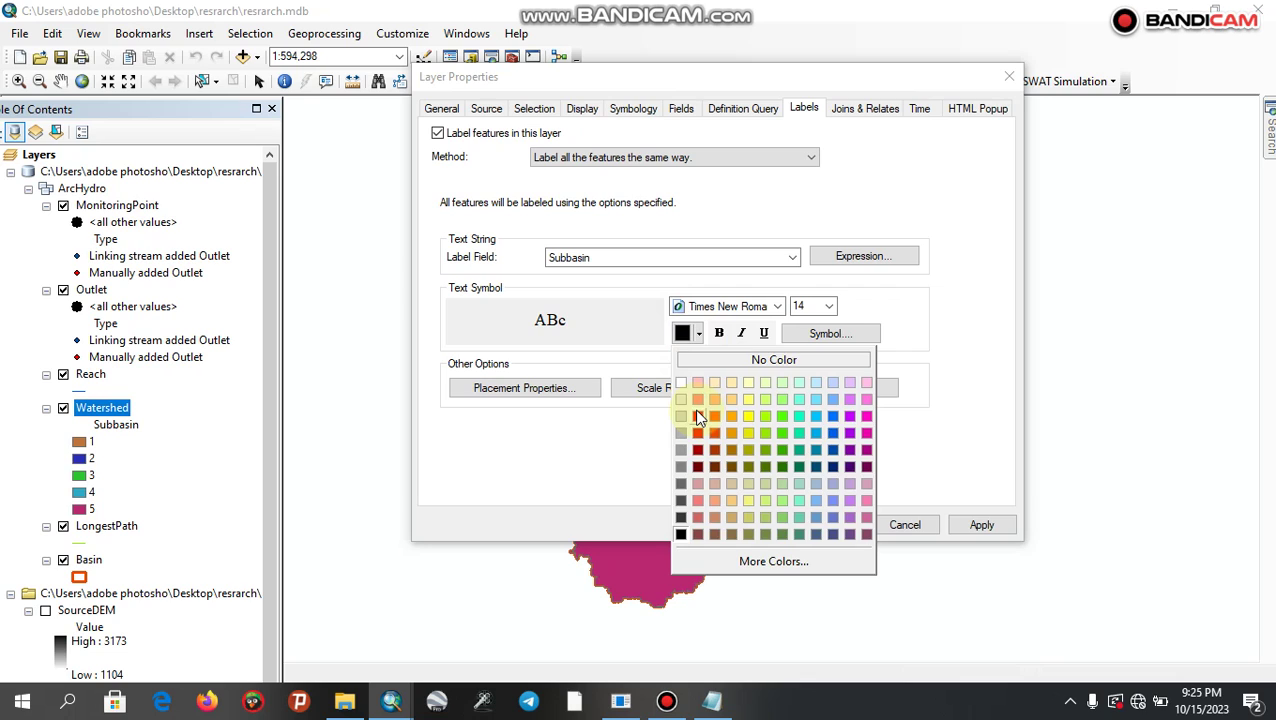
click(697, 416)
click(719, 335)
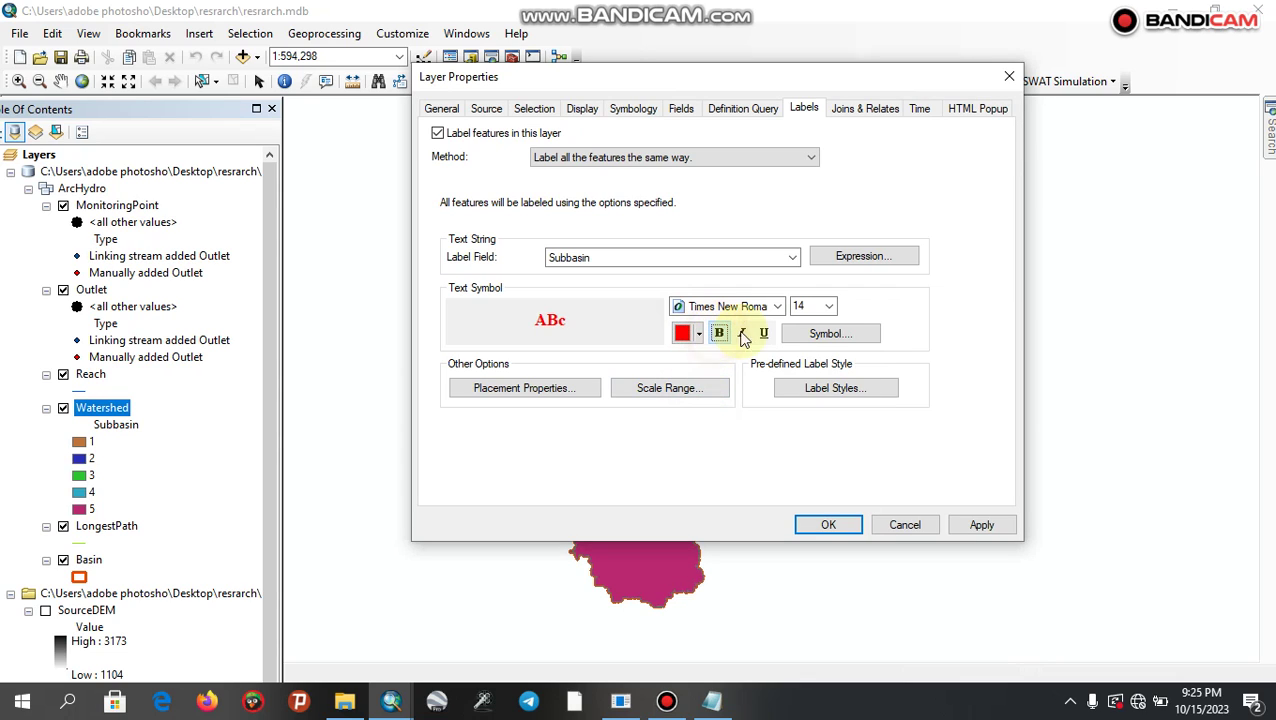
click(829, 306)
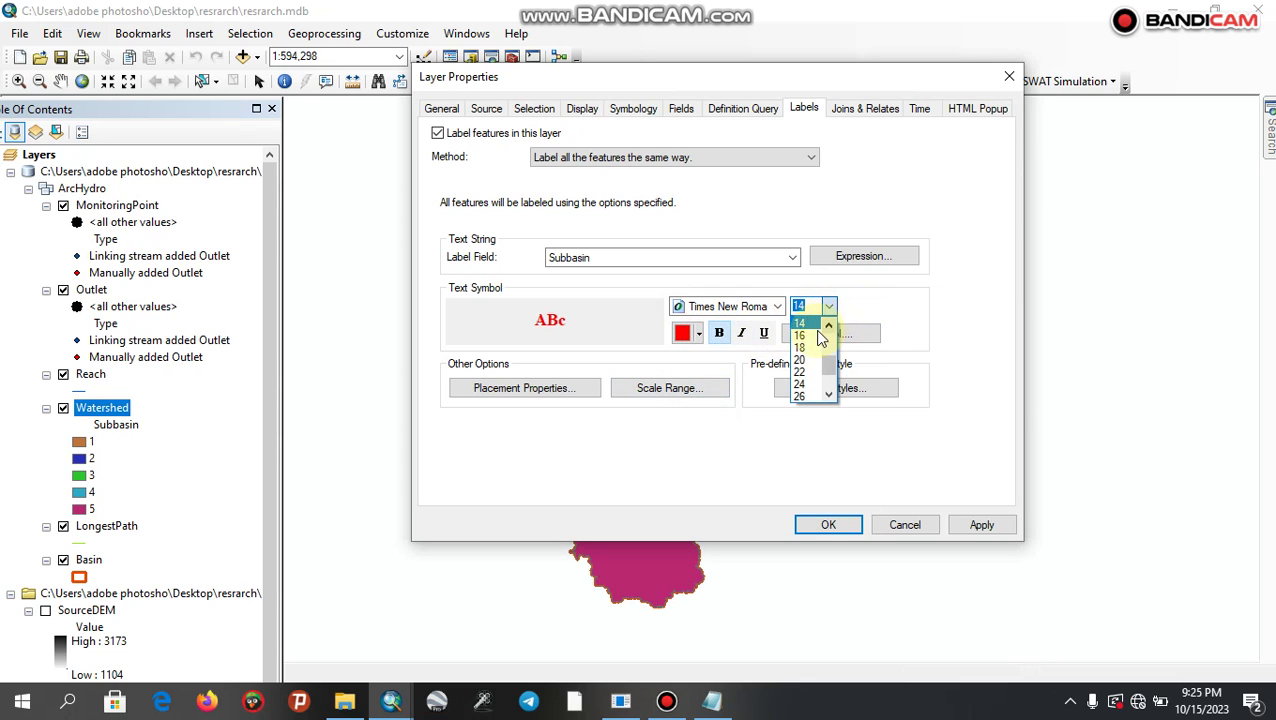
click(808, 335)
click(992, 532)
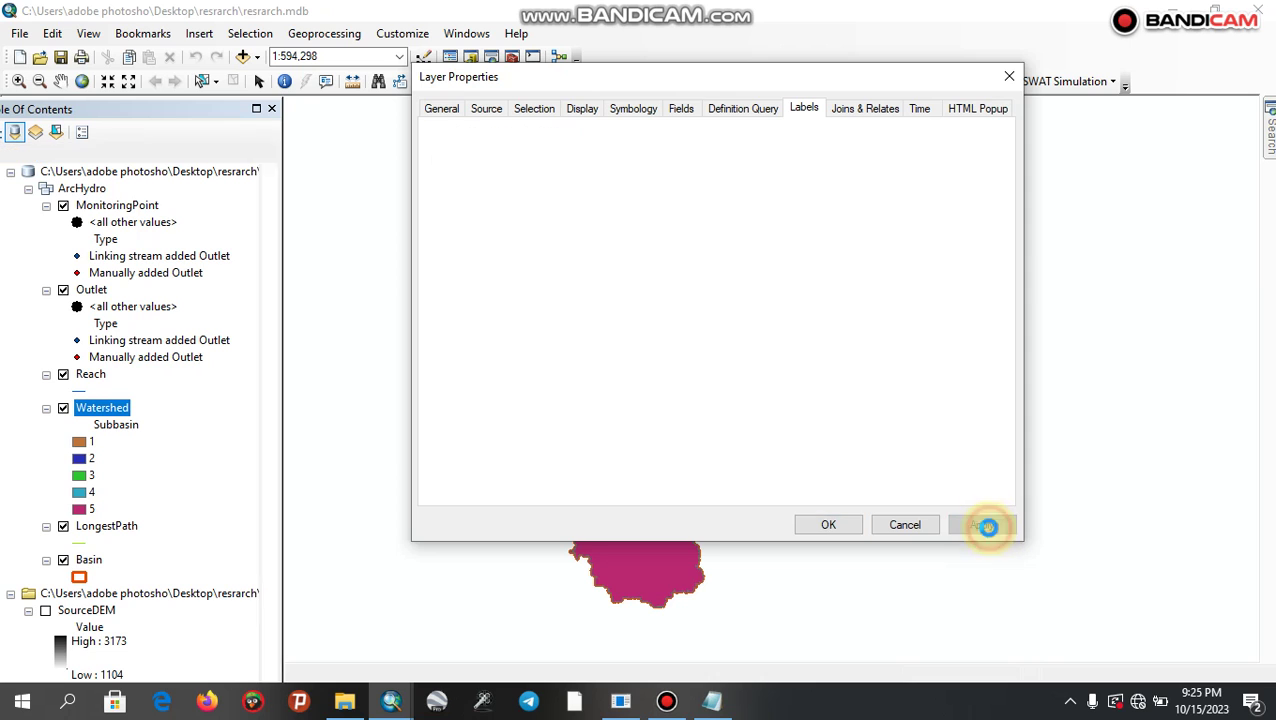
drag(845, 79, 559, 75)
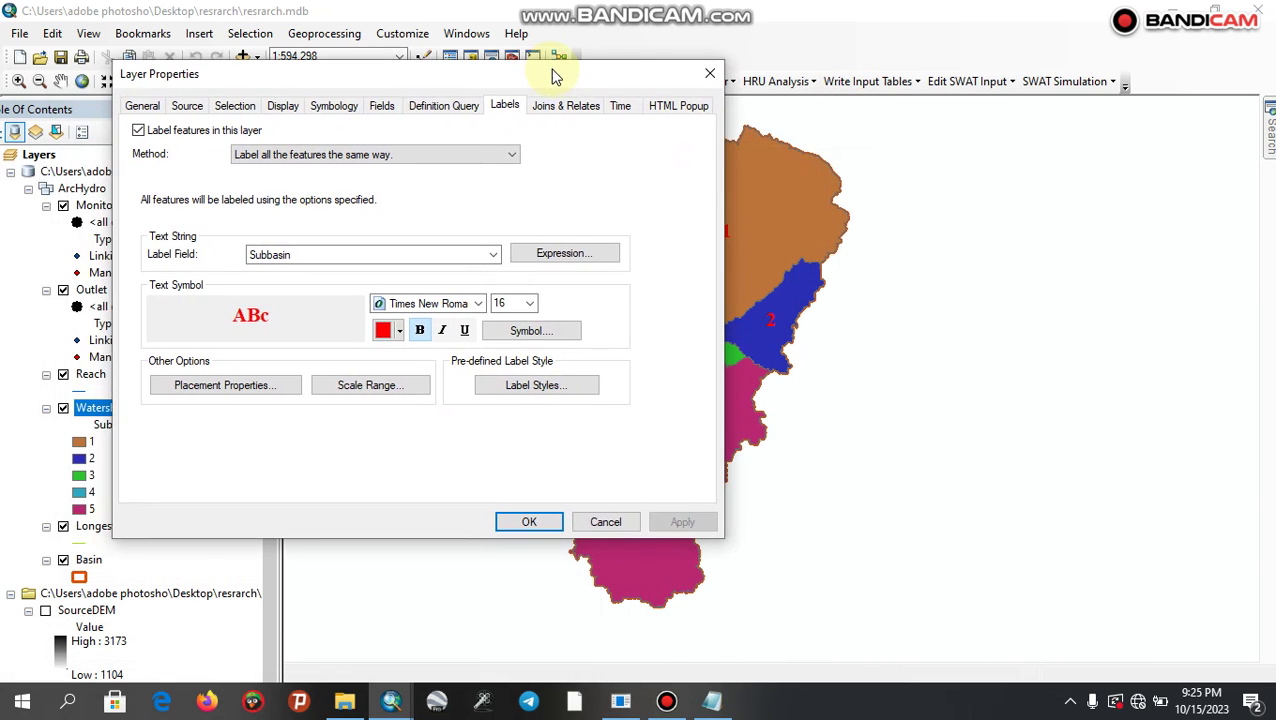
click(532, 522)
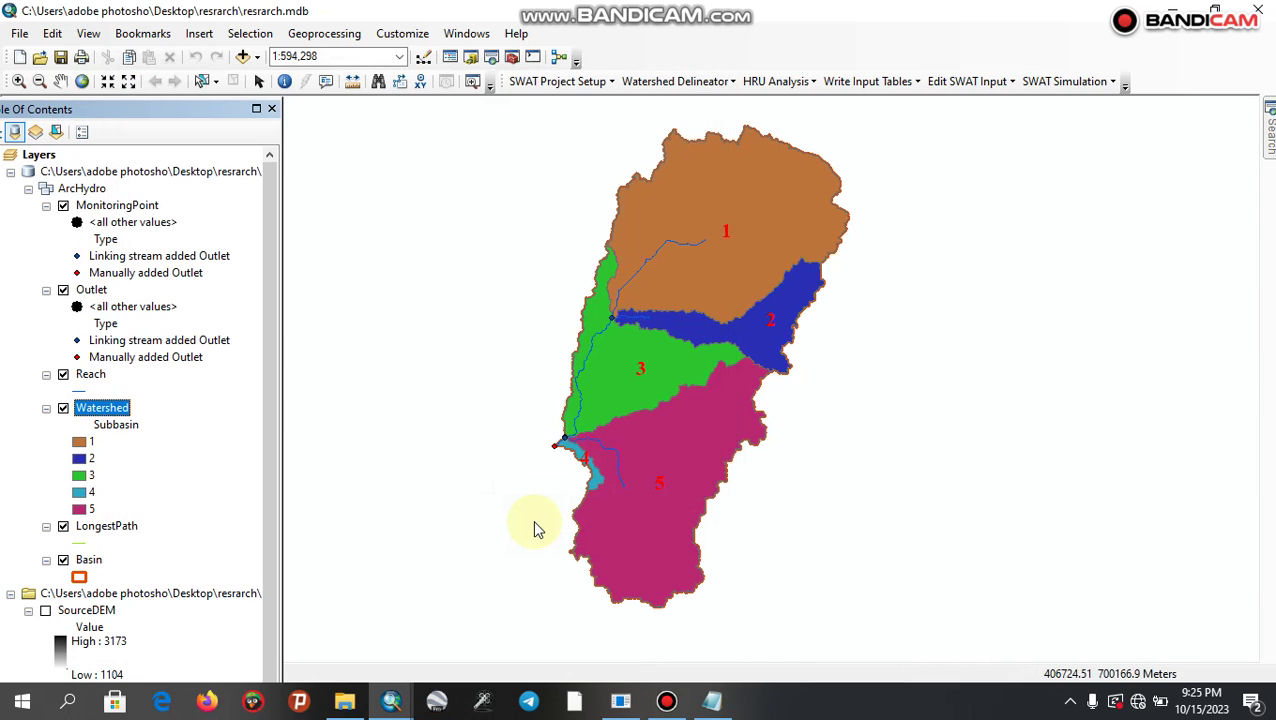
- Turn on the SourceDEM layer so the elevation raster displays beneath the subbasins
click(46, 611)
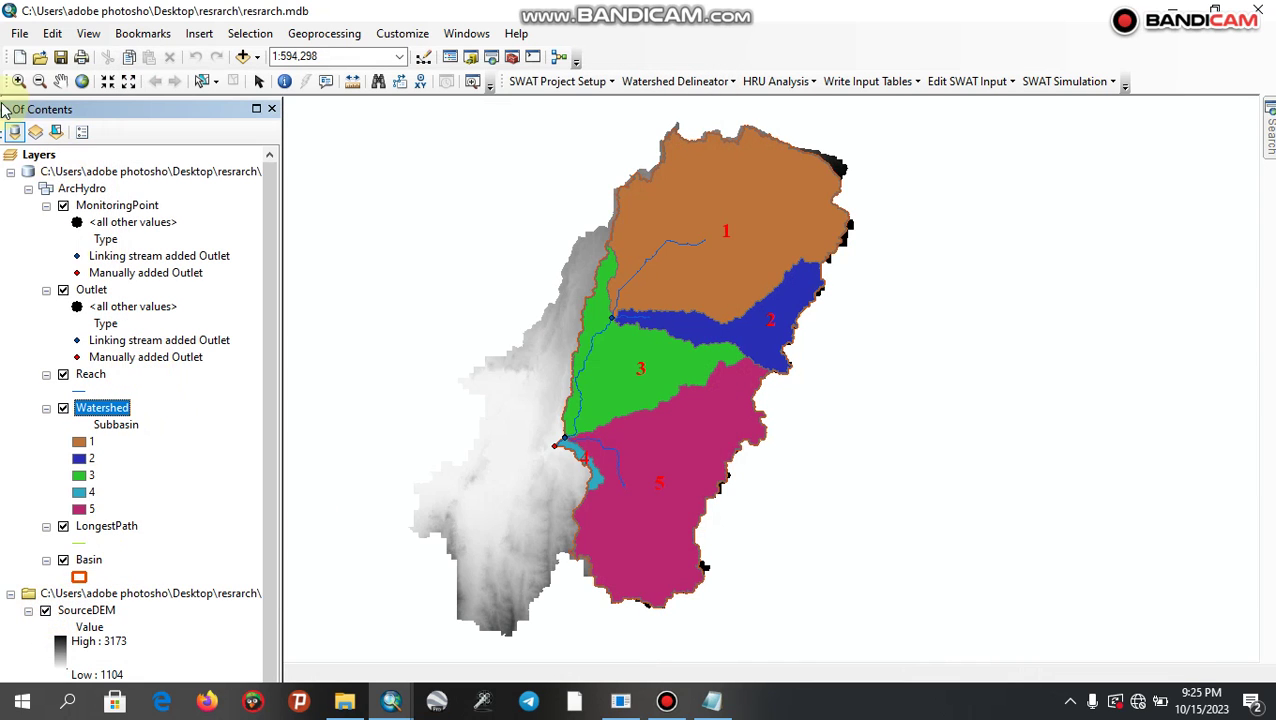
click(20, 36)
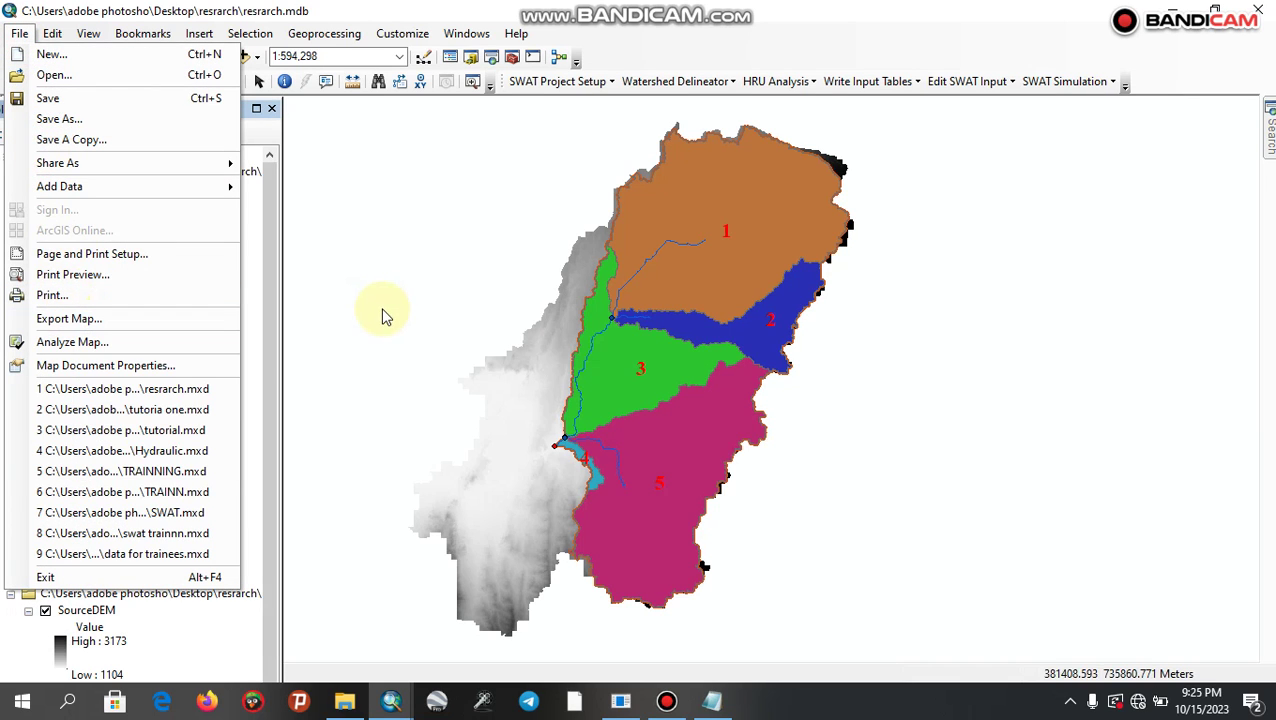
click(395, 568)
- Switch to File Explorer and copy the SWAT2012 database from the weather data folder inside Model Input data
click(344, 701)
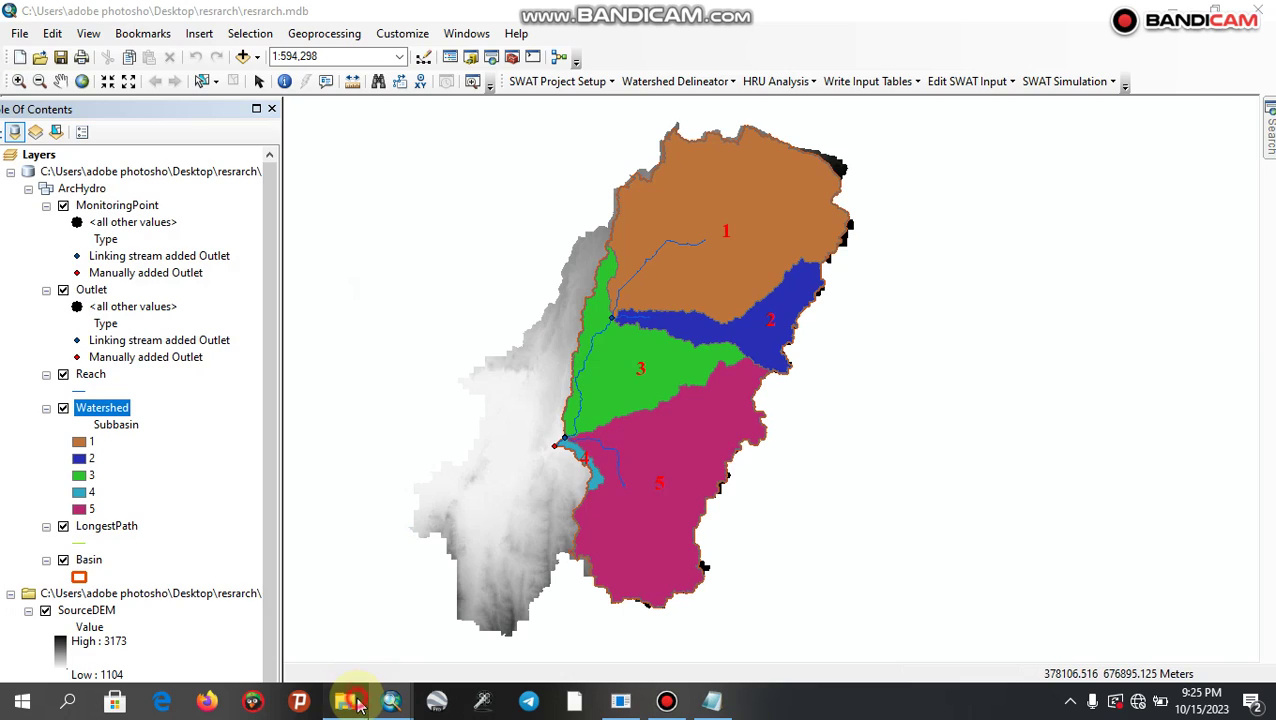
double_click(503, 202)
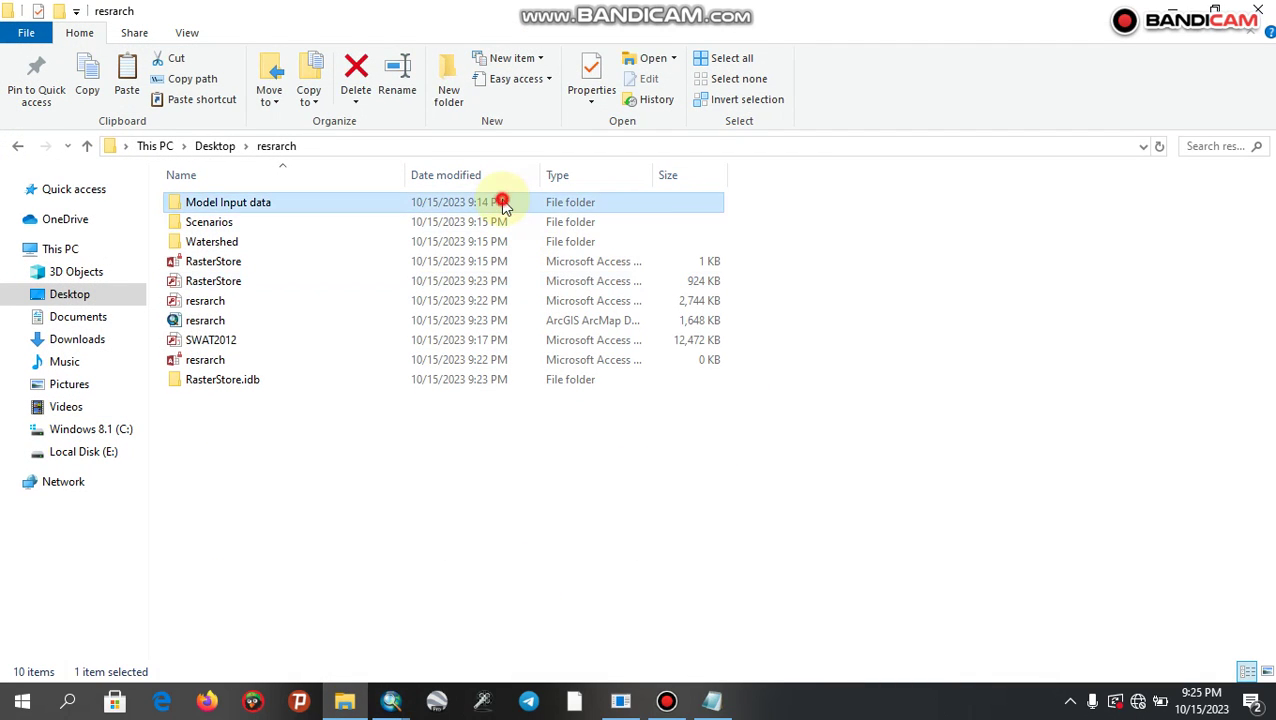
double_click(370, 398)
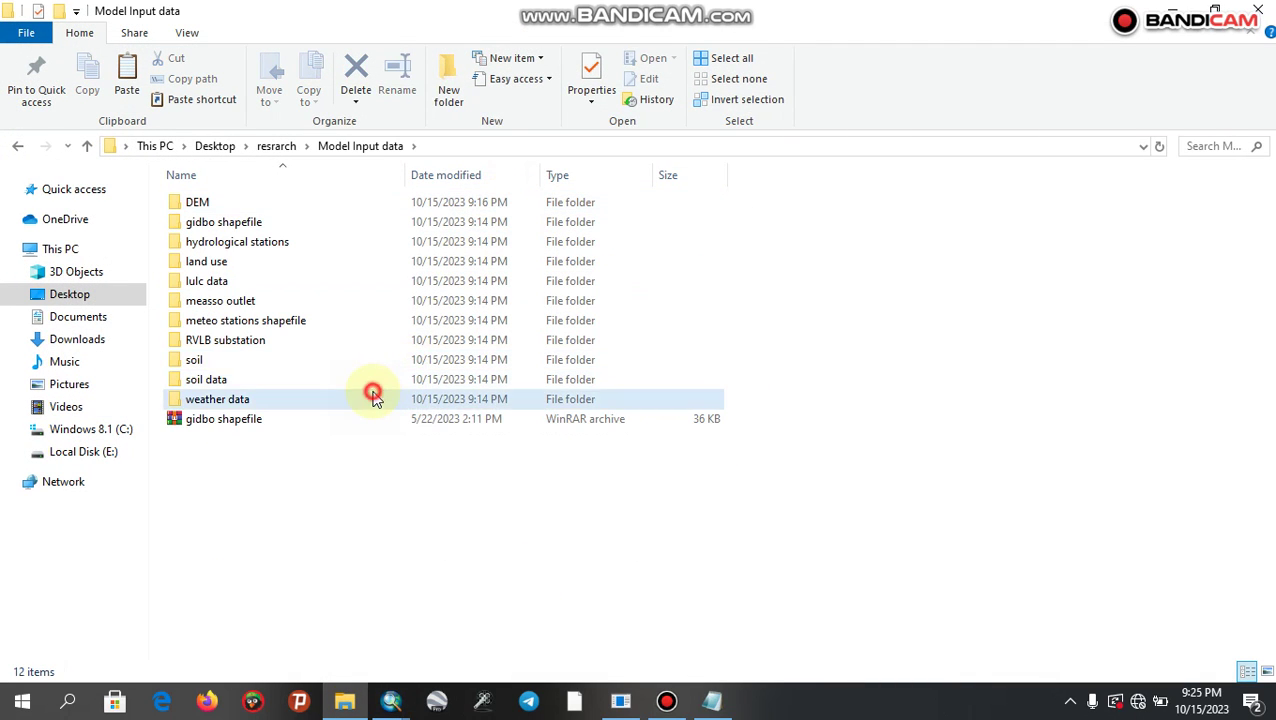
click(339, 441)
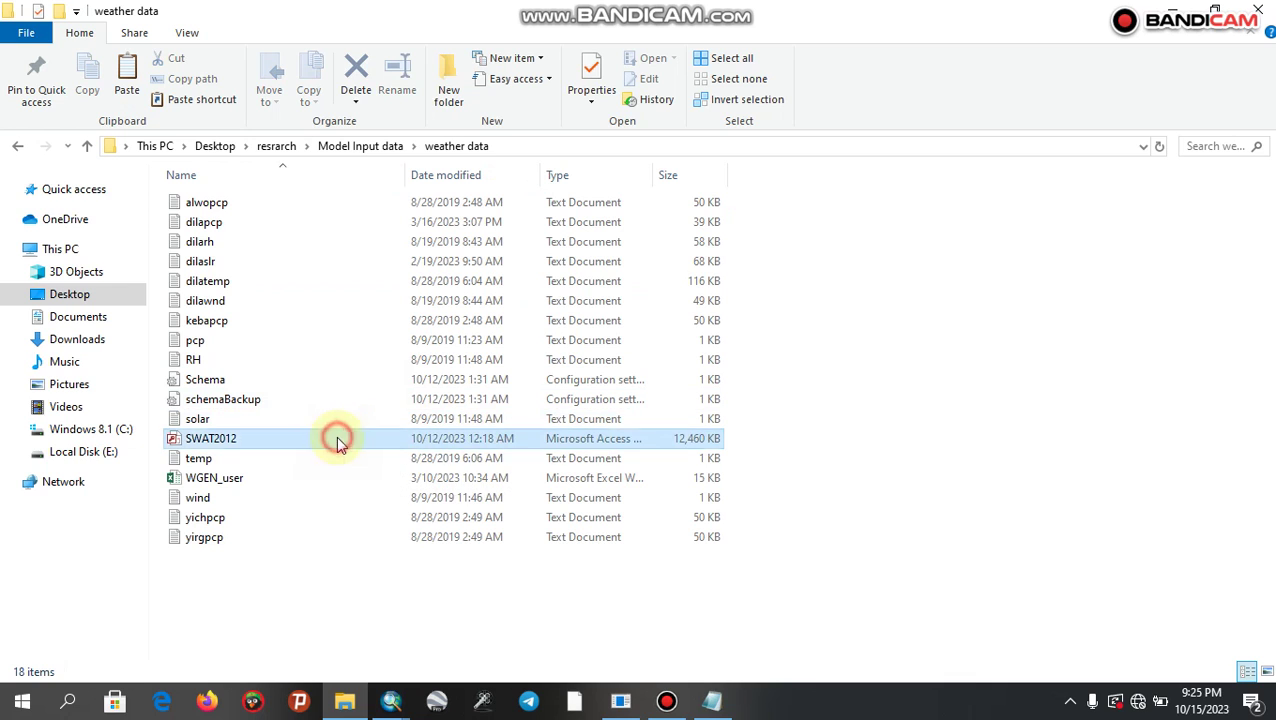
right_click(337, 441)
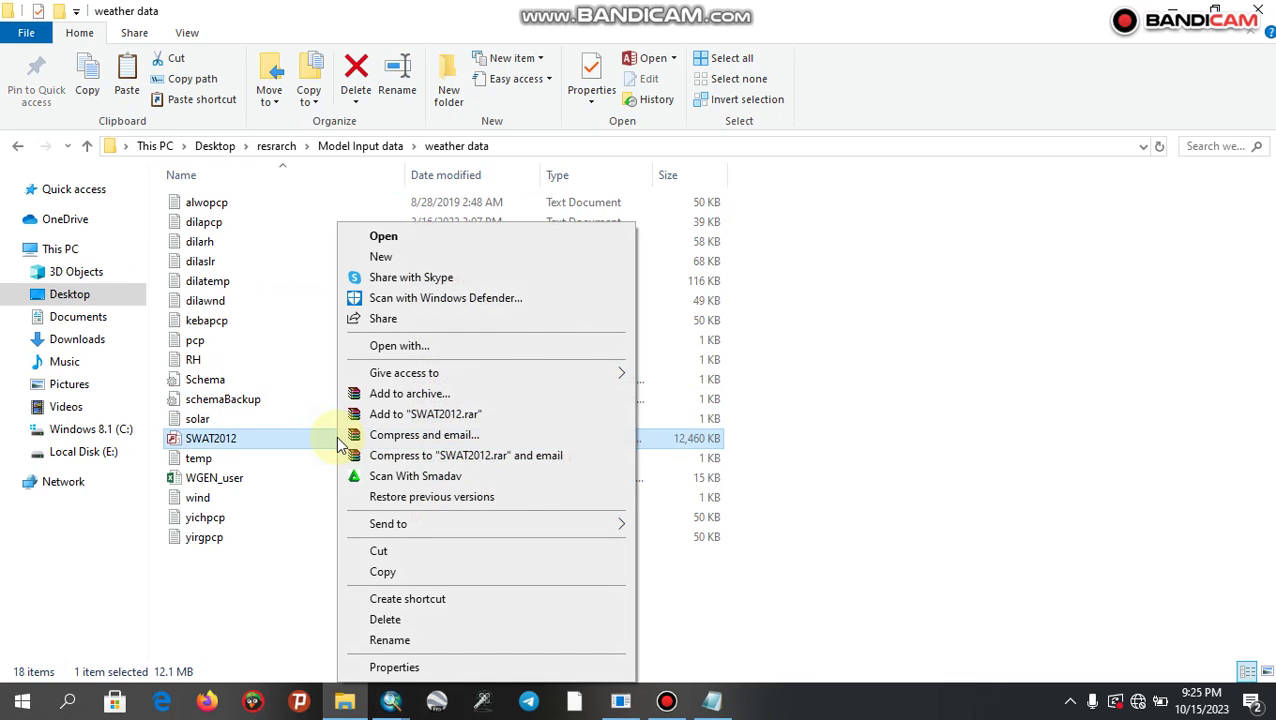
click(394, 568)
- Paste the copied SWAT2012 database into the resrarch project folder, replacing the existing file
click(273, 150)
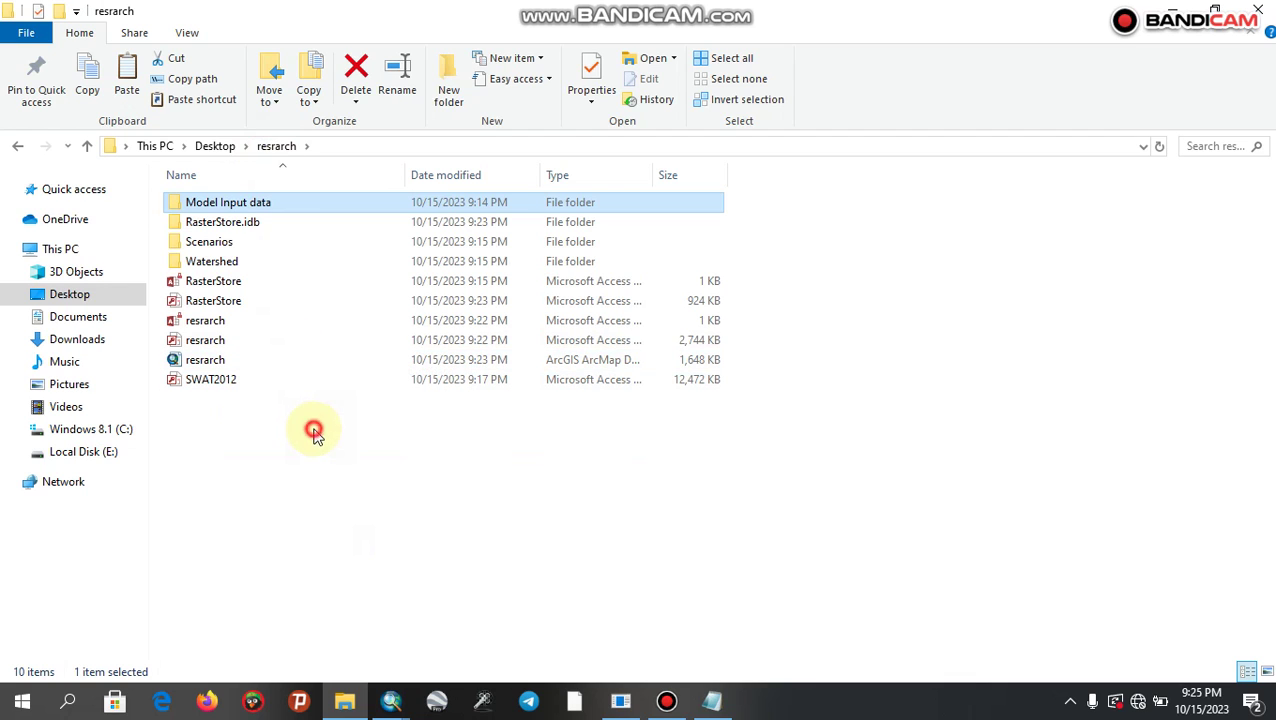
click(312, 429)
right_click(313, 430)
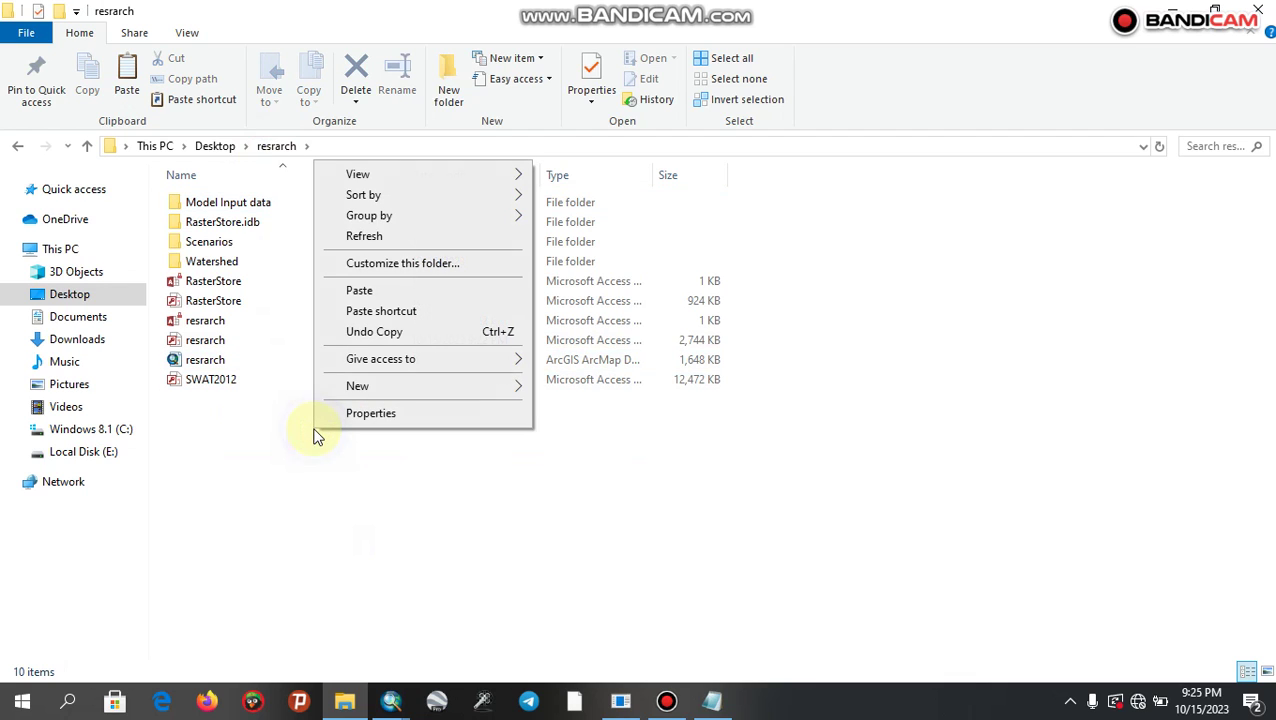
click(356, 290)
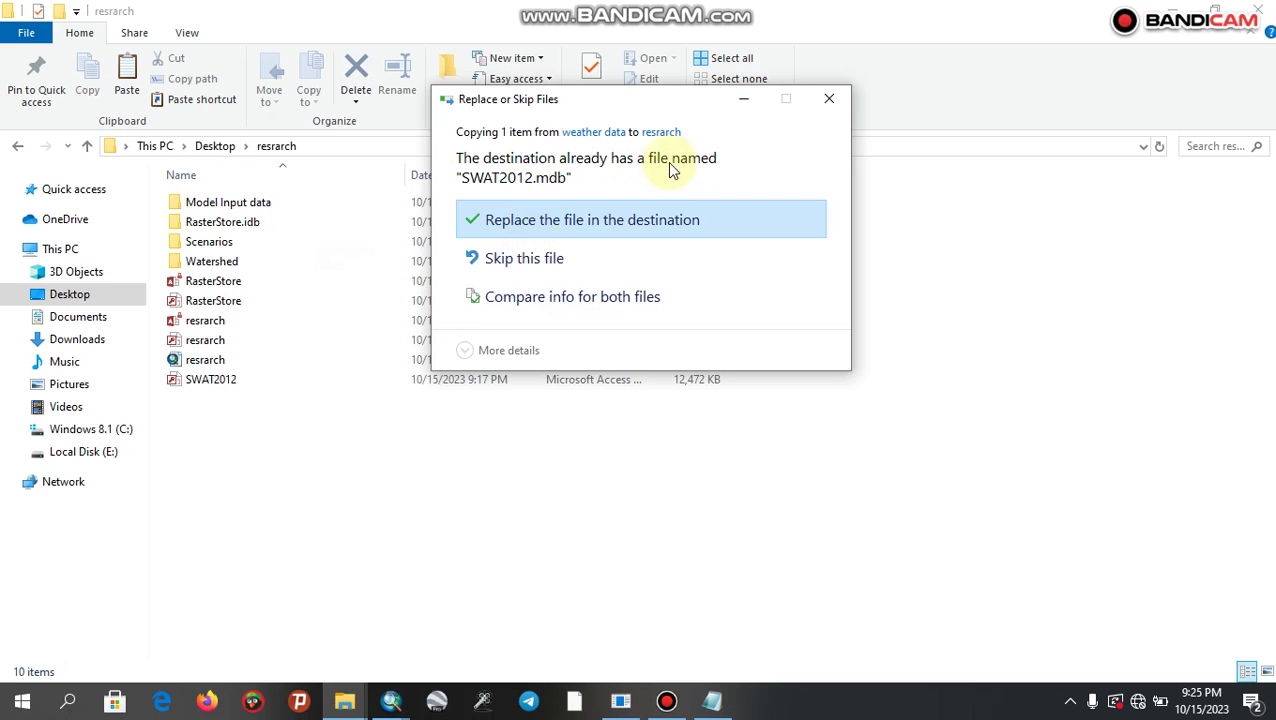
click(577, 221)
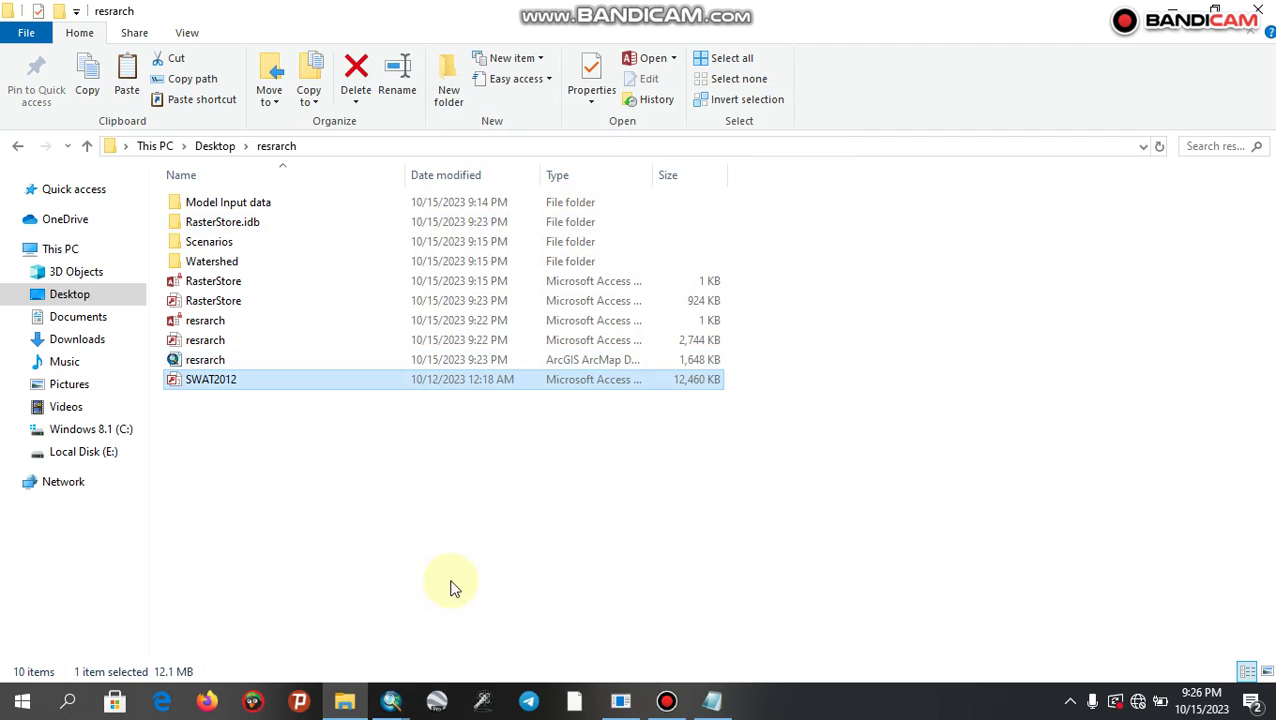
- Switch back to ArcMap, start the Land Use/Soils/Slope Definition, and choose to load the land use dataset from disk
click(403, 705)
click(446, 654)
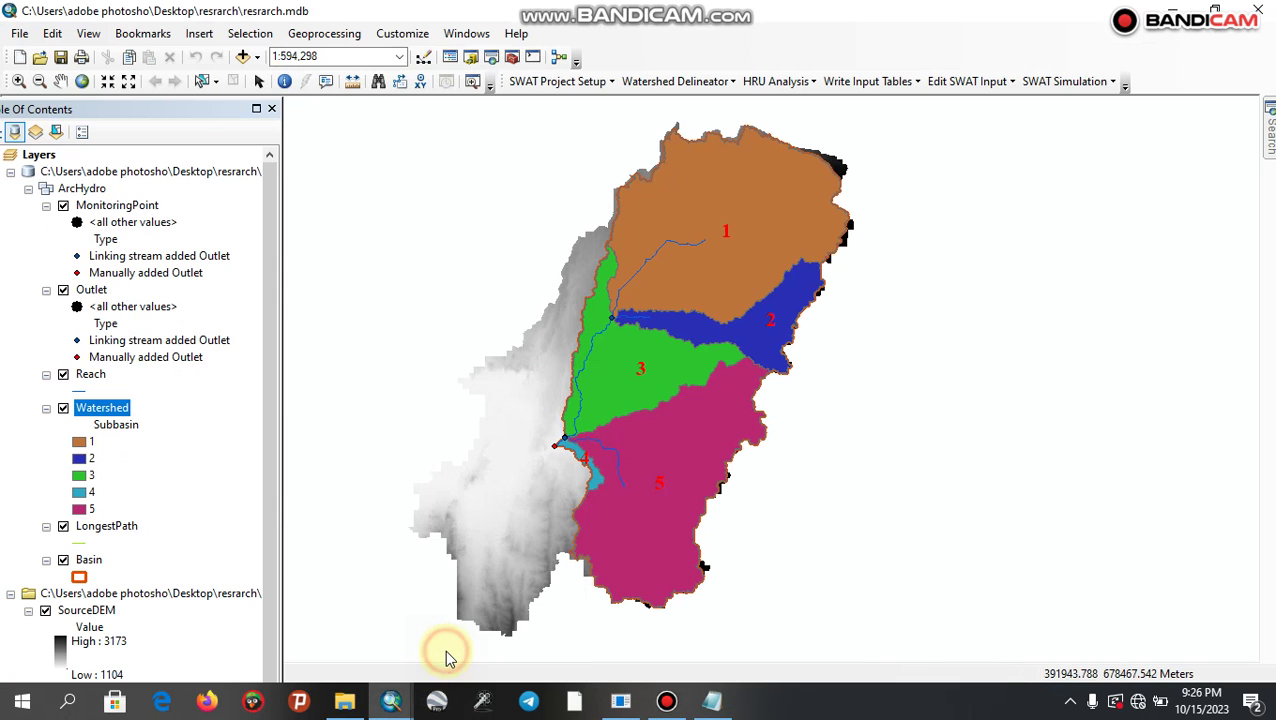
click(771, 81)
click(797, 104)
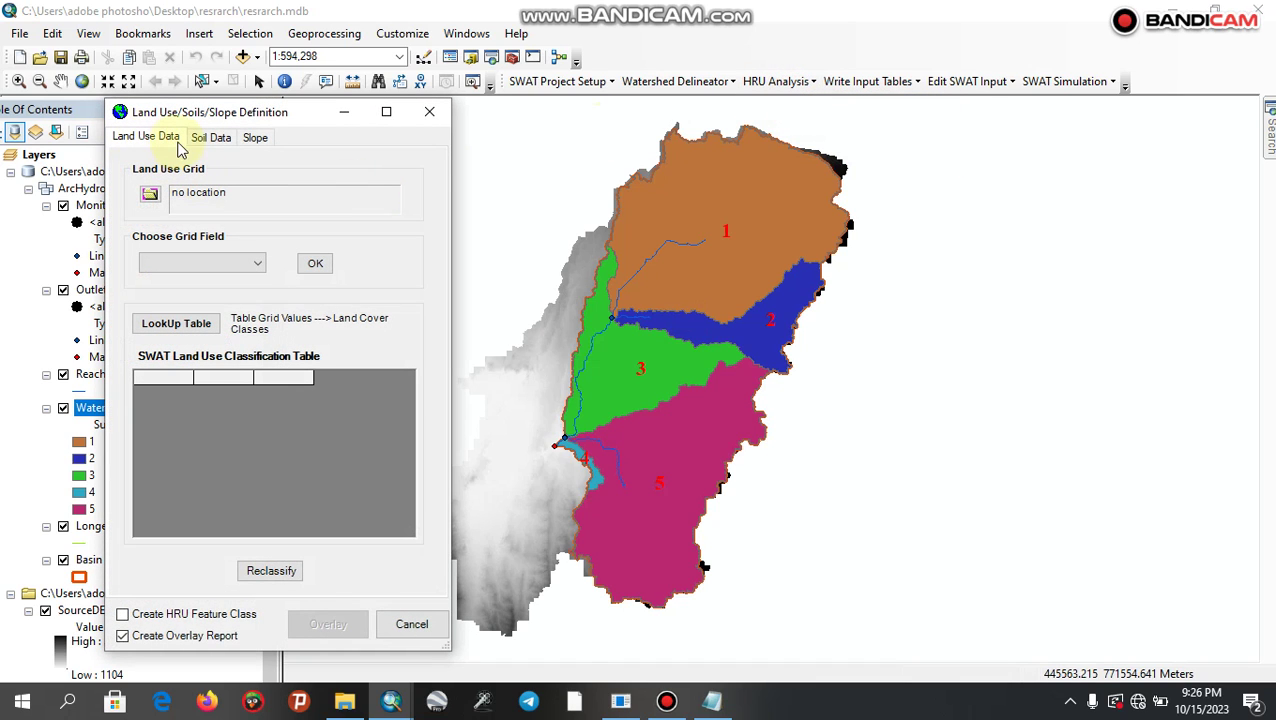
click(149, 195)
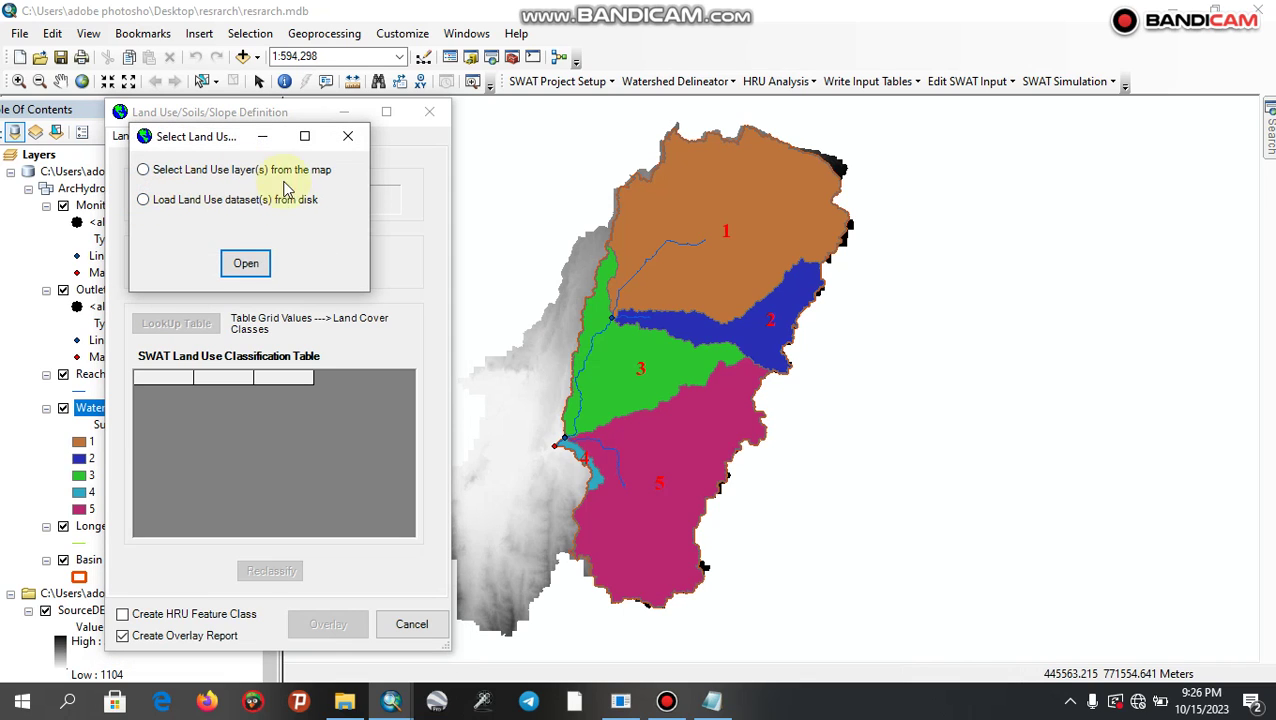
click(143, 200)
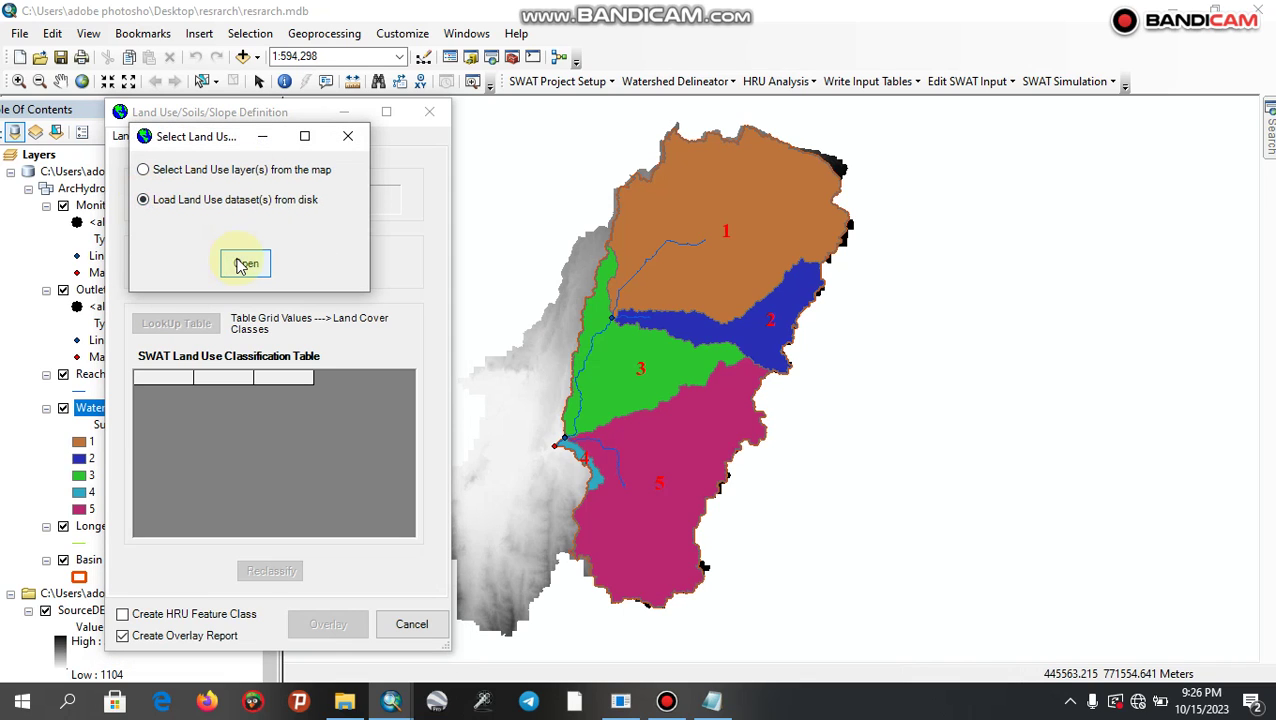
click(243, 264)
click(262, 261)
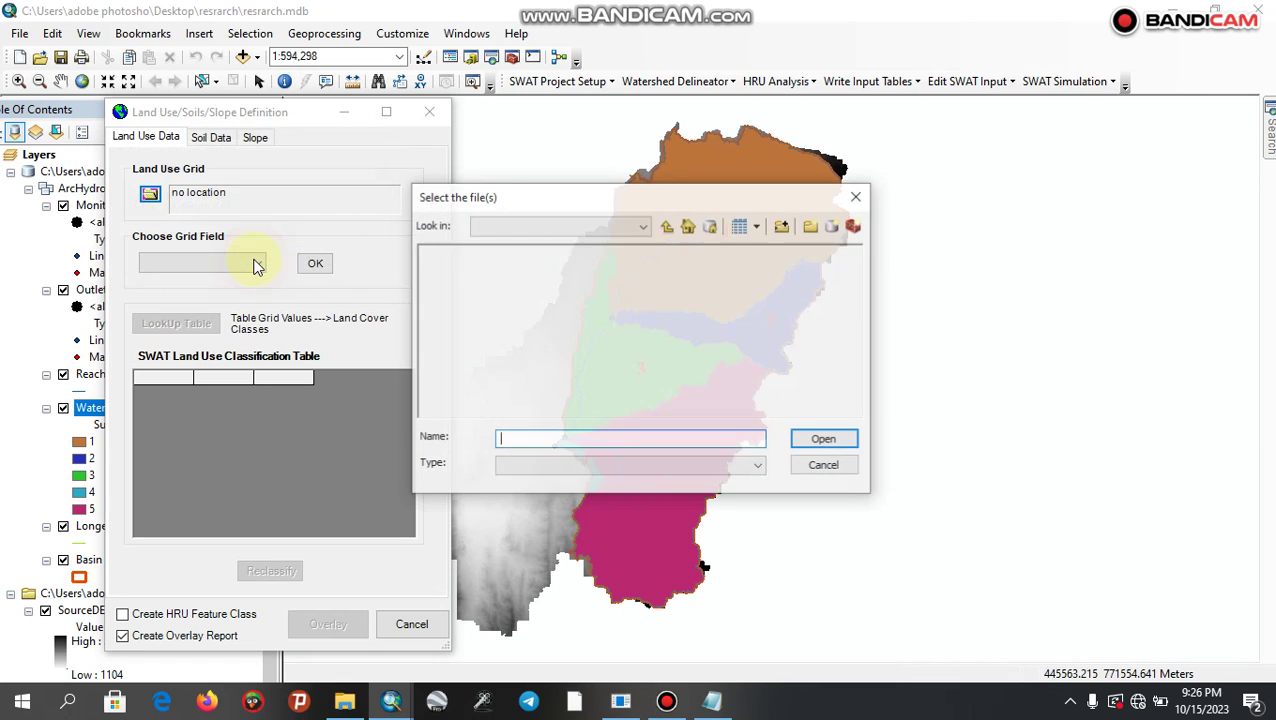
- Load the polygon feature class gid_revisedlulc.shp from the project's Model Input data, lulc data folder as the land use dataset
click(667, 227)
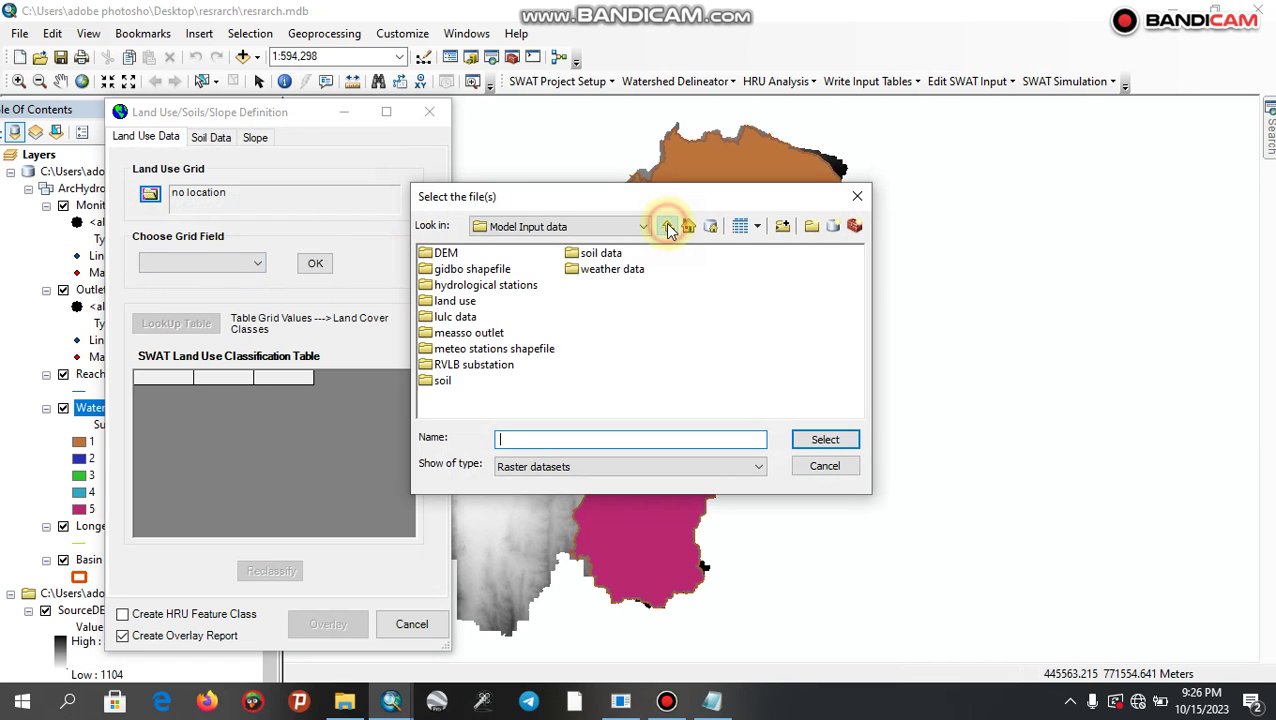
click(643, 227)
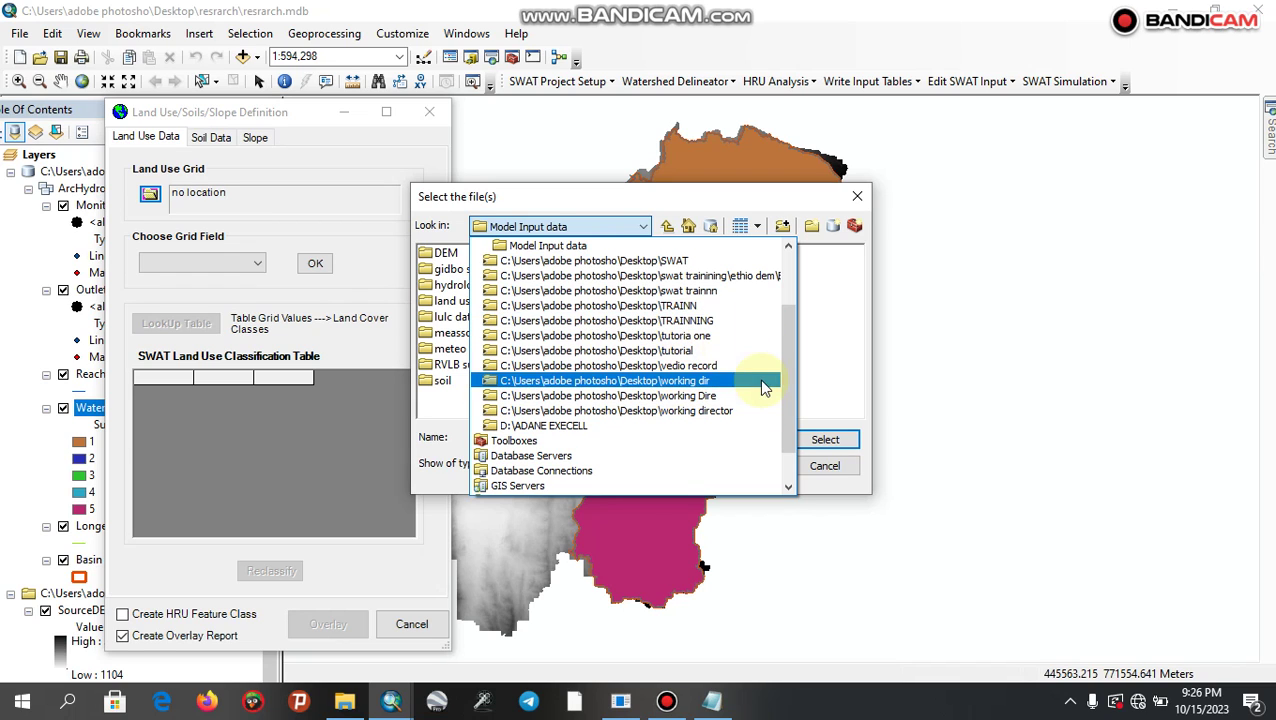
drag(784, 386, 789, 344)
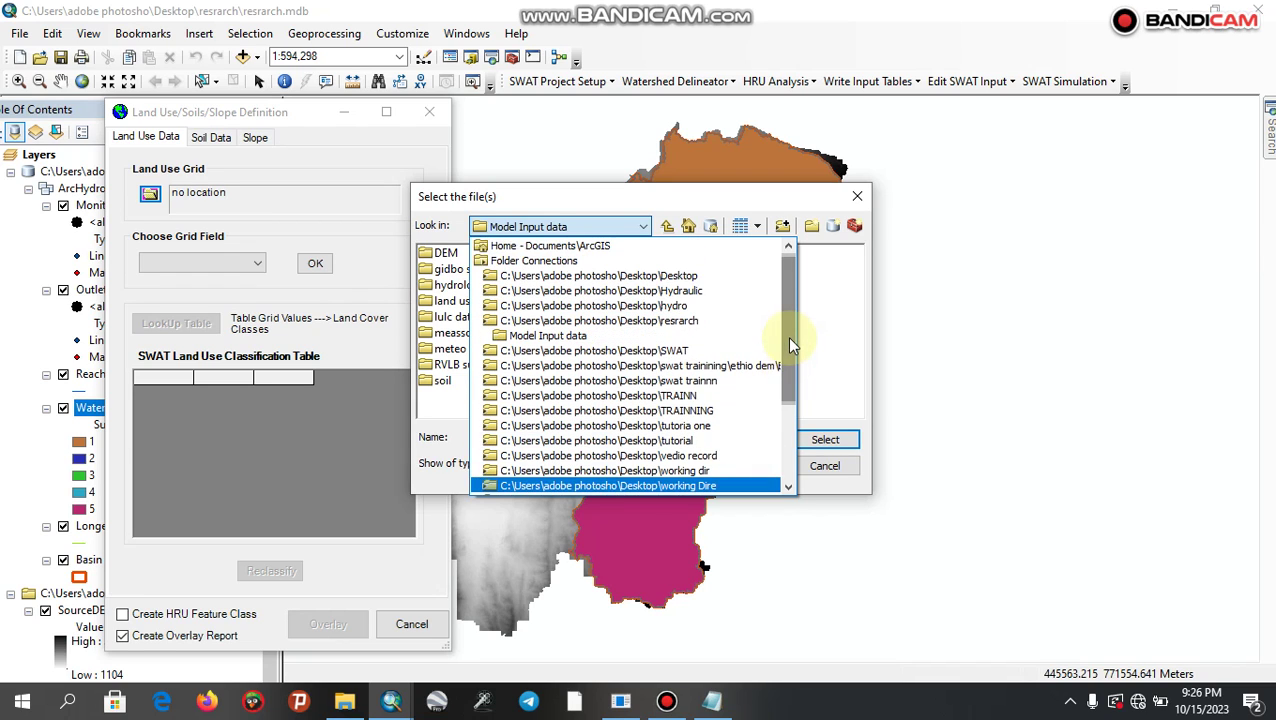
click(690, 320)
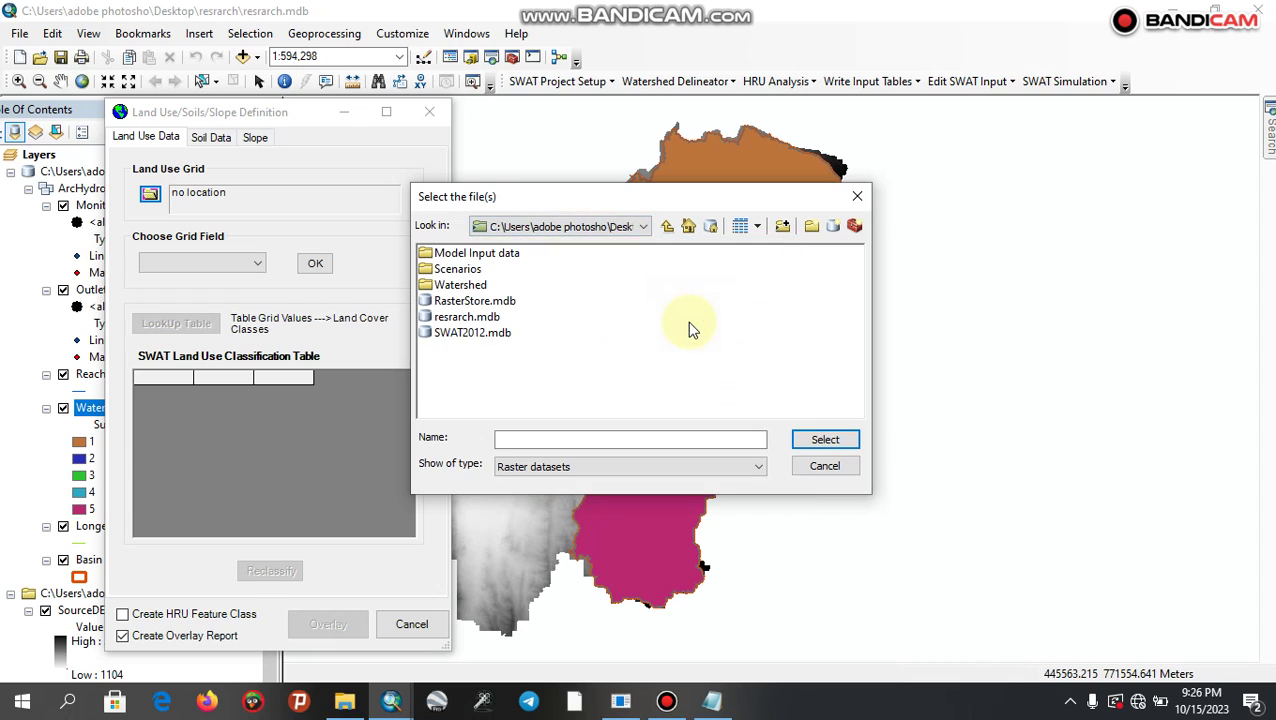
double_click(503, 255)
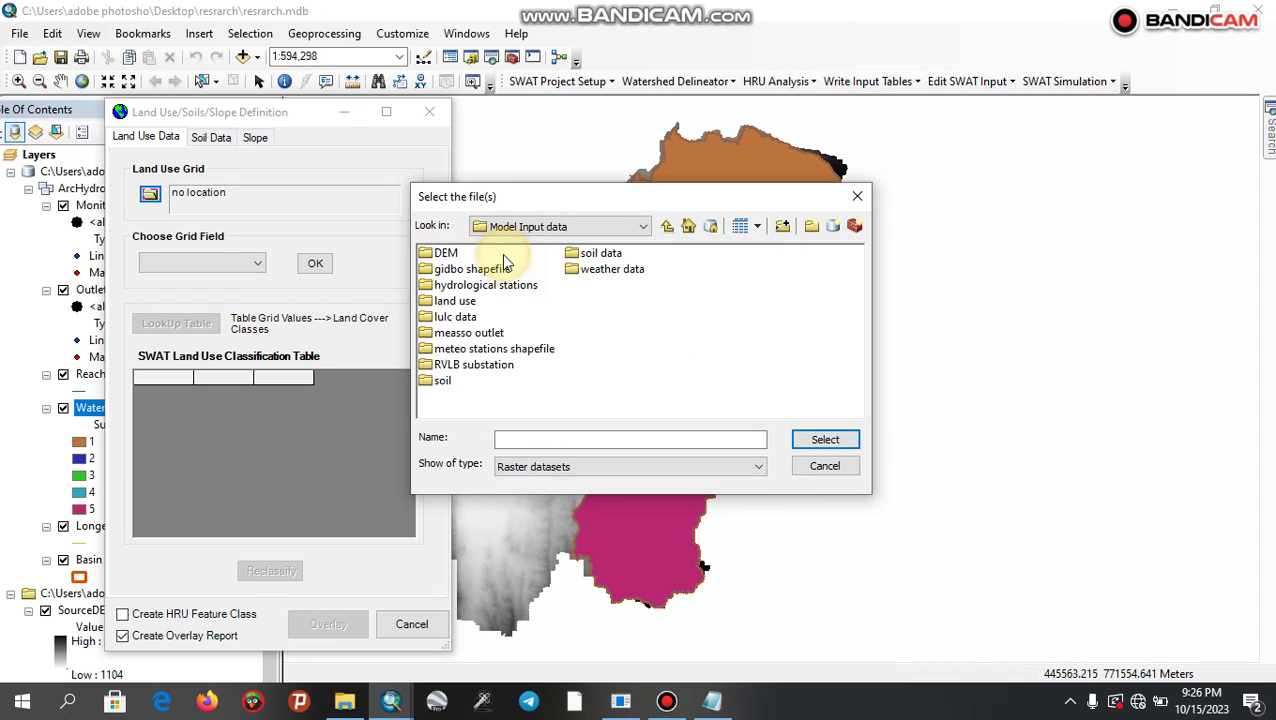
double_click(458, 317)
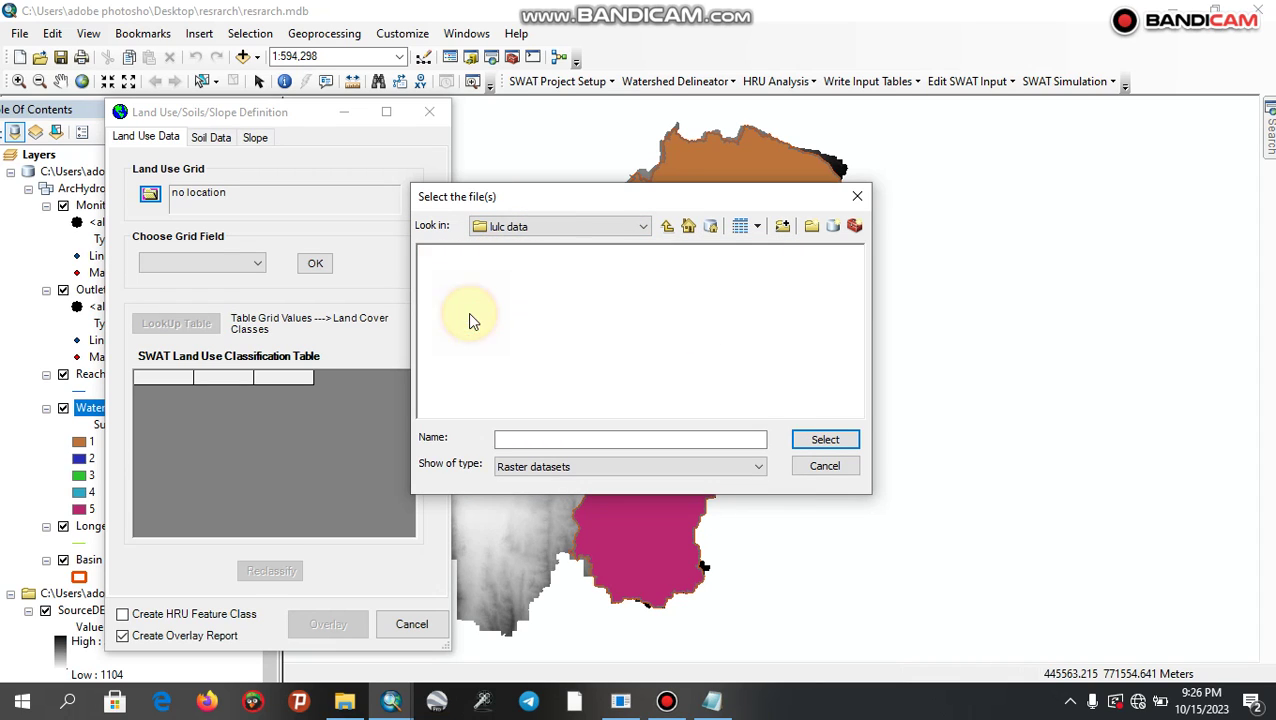
click(759, 467)
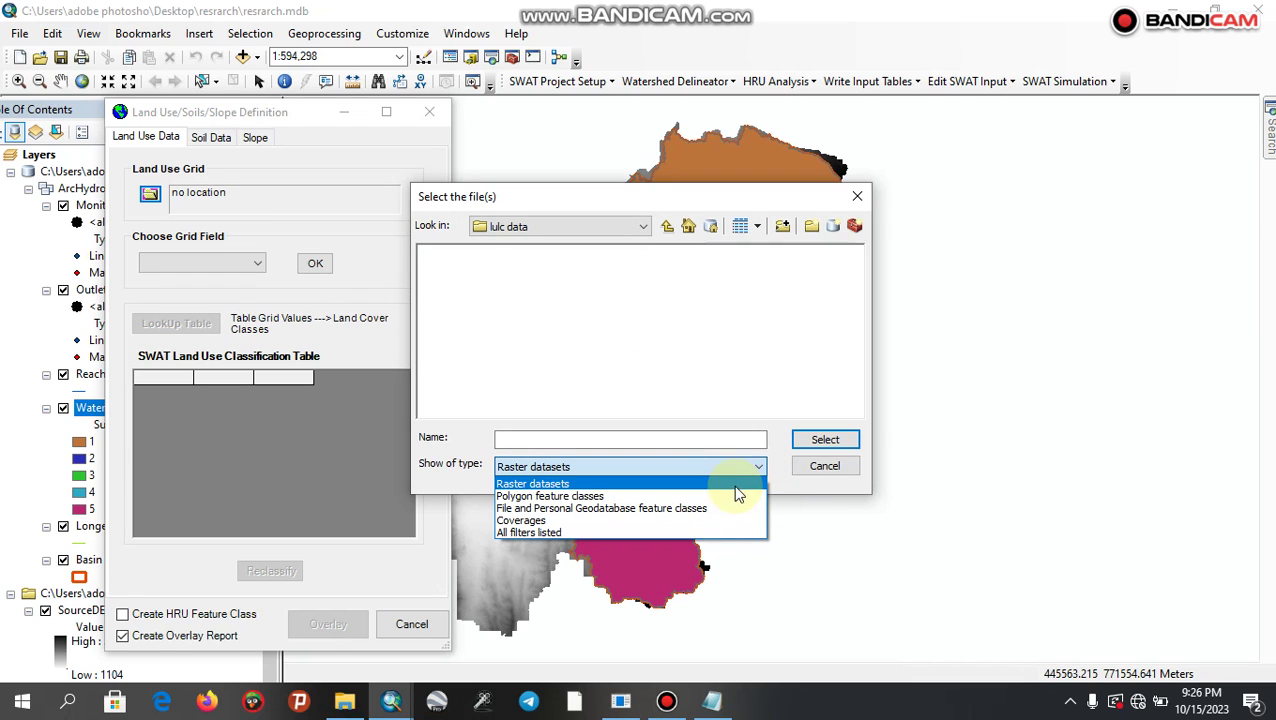
click(736, 496)
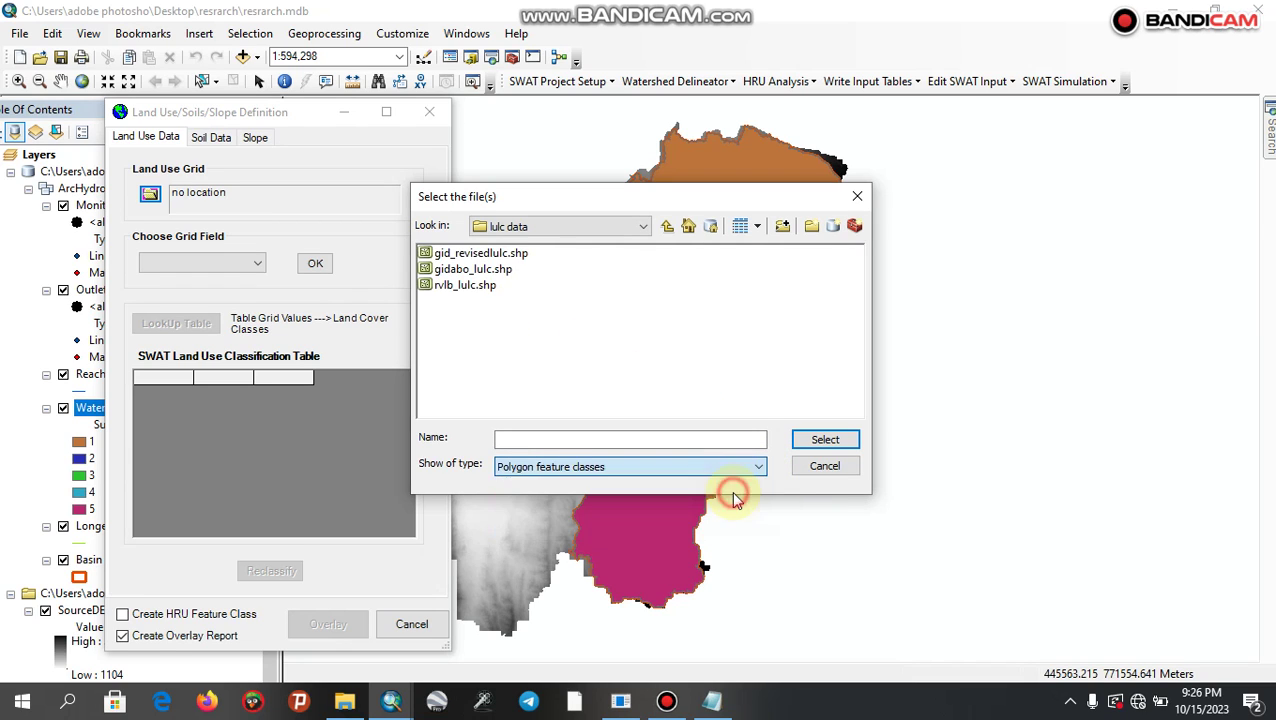
click(505, 255)
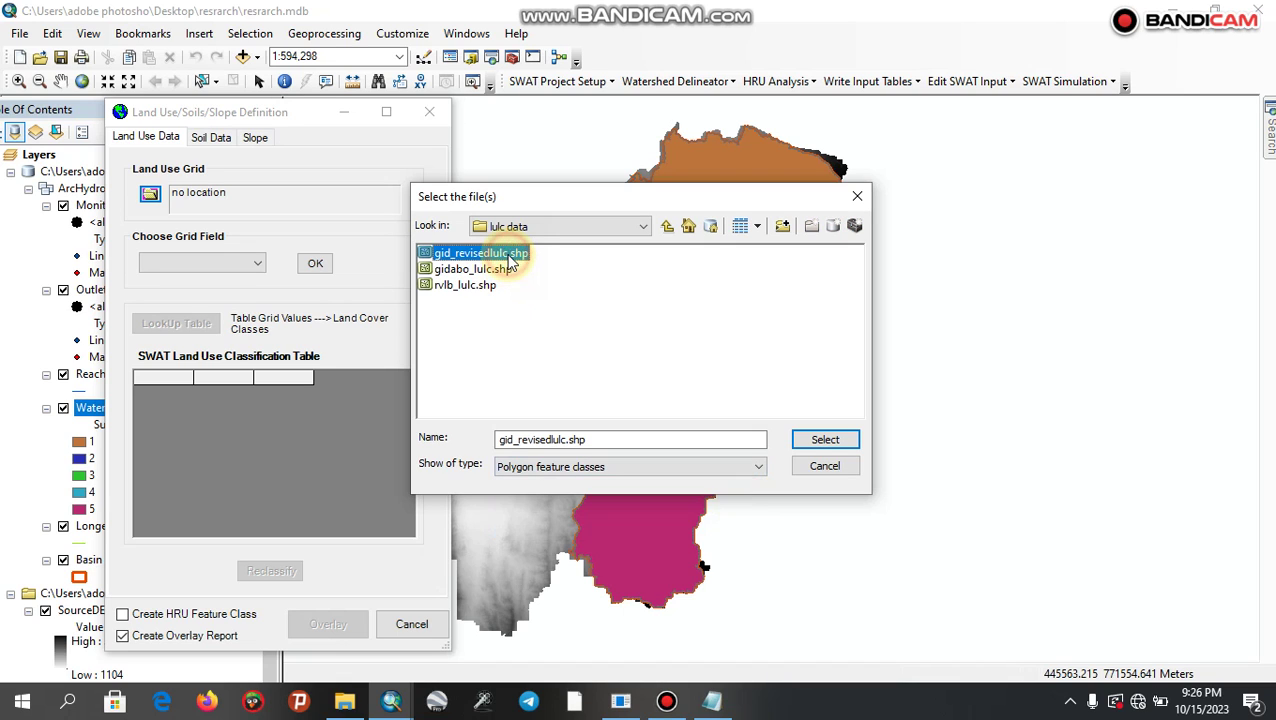
click(815, 441)
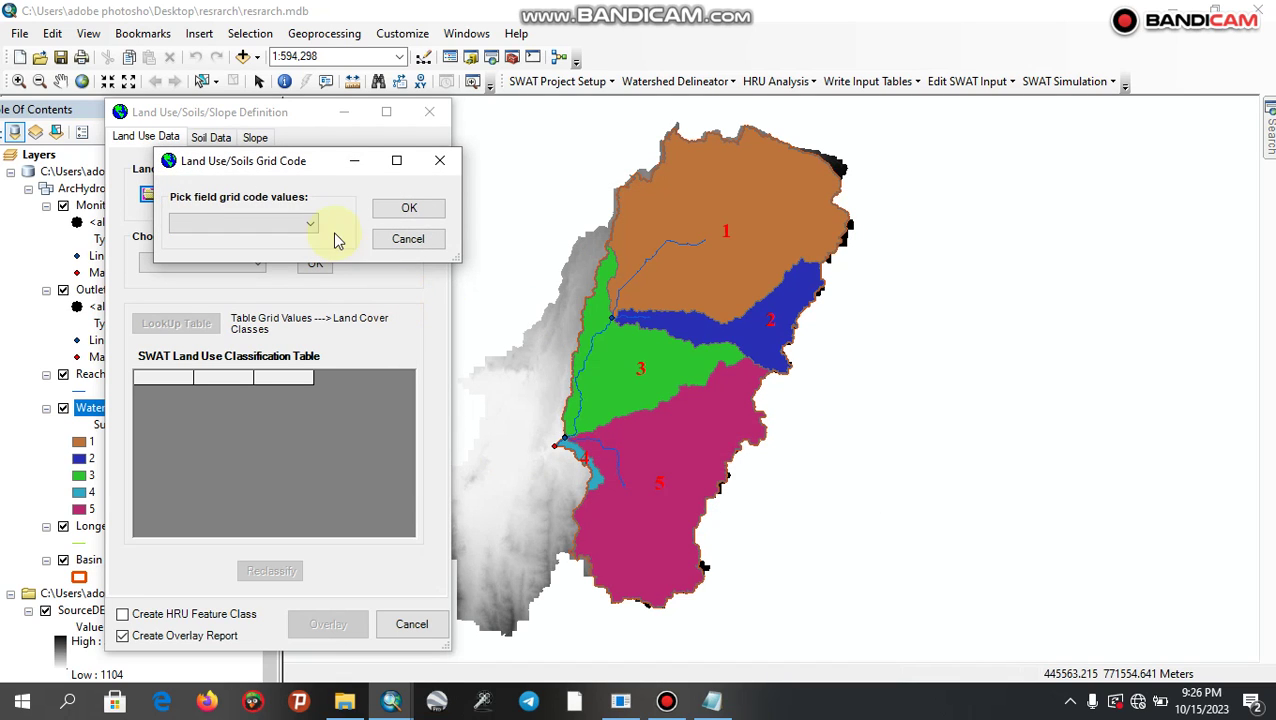
- Use the Cult field for the land use grid code values and clip the land use data to the watershed
click(311, 223)
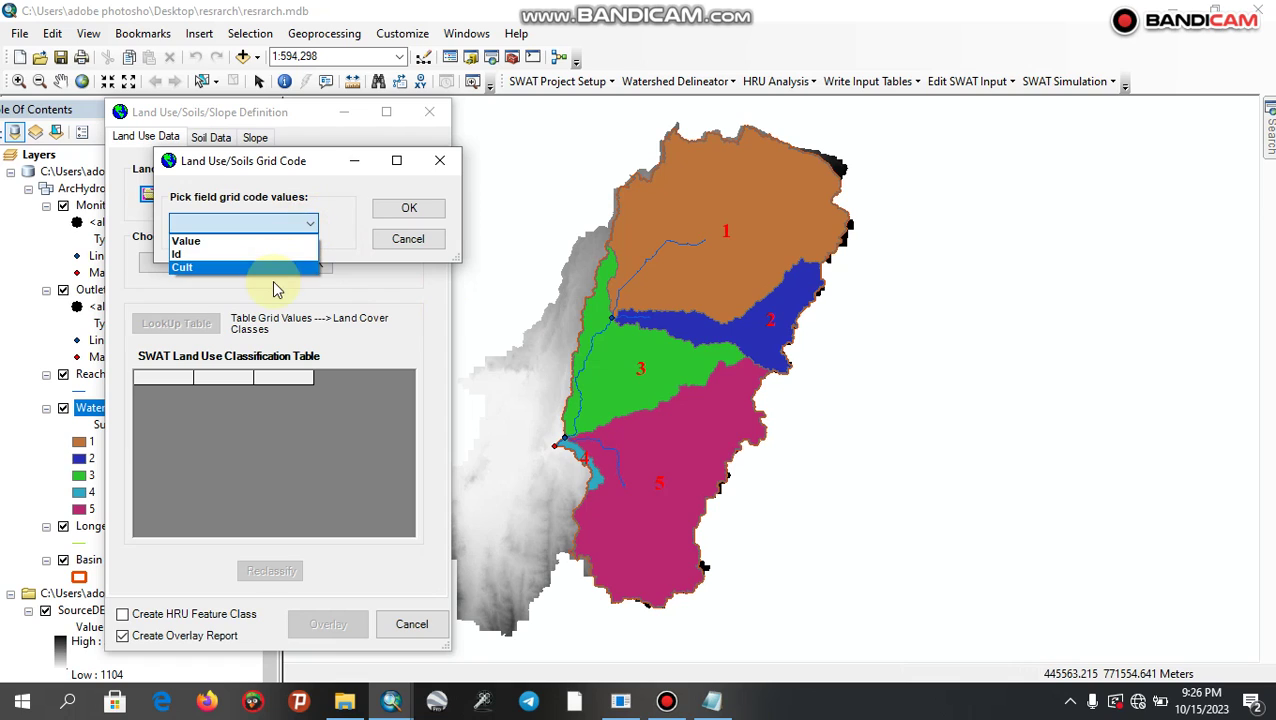
click(275, 285)
click(312, 224)
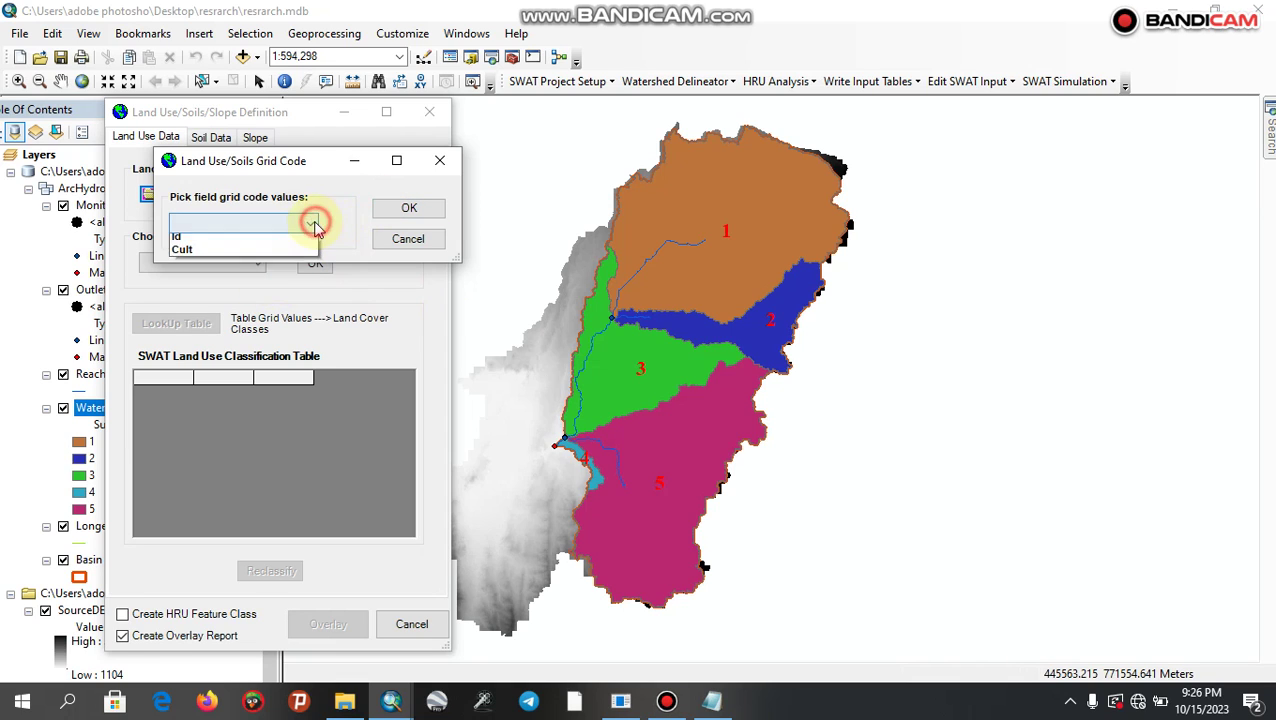
click(256, 275)
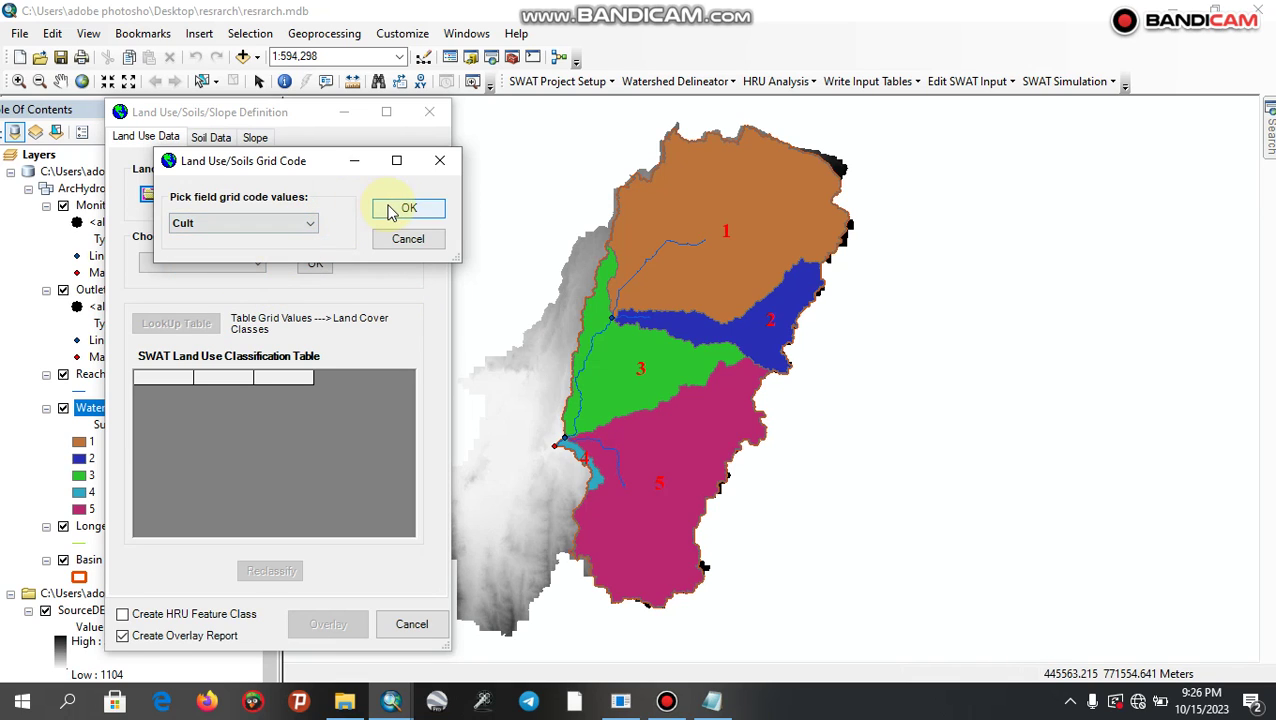
click(388, 206)
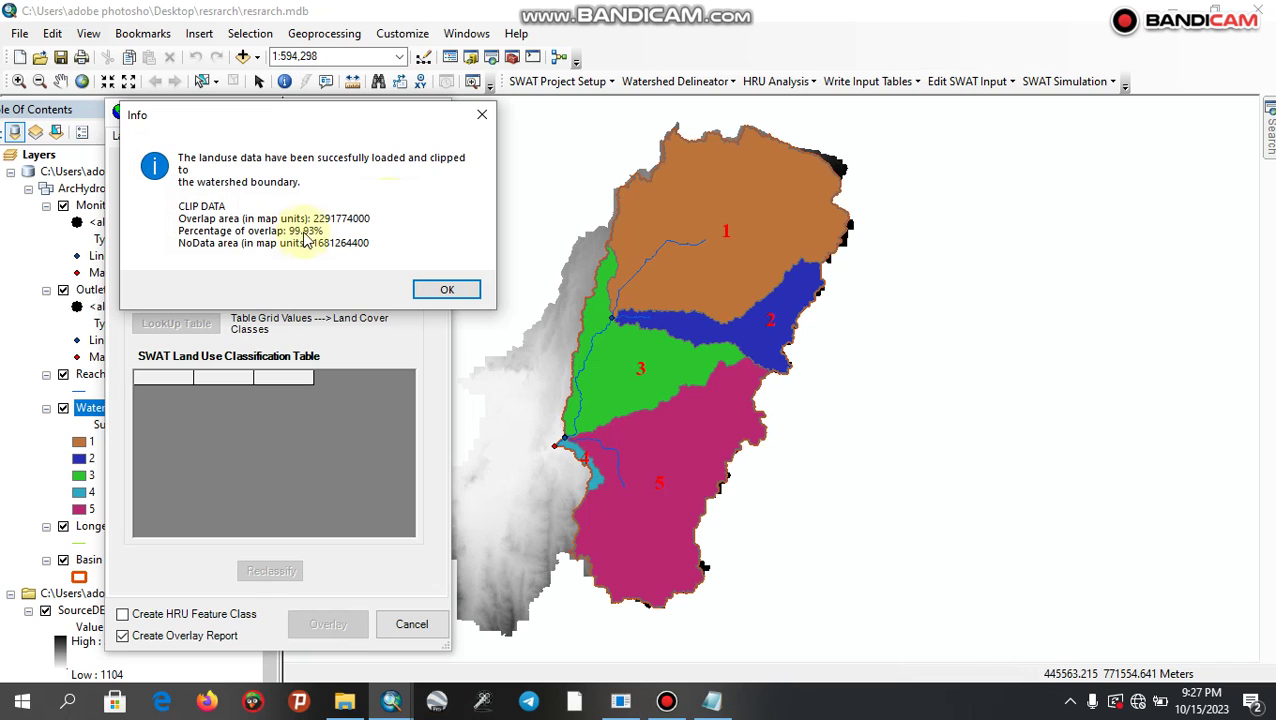
click(441, 289)
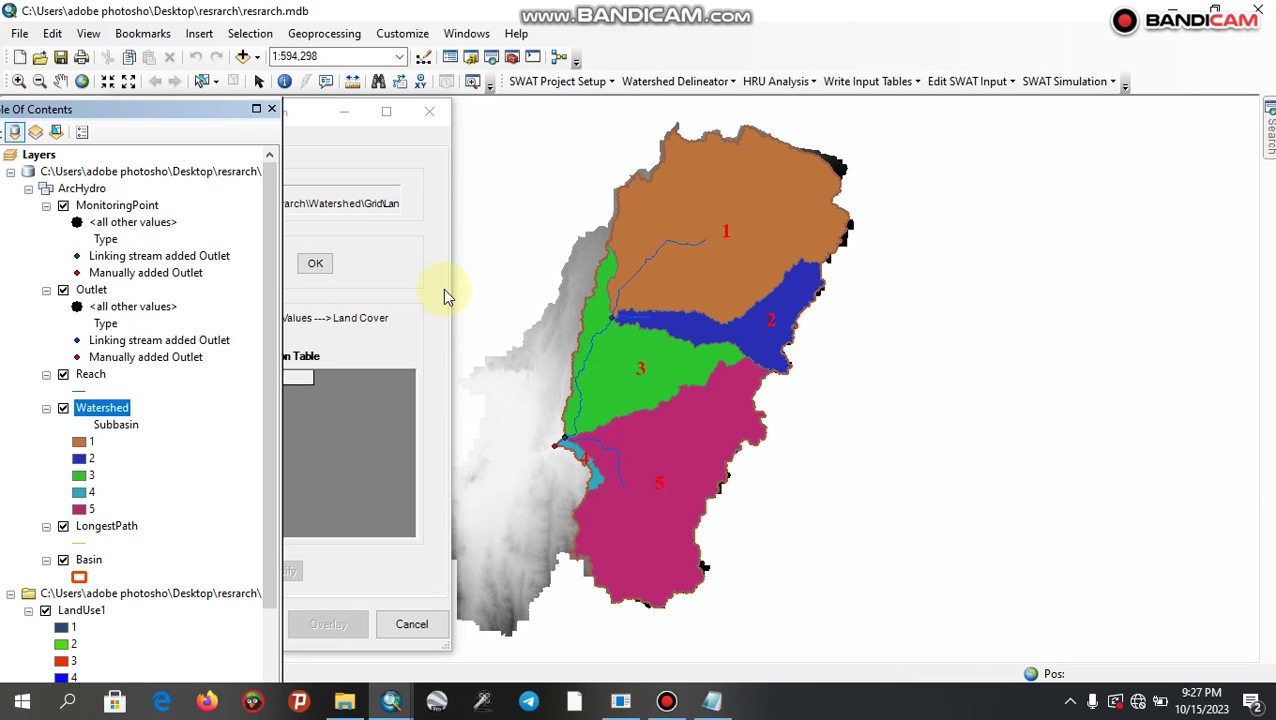
- Set VALUE as the land use grid field and fill the SWAT land use classification table from it
drag(313, 115, 510, 122)
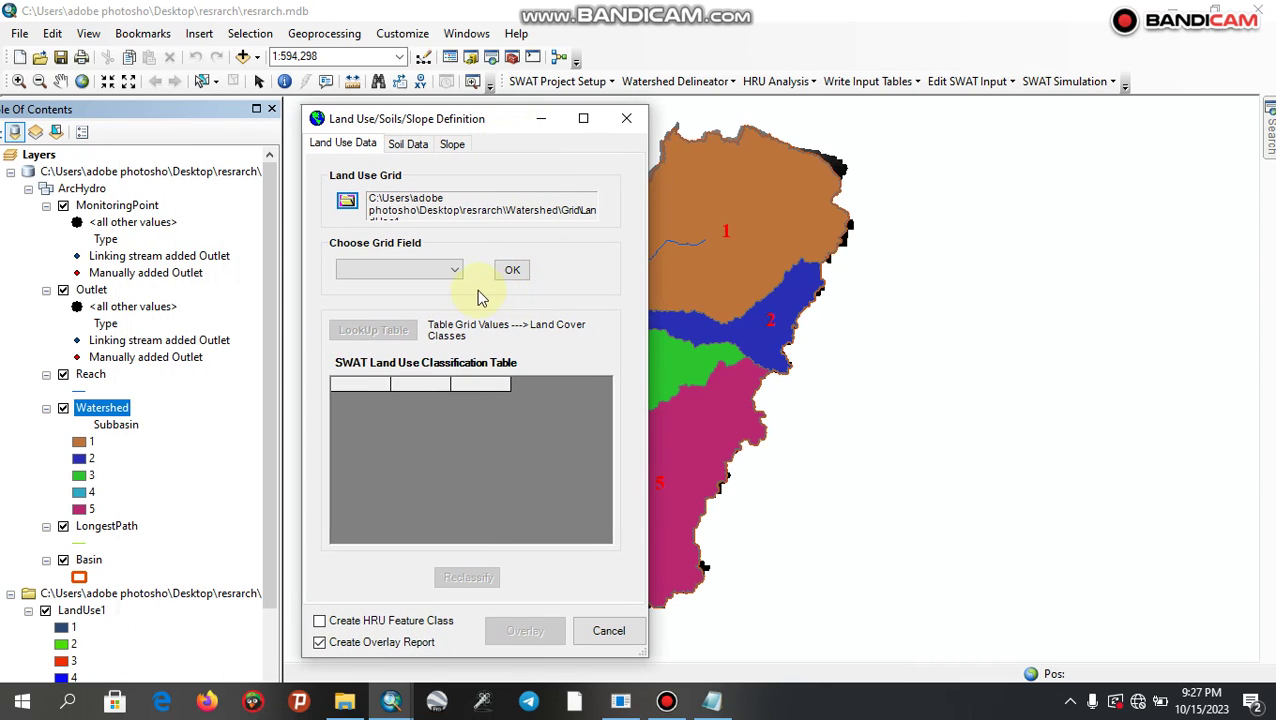
click(455, 272)
click(430, 292)
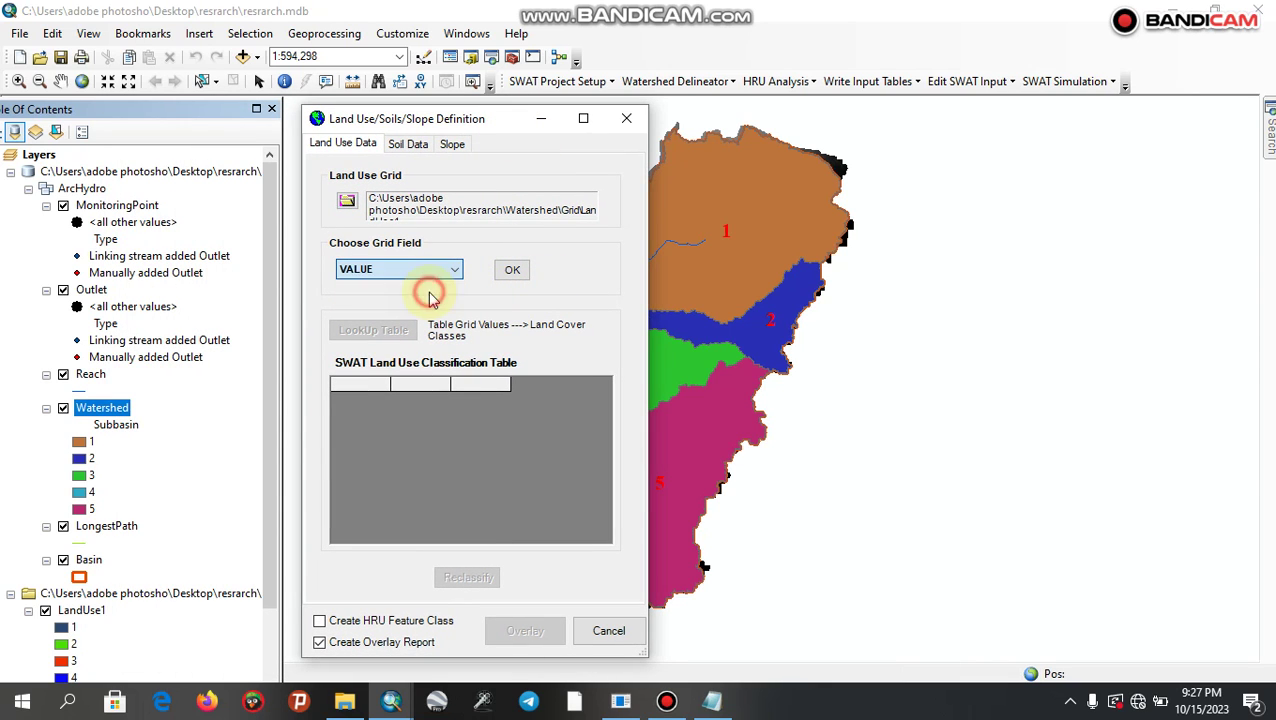
click(511, 270)
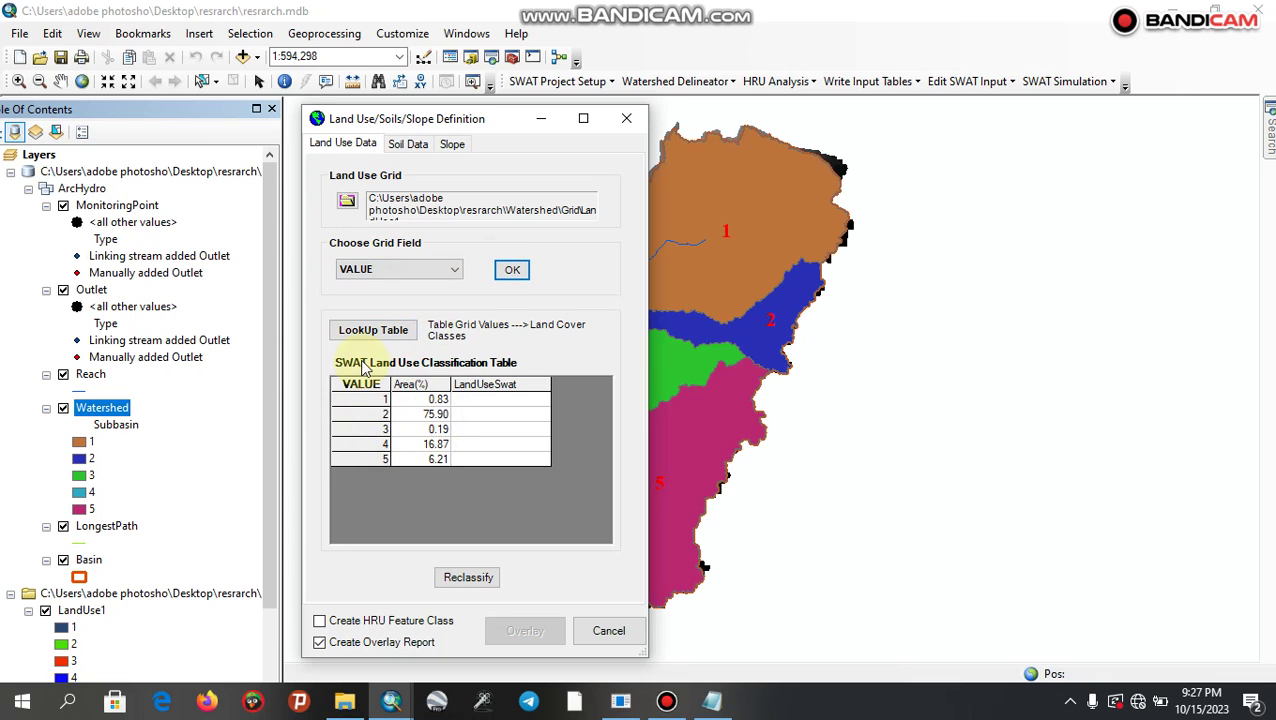
- Assign the SWAT land use classes from the user table lulc_lookup table.txt and reclassify the land use
click(373, 330)
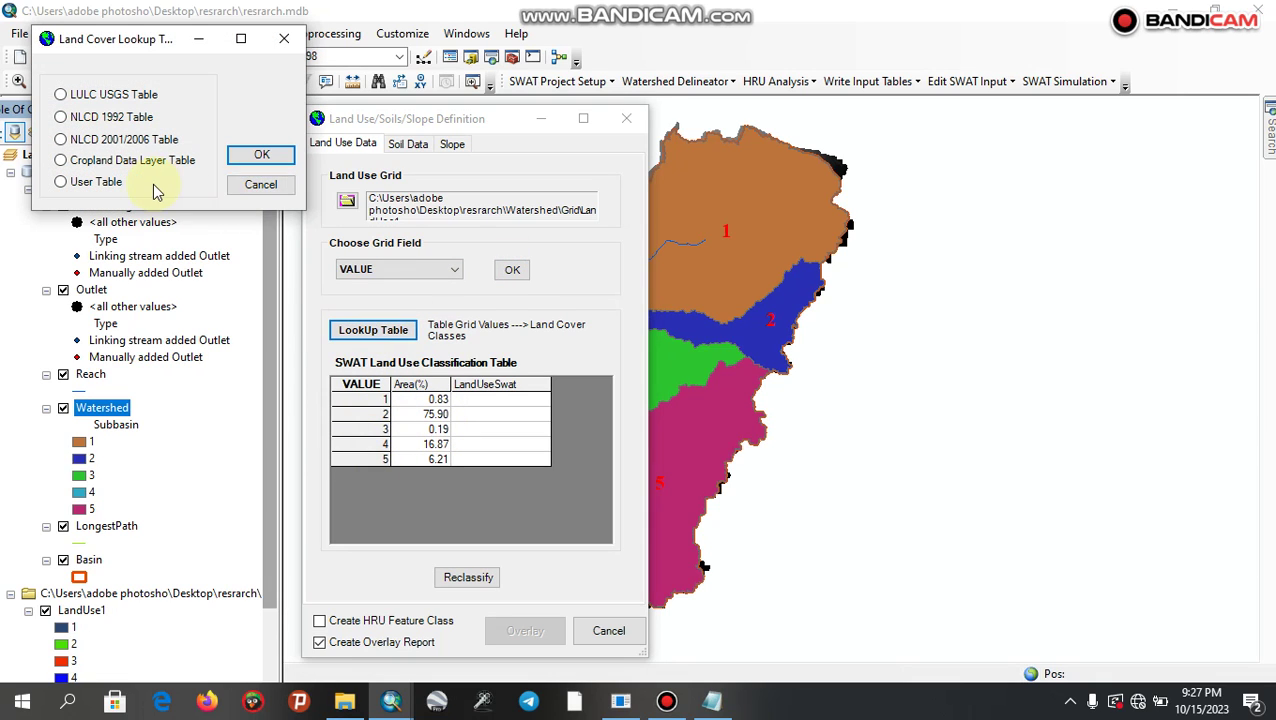
click(61, 182)
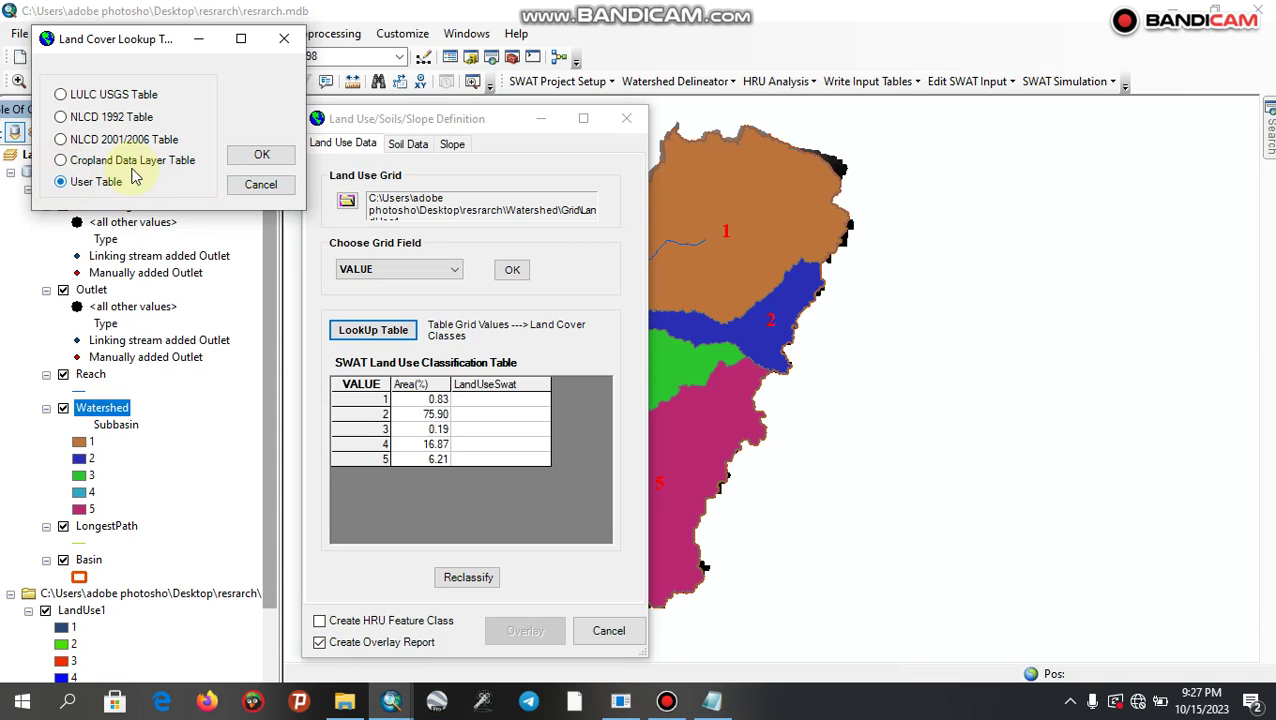
click(236, 153)
click(465, 253)
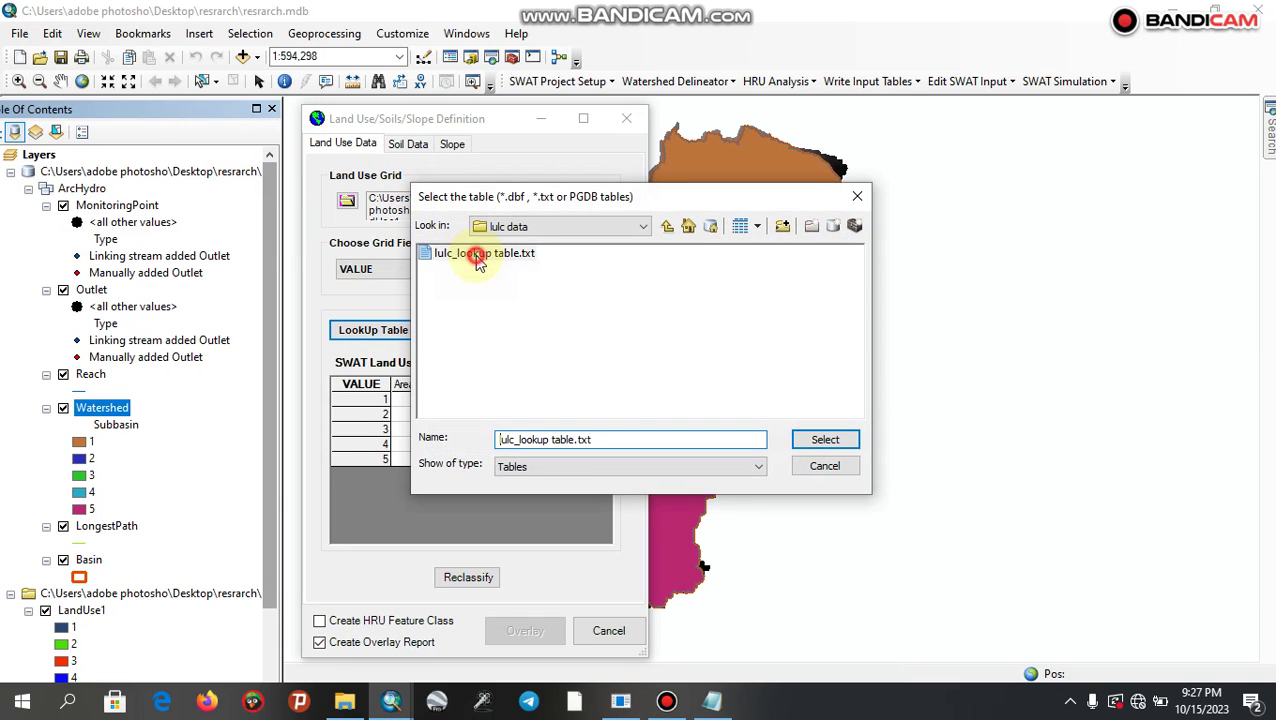
click(818, 437)
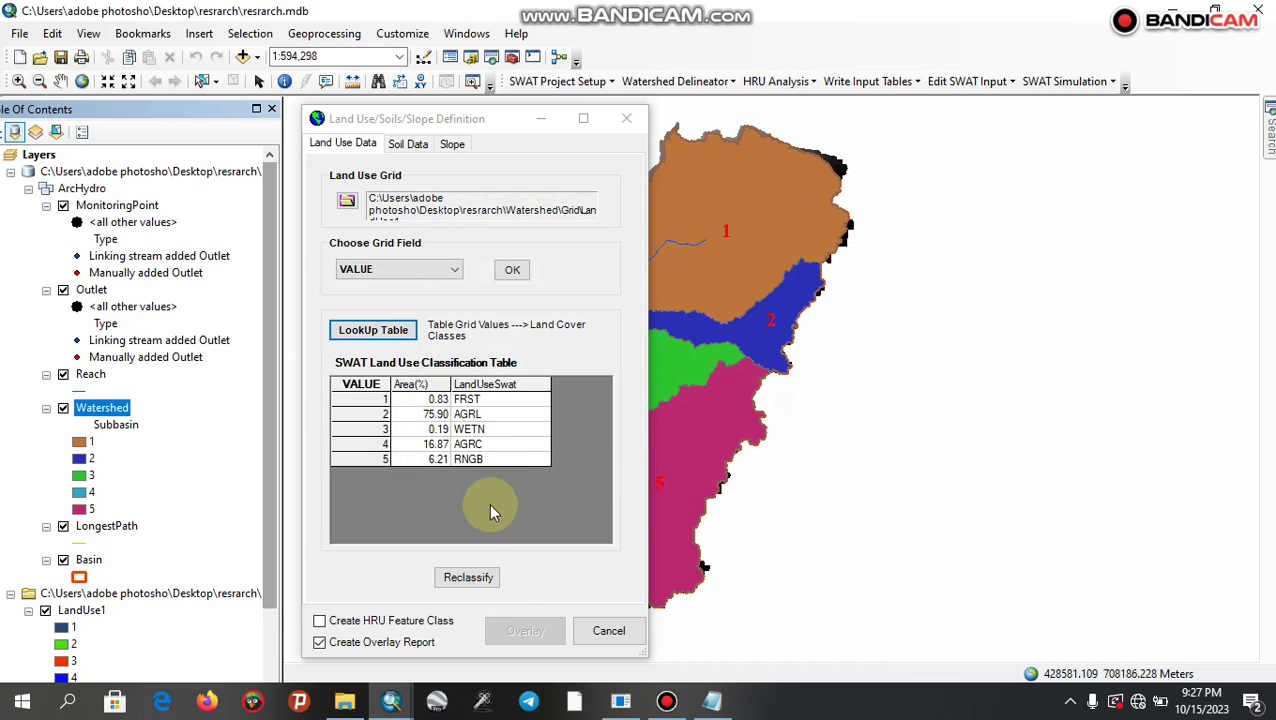
click(458, 577)
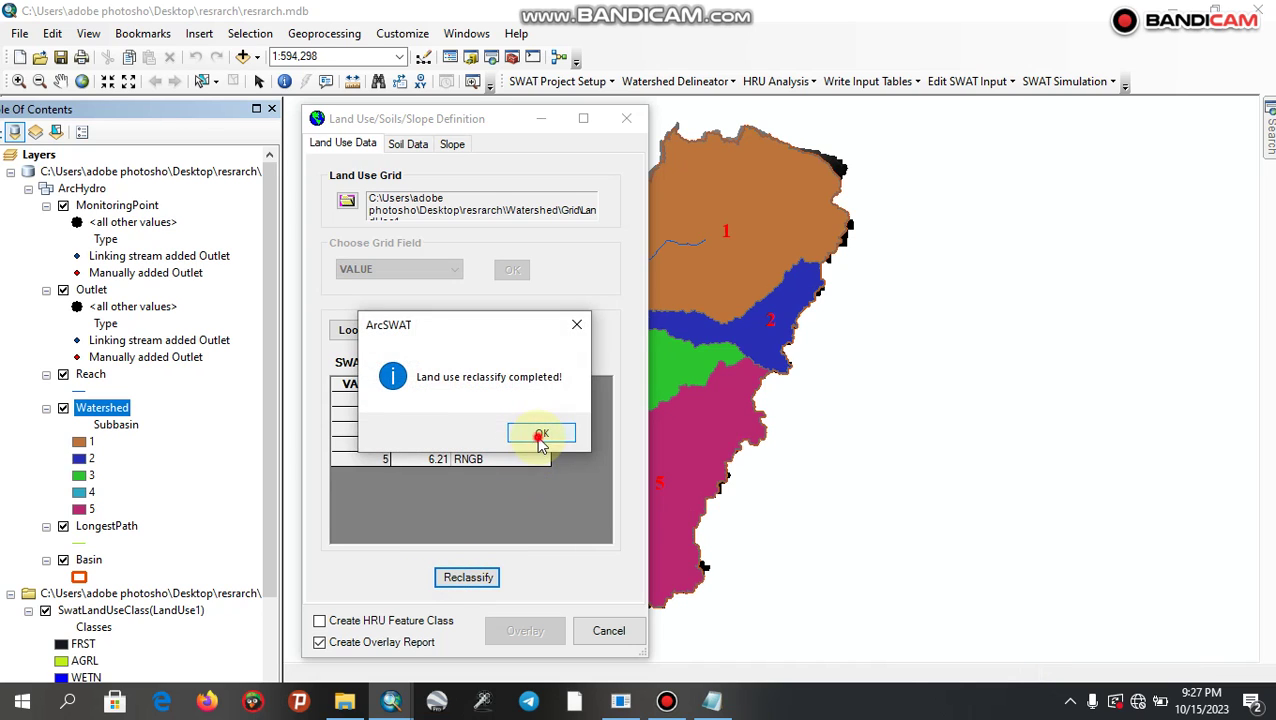
click(534, 434)
- Start the soil data definition, choosing to load the soils dataset from disk and confirming that it is projected
click(405, 146)
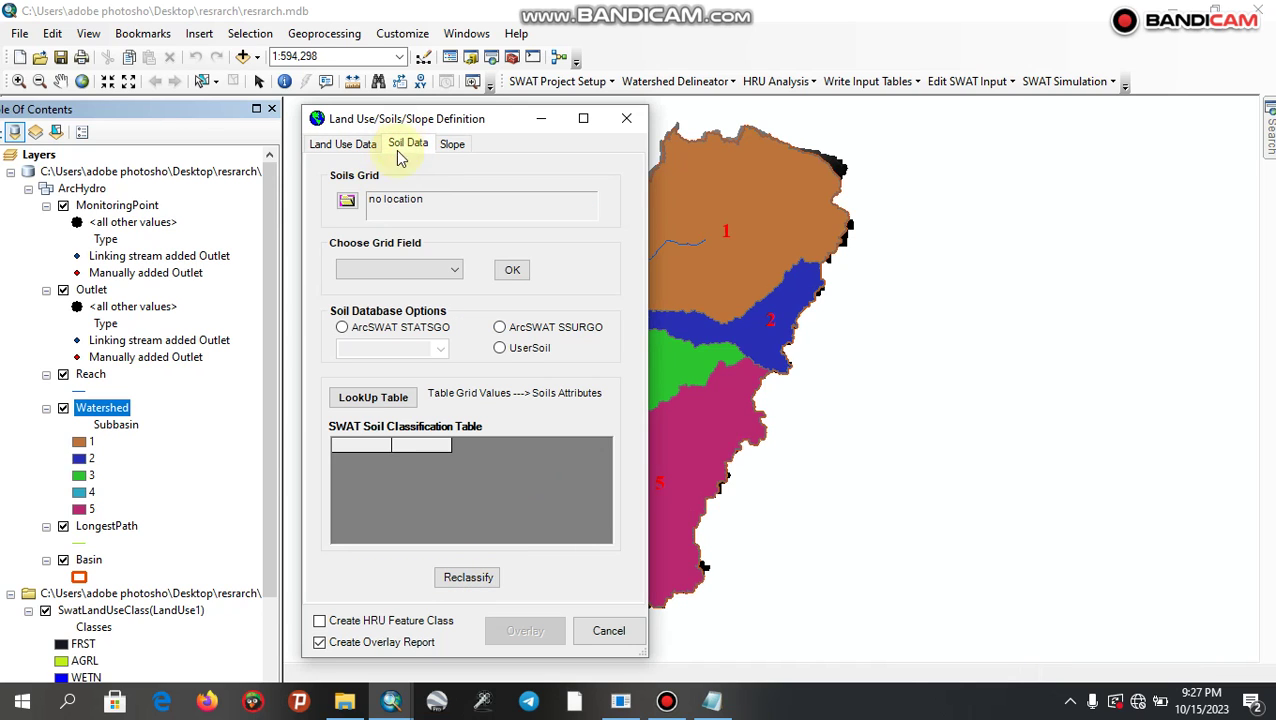
click(347, 202)
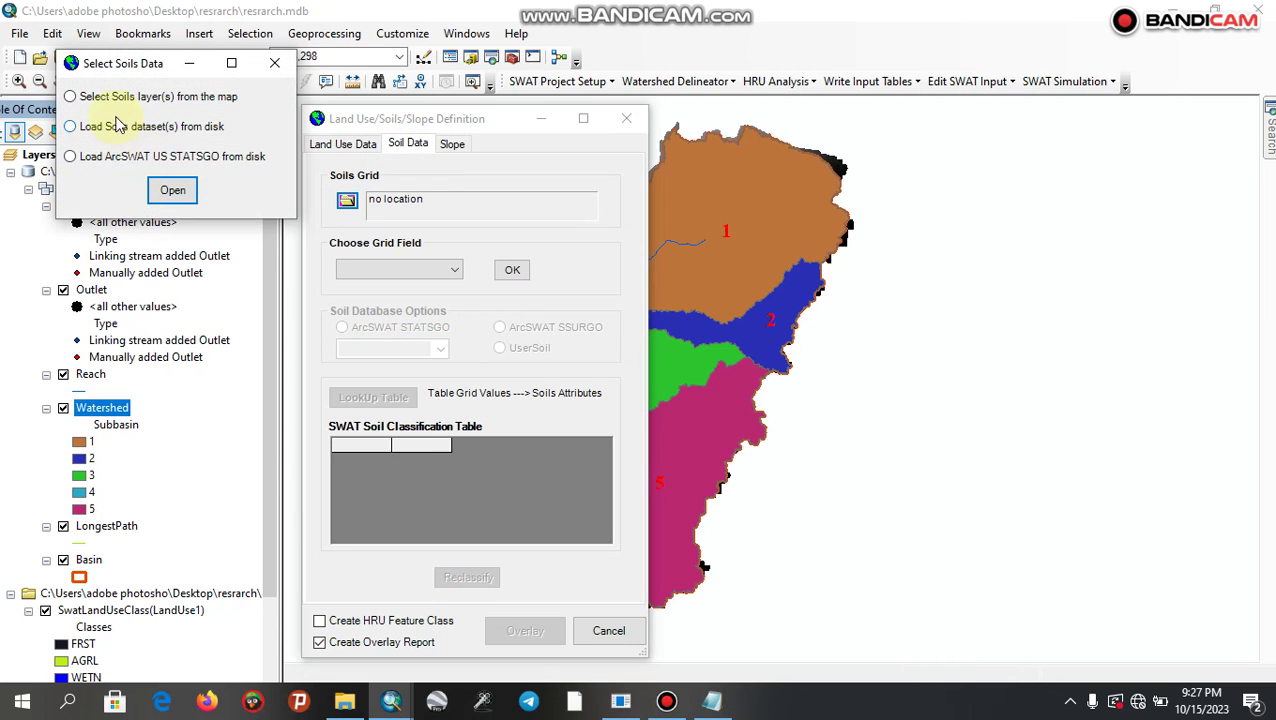
click(70, 127)
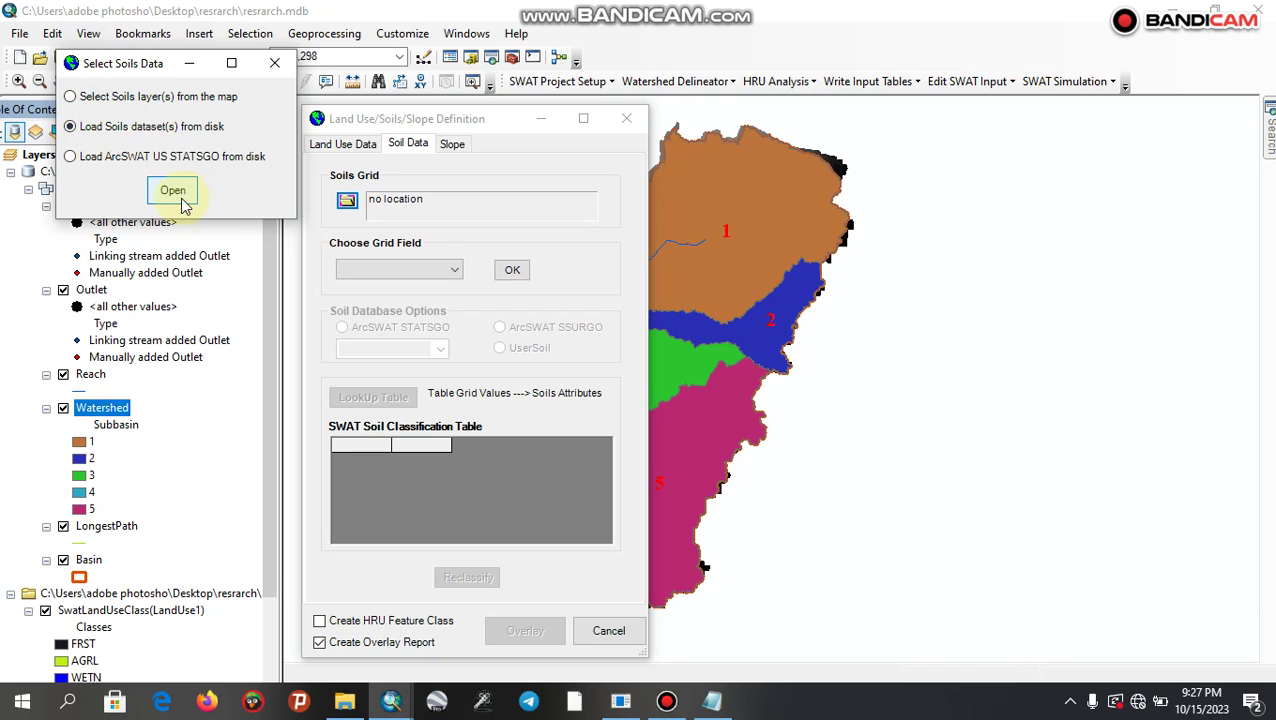
click(175, 191)
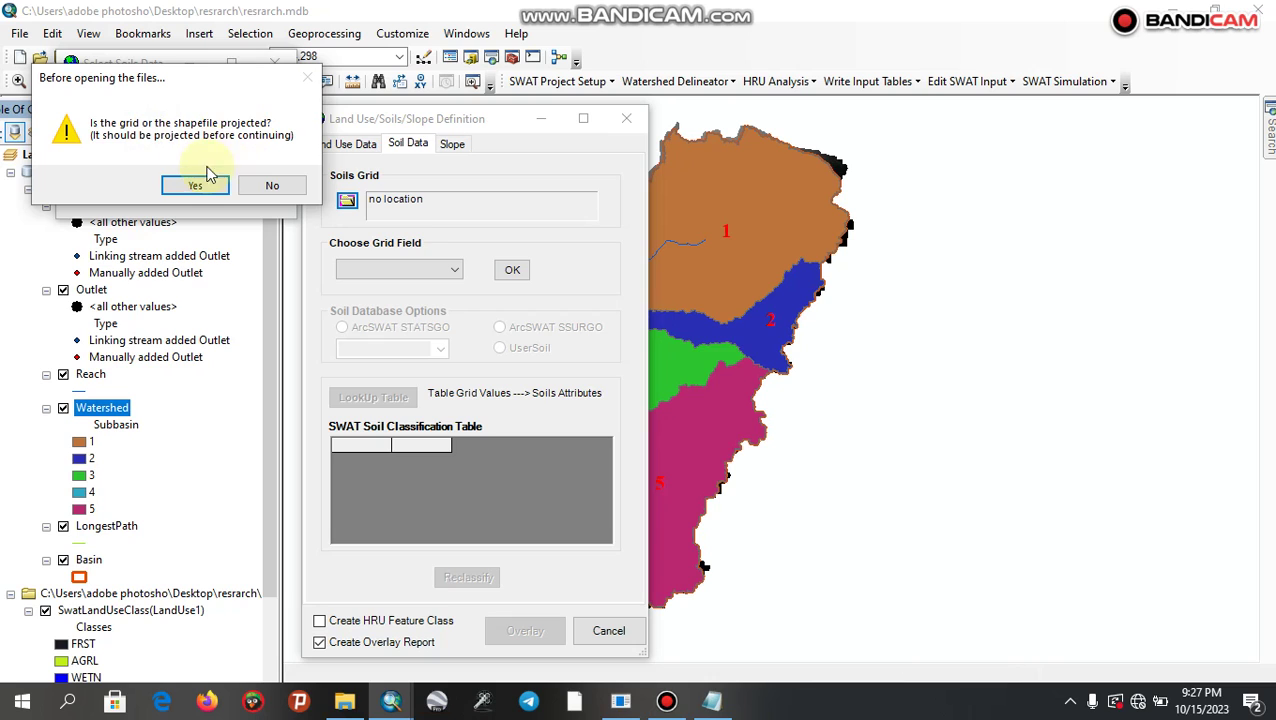
click(188, 185)
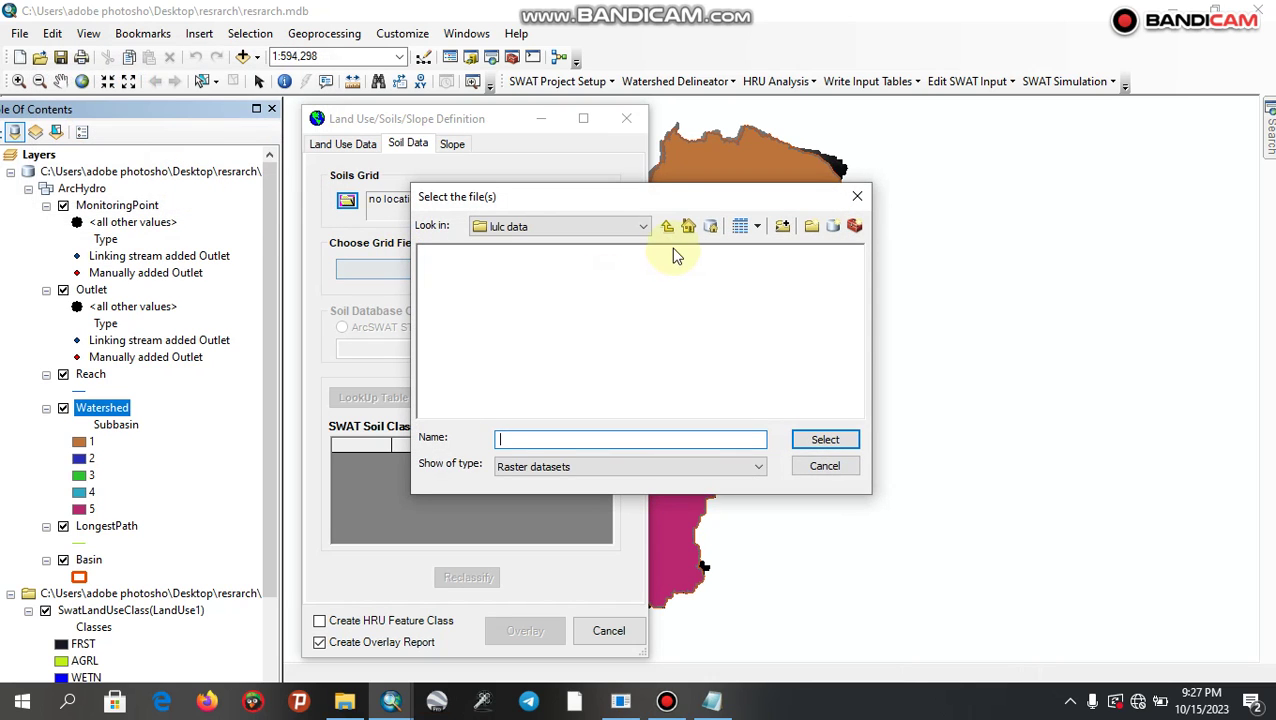
- Load the polygon feature class gidabo_revisedsoil.shp from the resrarch project's Model Input data, soil data folder as the soils dataset
click(670, 228)
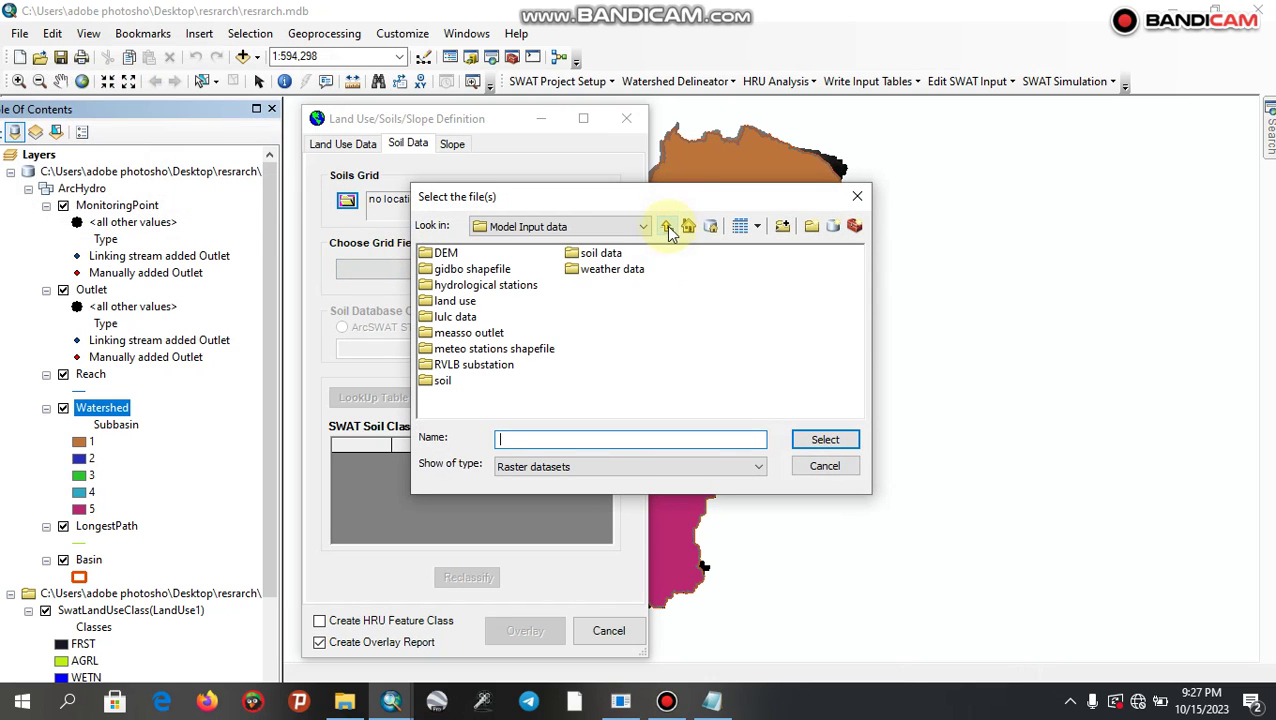
click(644, 227)
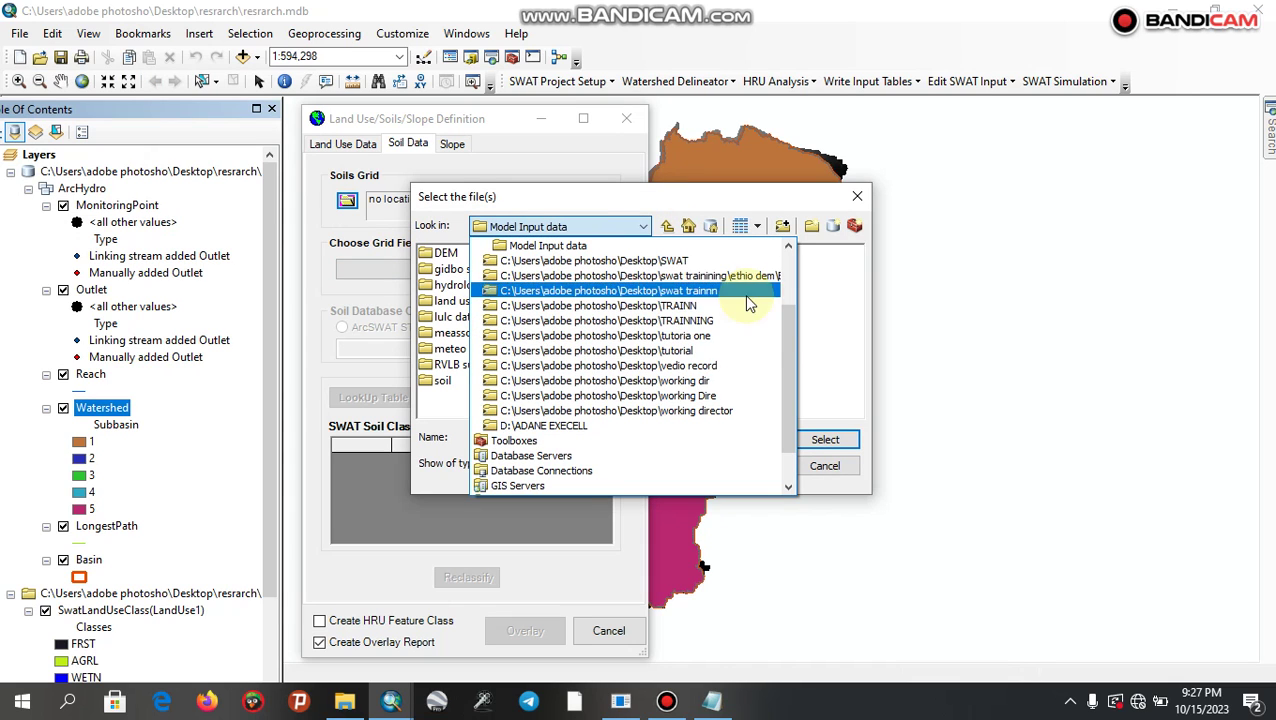
drag(787, 331, 788, 295)
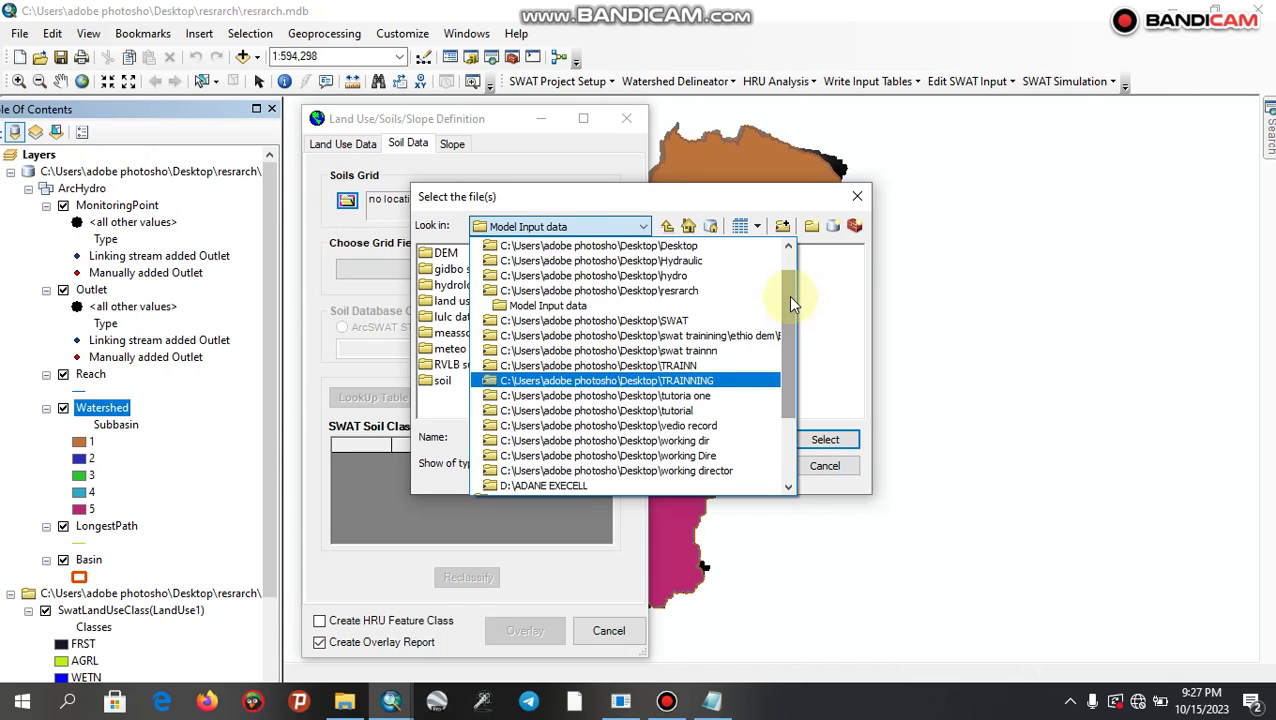
click(705, 290)
double_click(490, 254)
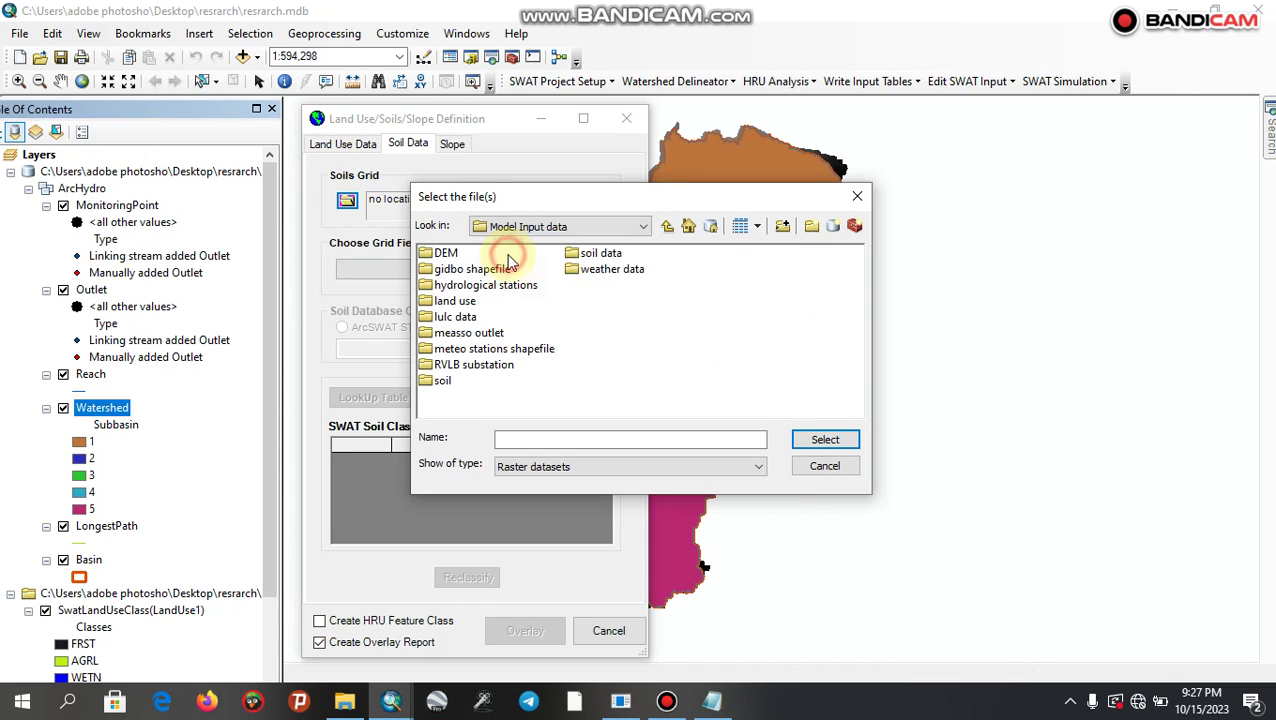
double_click(604, 255)
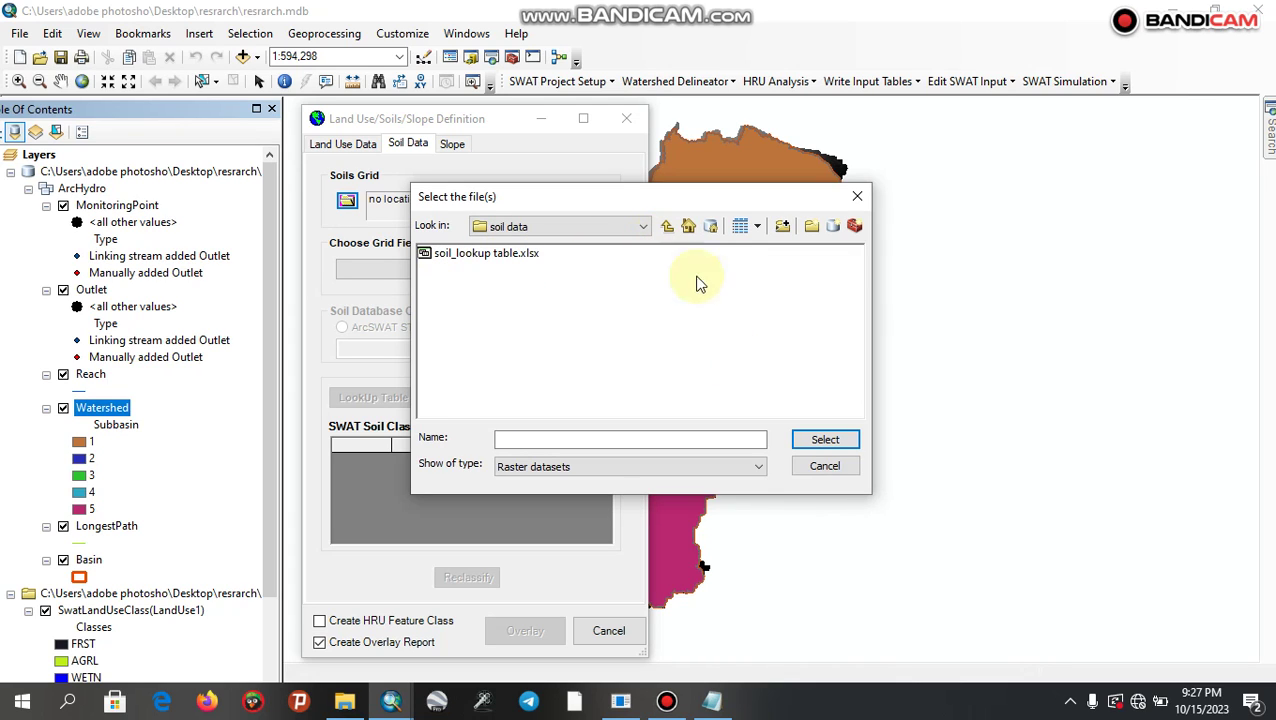
click(760, 470)
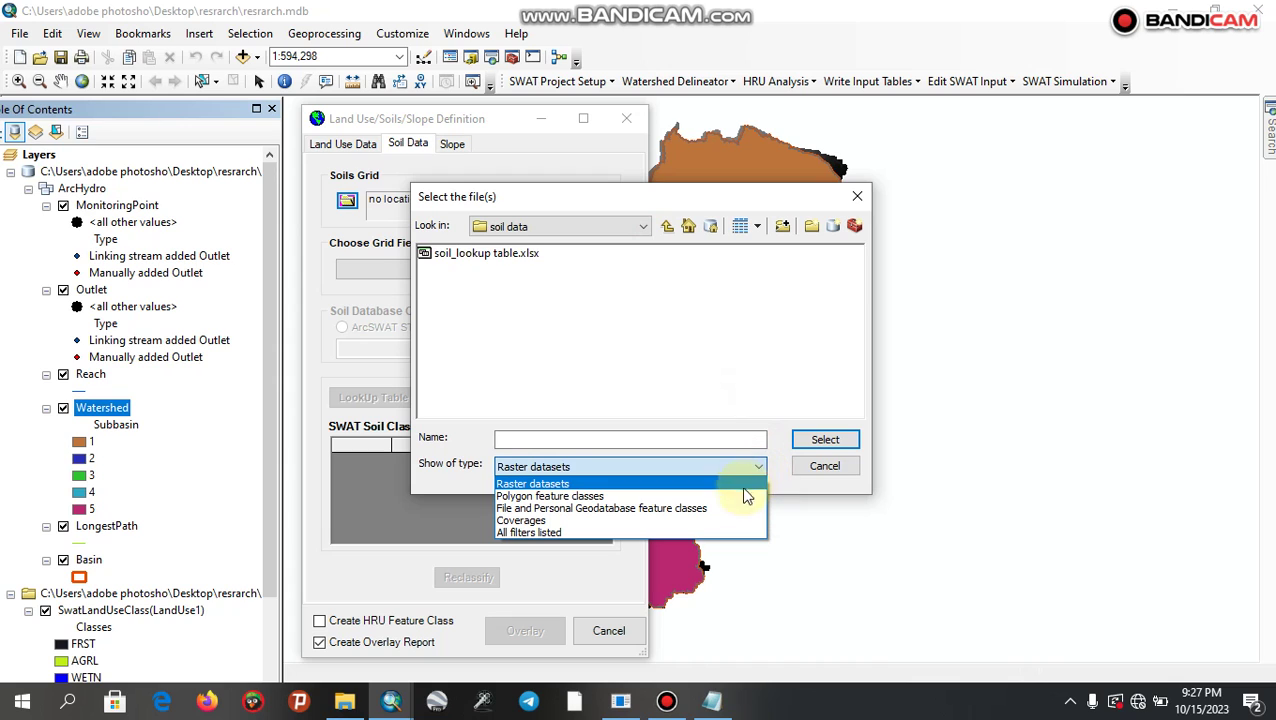
click(735, 497)
click(526, 256)
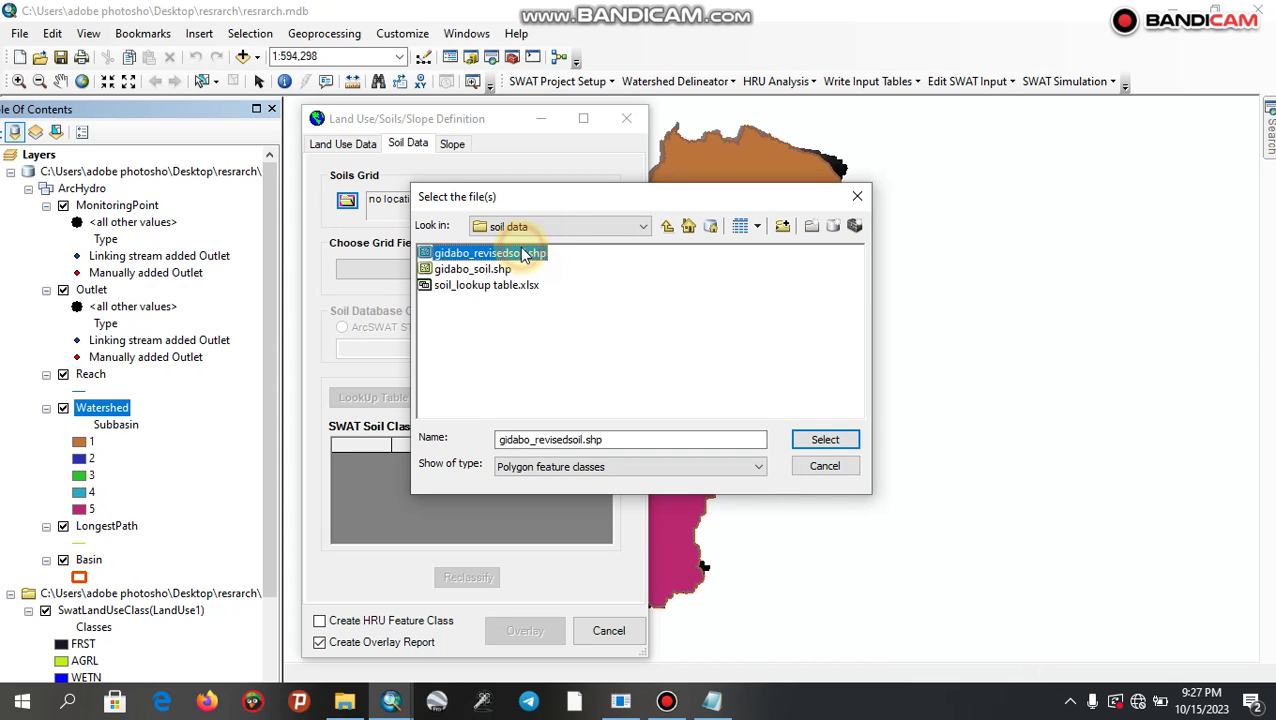
click(822, 439)
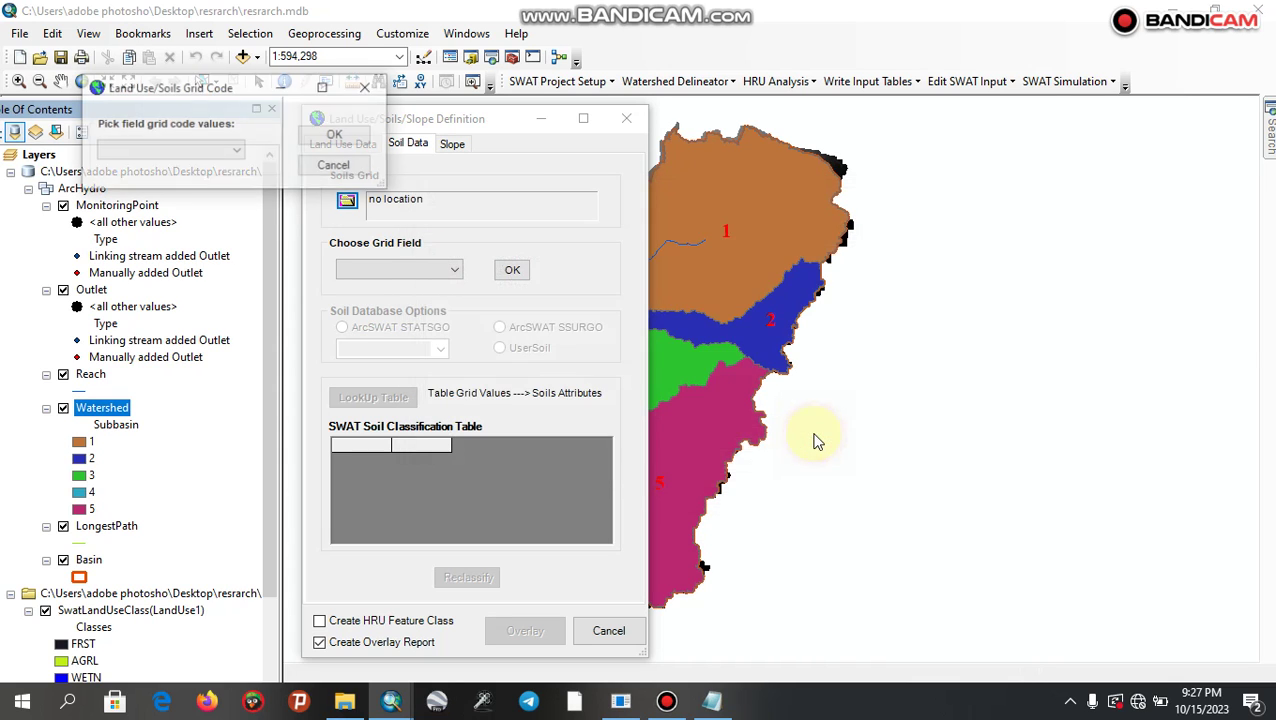
- Use the Major_Soil field for the soils grid code values and clip the soils data to the watershed
click(237, 151)
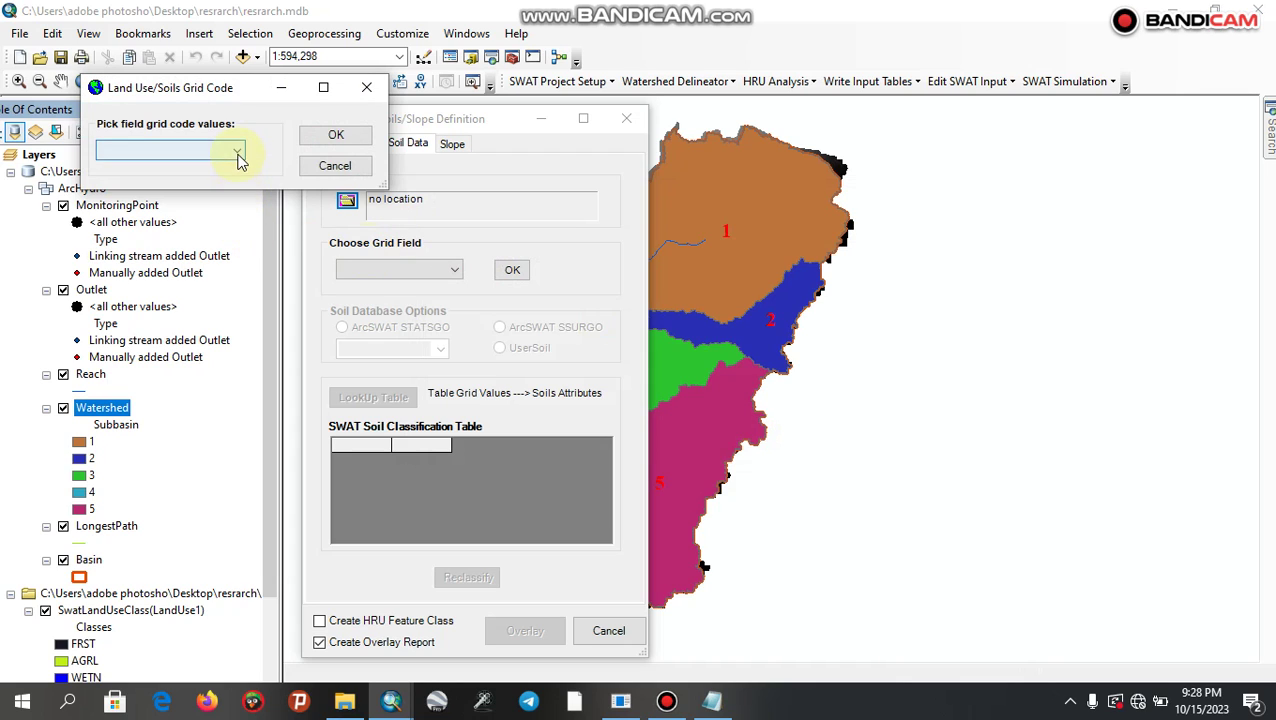
click(174, 224)
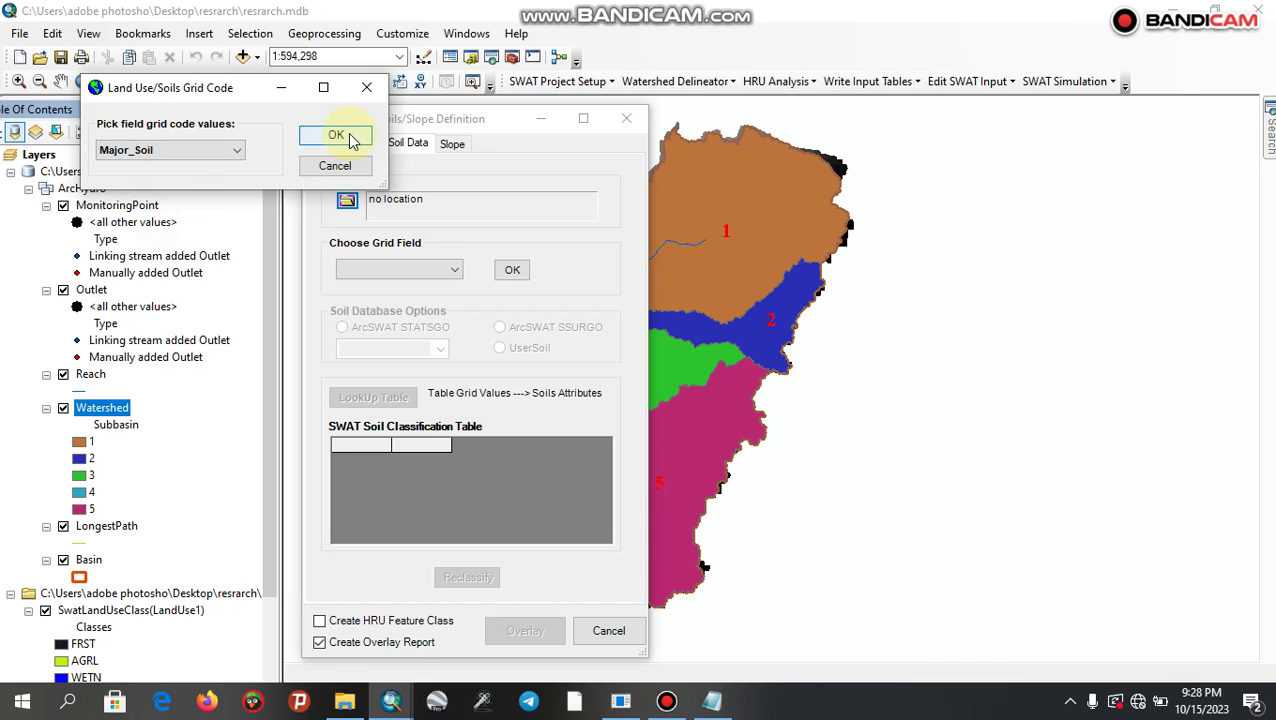
click(349, 138)
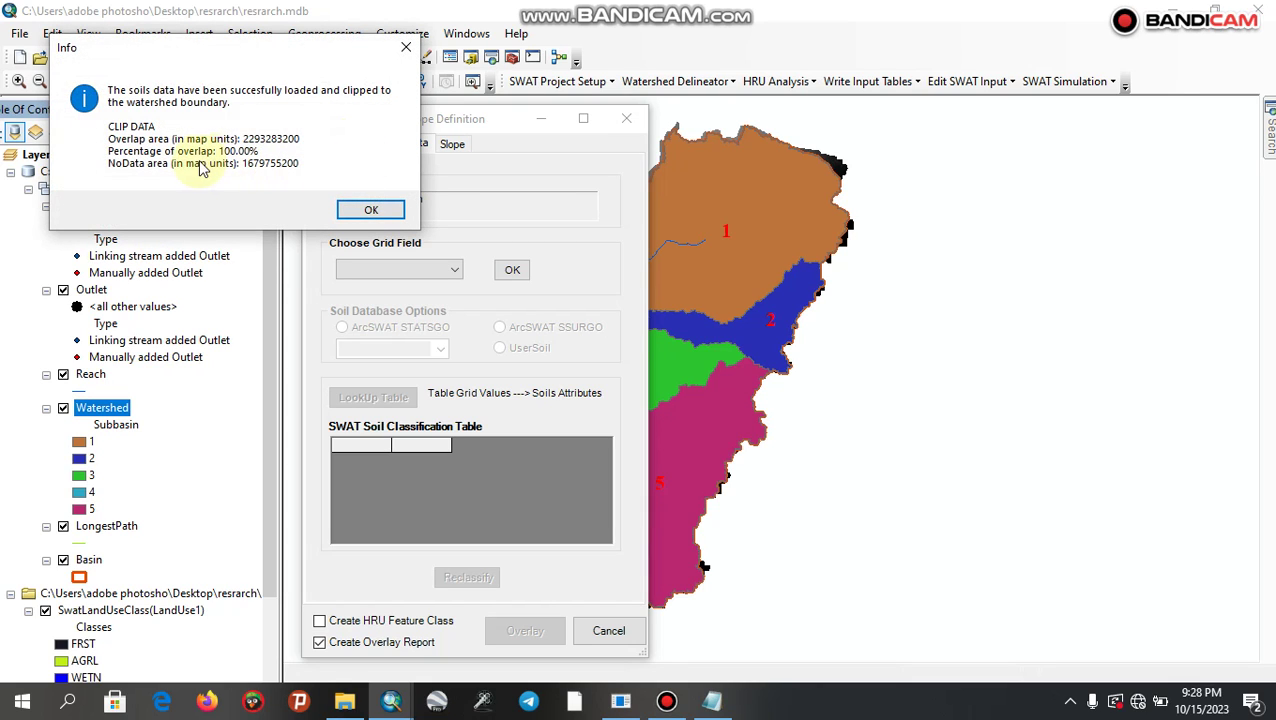
click(370, 213)
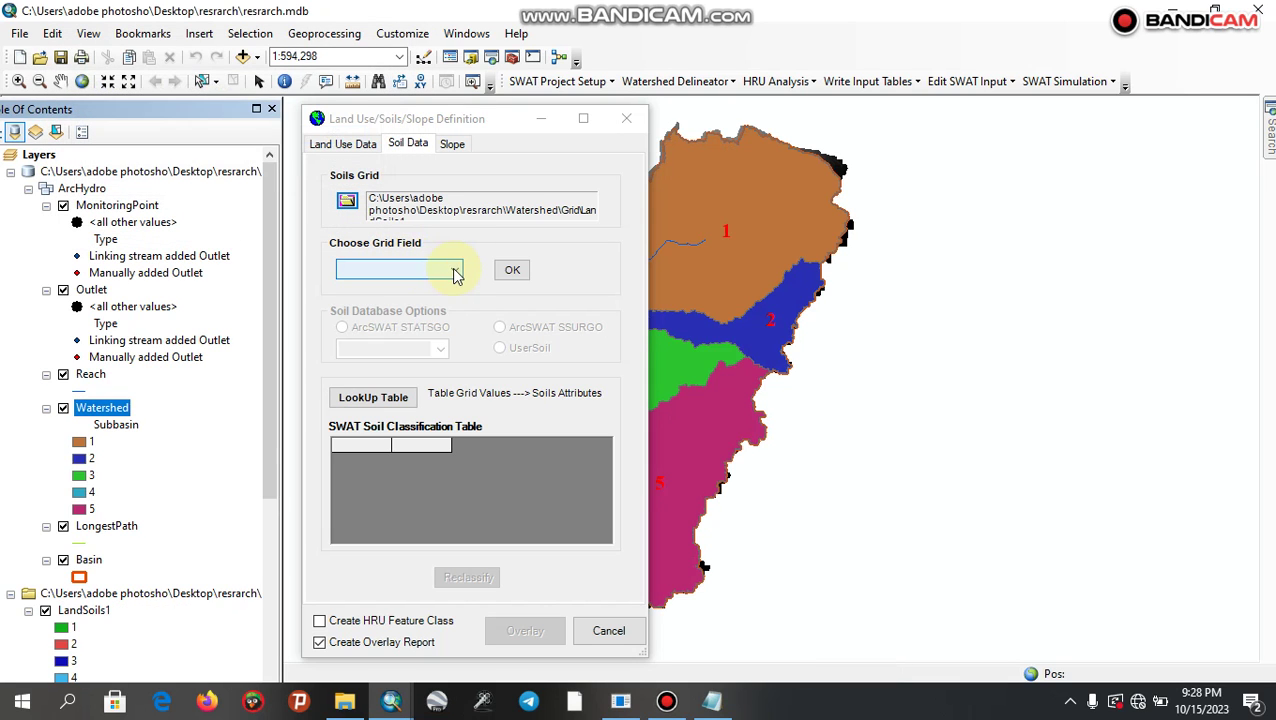
- Set VALUE as the soils grid field and fill the SWAT soil classification table from it
click(455, 275)
click(430, 287)
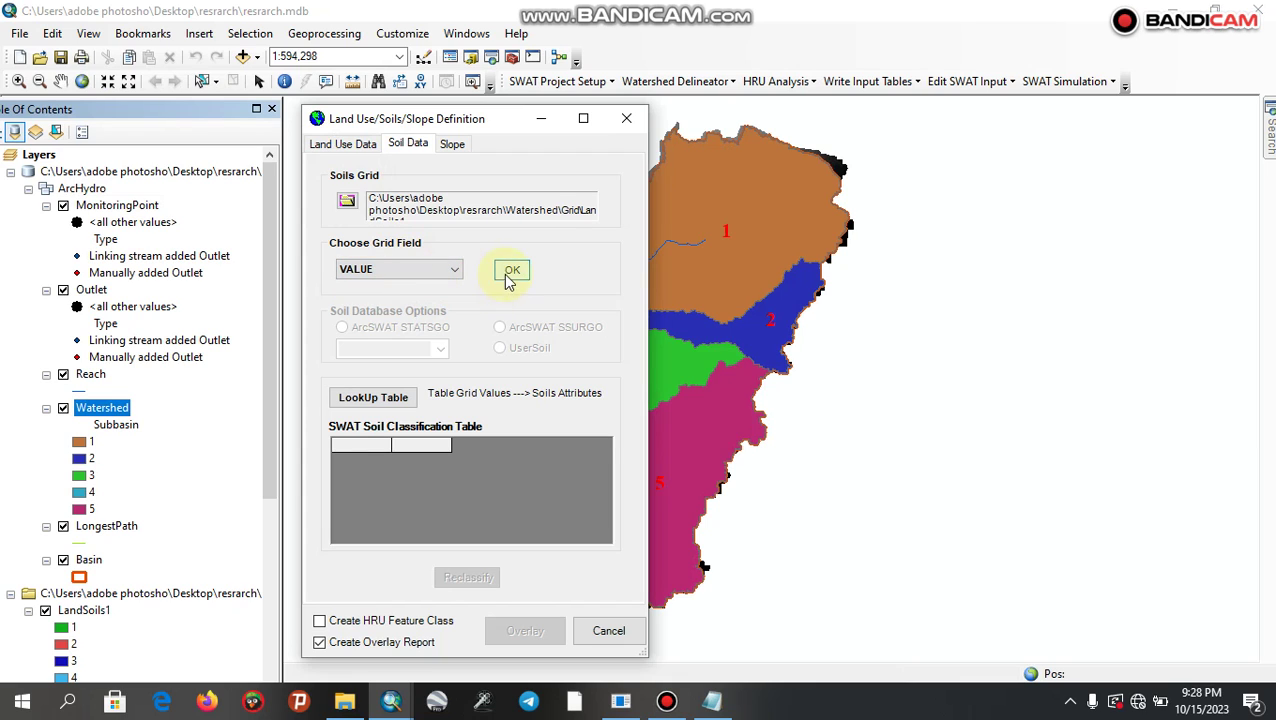
click(510, 271)
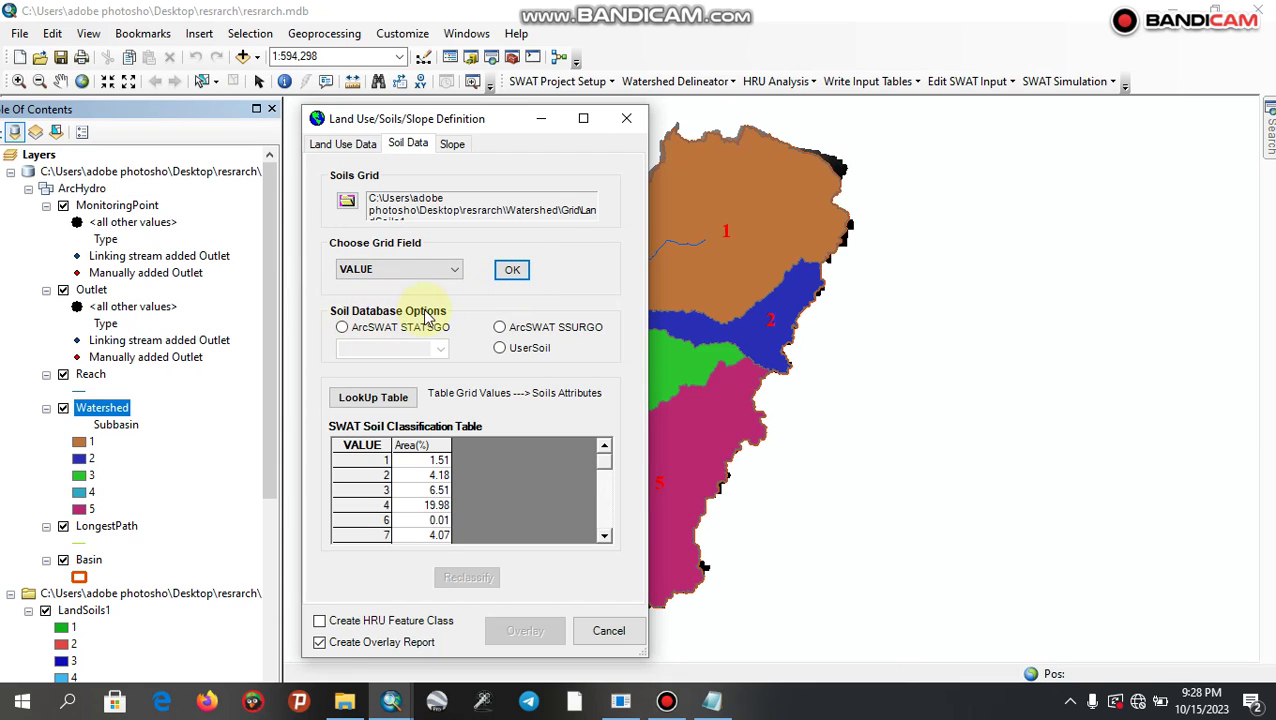
- Use the UserSoil database, assign the soil names from soil lookup table.txt, and reclassify the soils
click(501, 350)
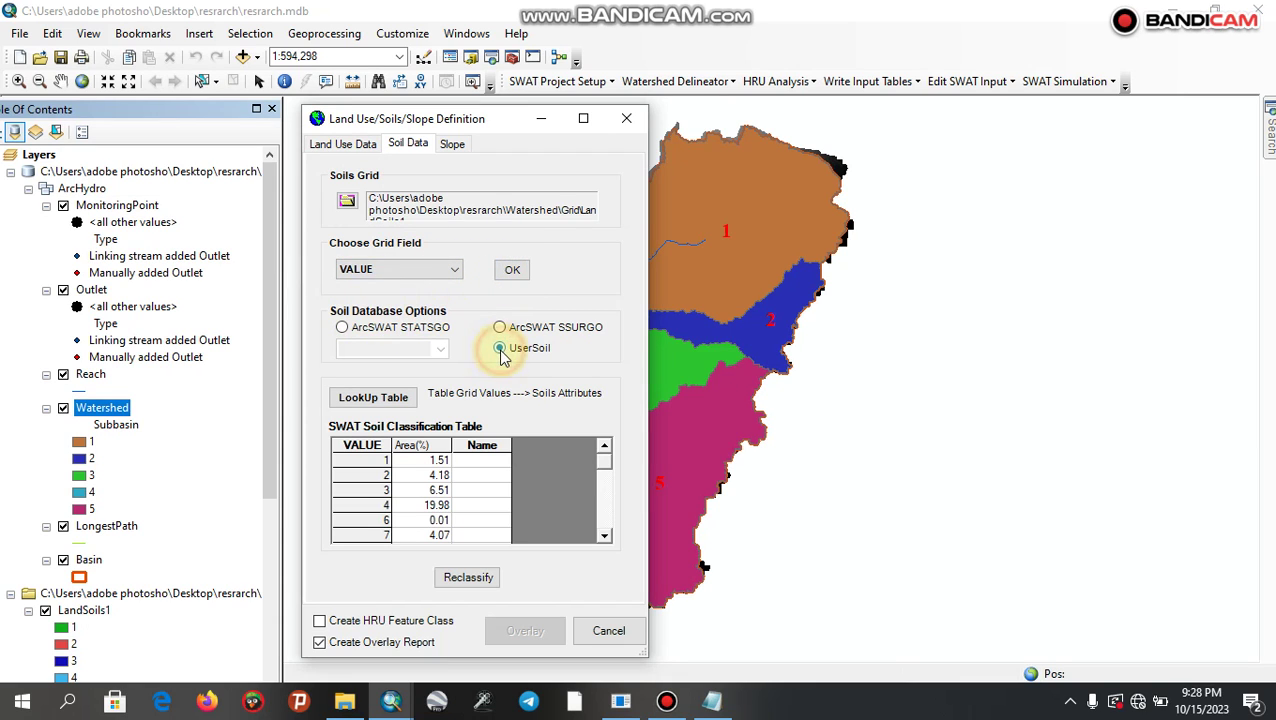
click(368, 398)
click(496, 272)
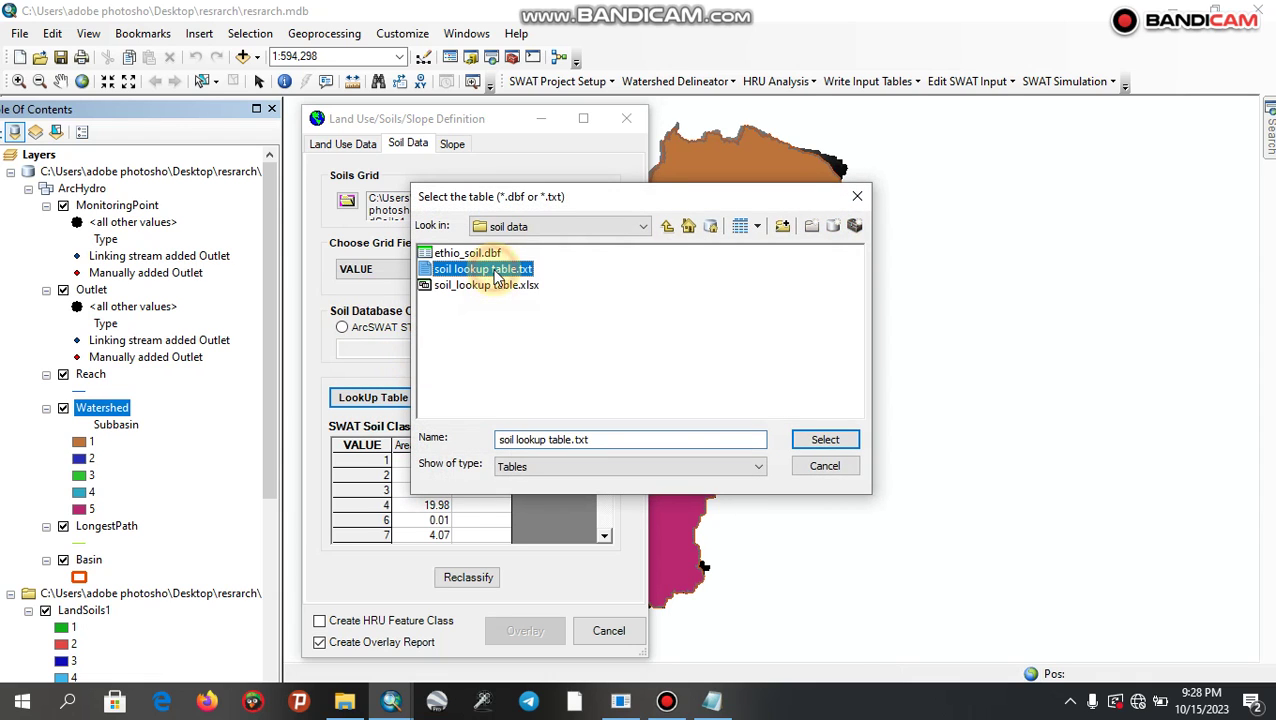
click(820, 439)
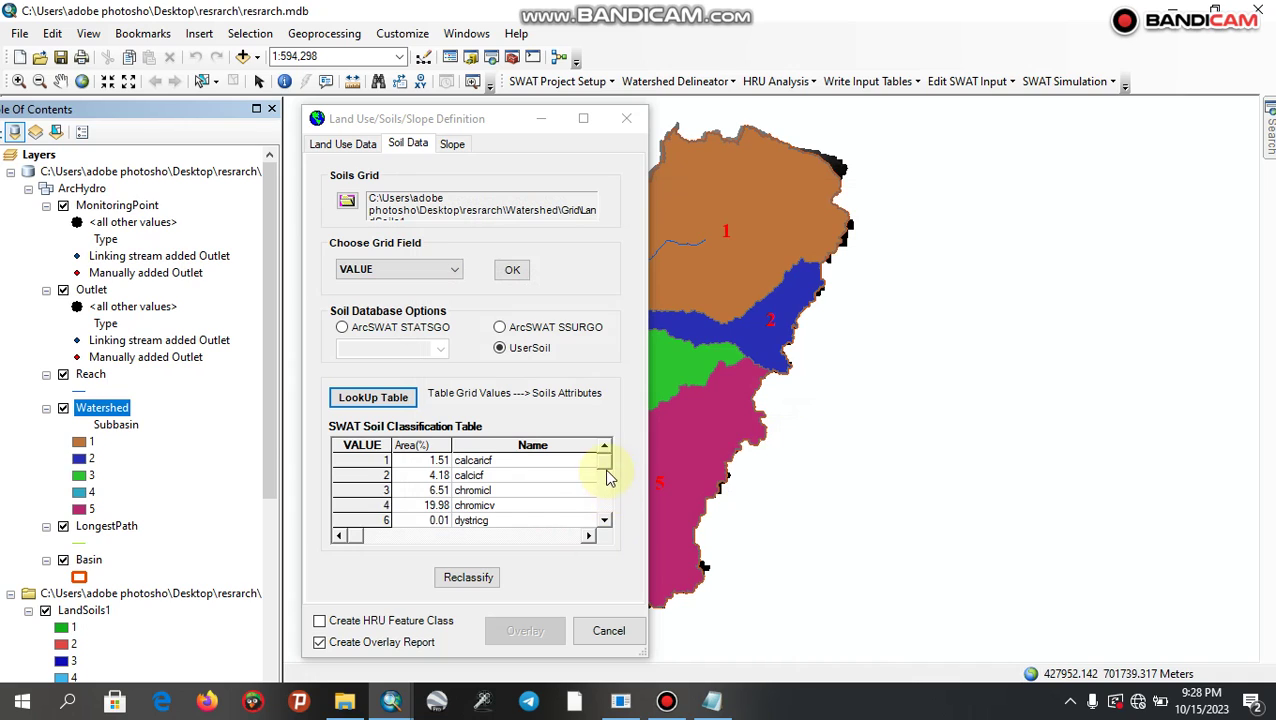
drag(607, 472, 605, 518)
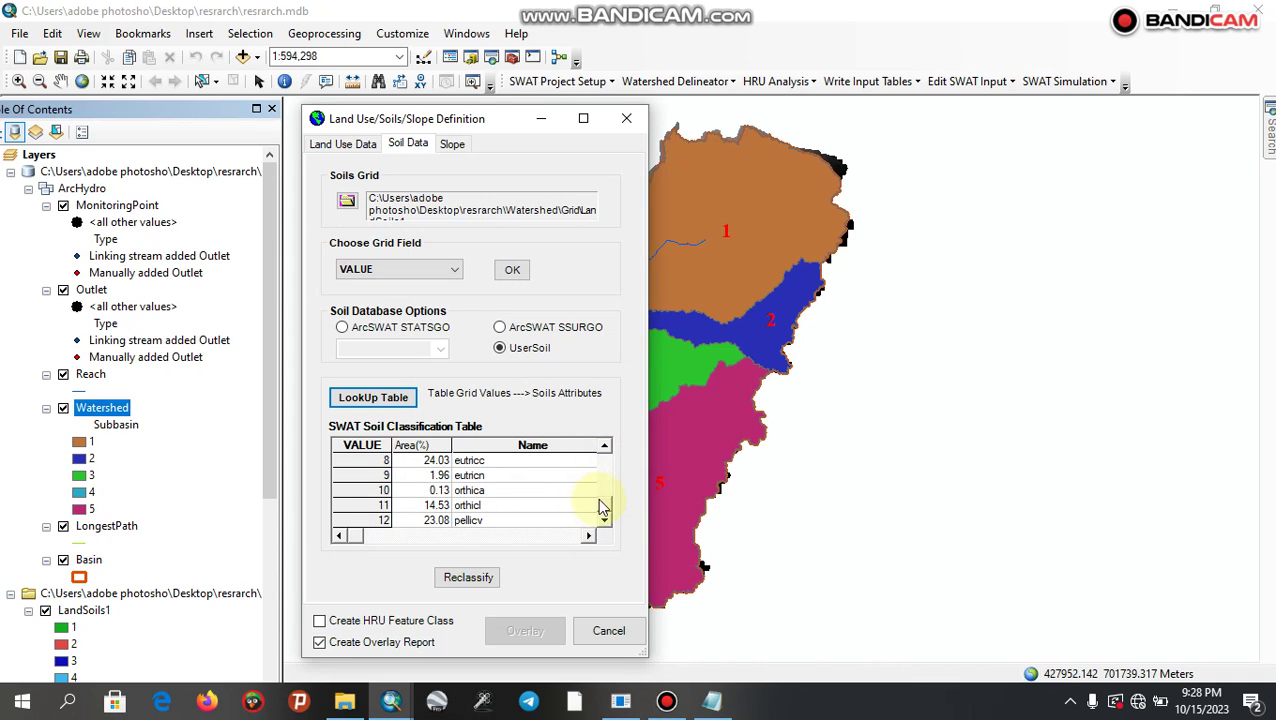
click(476, 582)
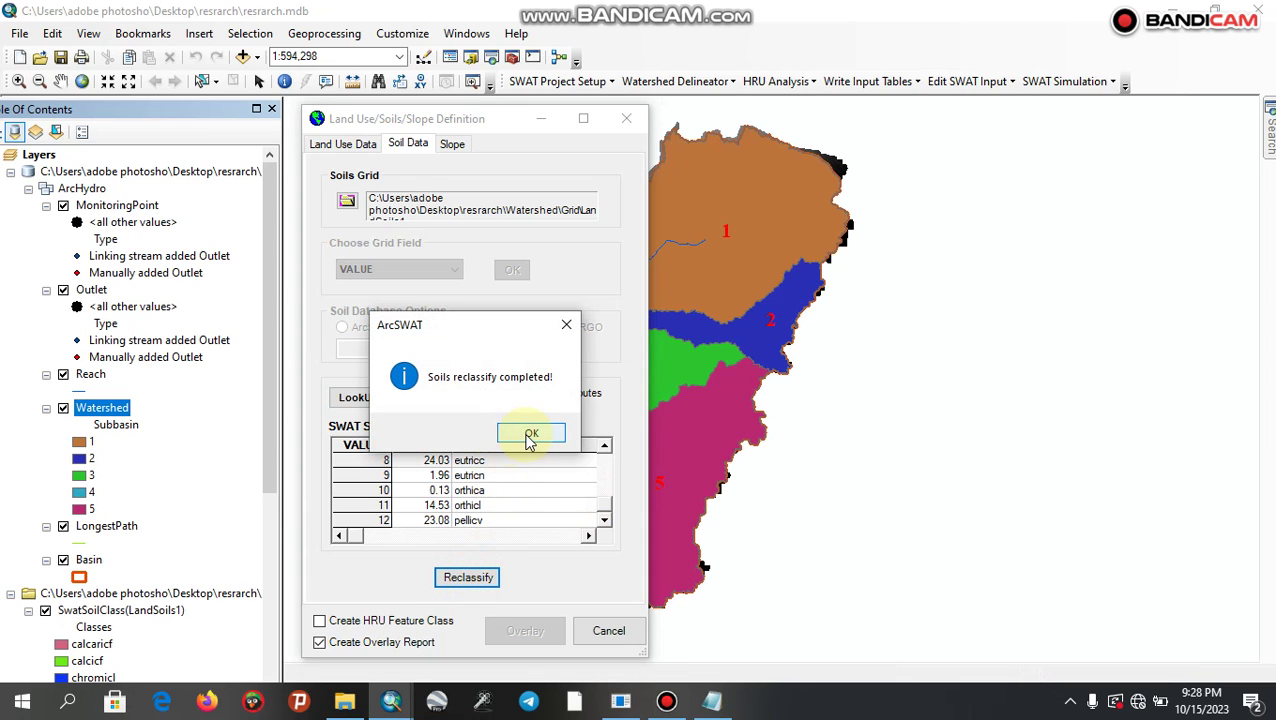
click(530, 436)
- Set the slope discretization to Multiple Slope with 2 slope classes
click(450, 145)
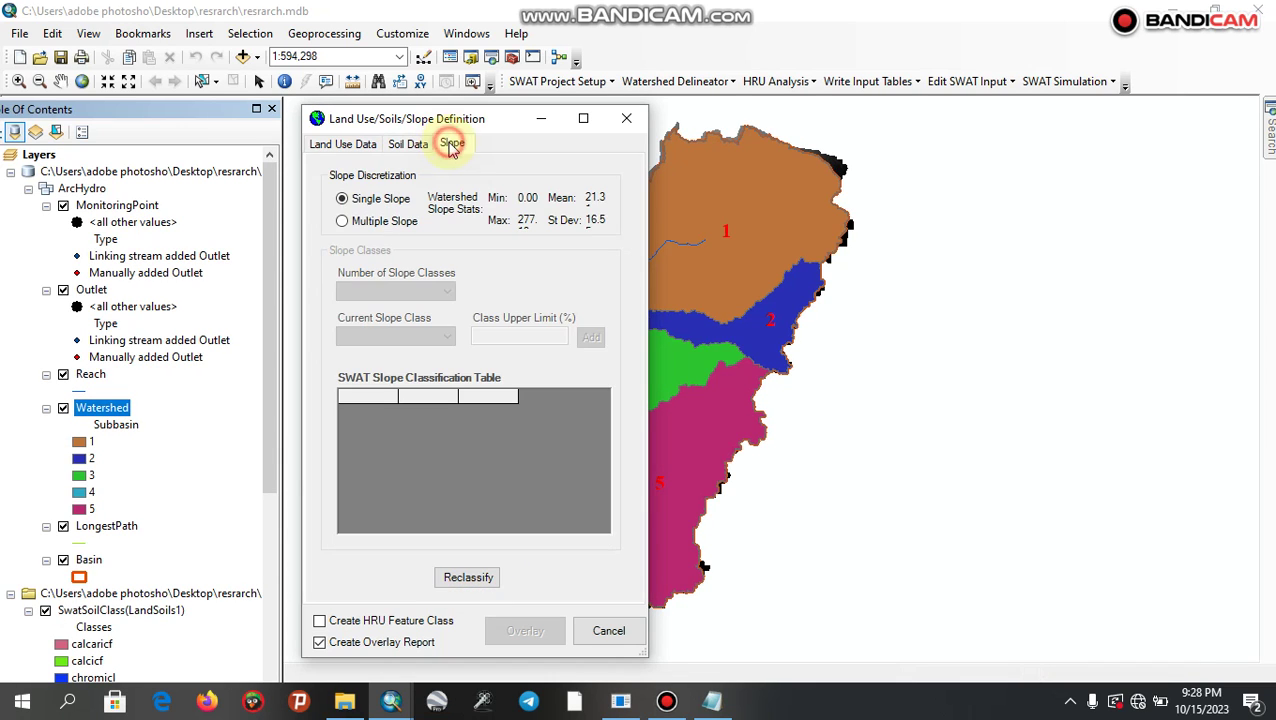
click(353, 207)
click(347, 223)
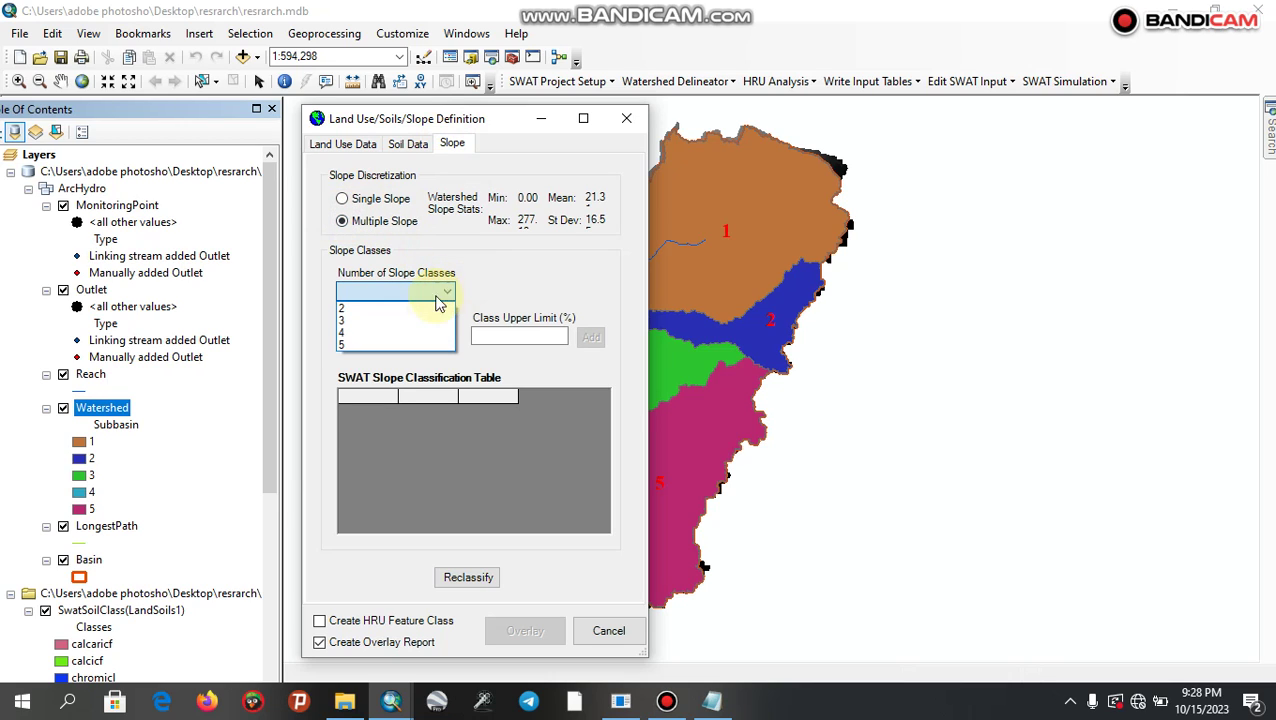
click(418, 312)
- Set the upper limit of slope class 1 to 5% in the SWAT slope classification table
click(445, 337)
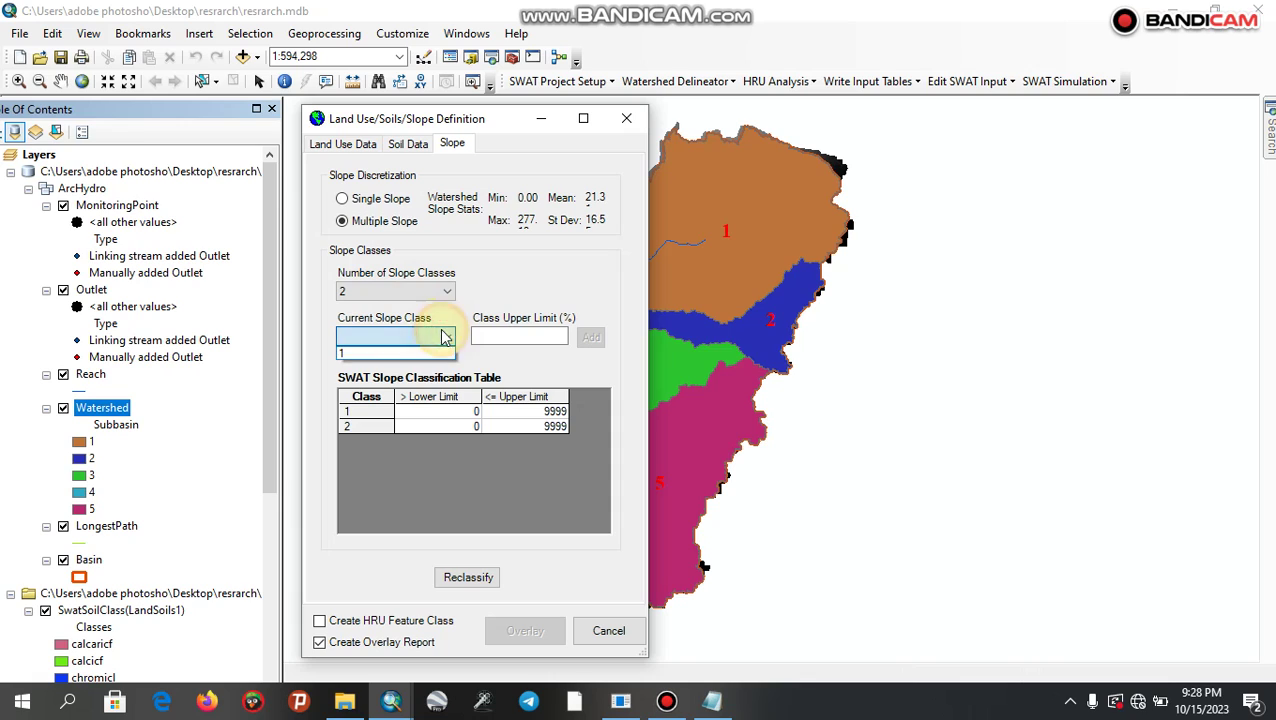
click(398, 352)
click(523, 339)
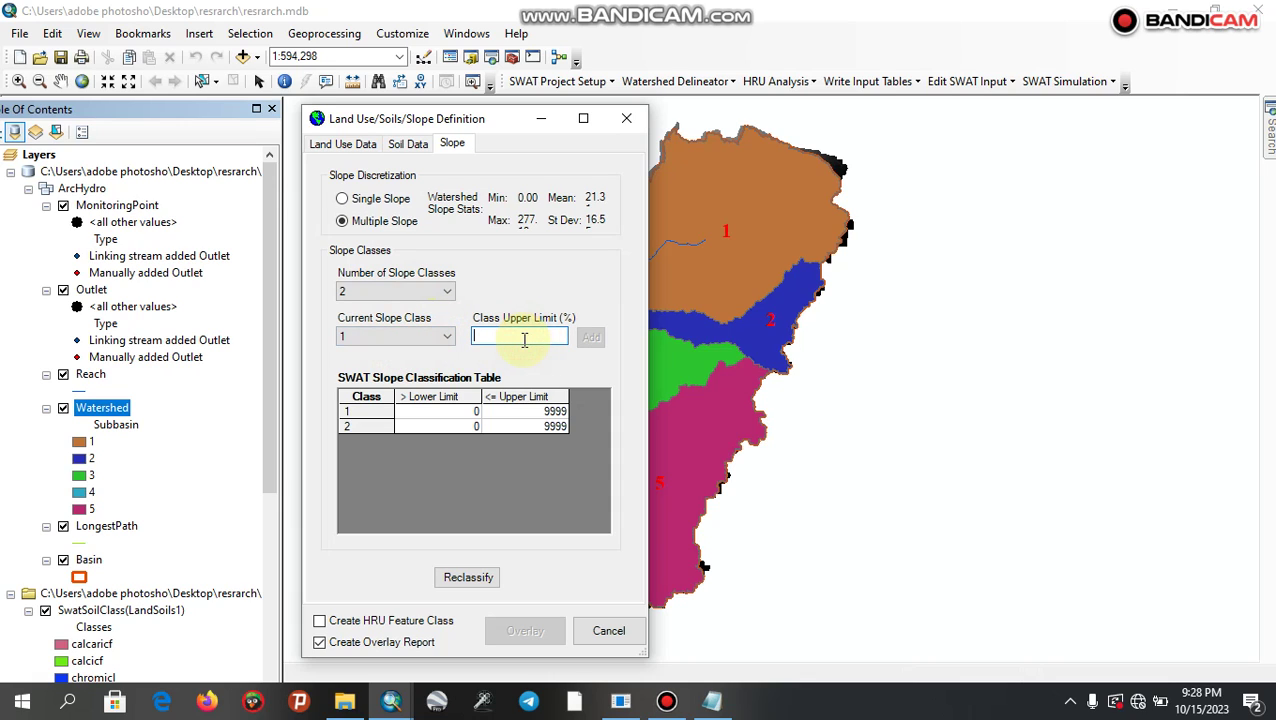
text(5)
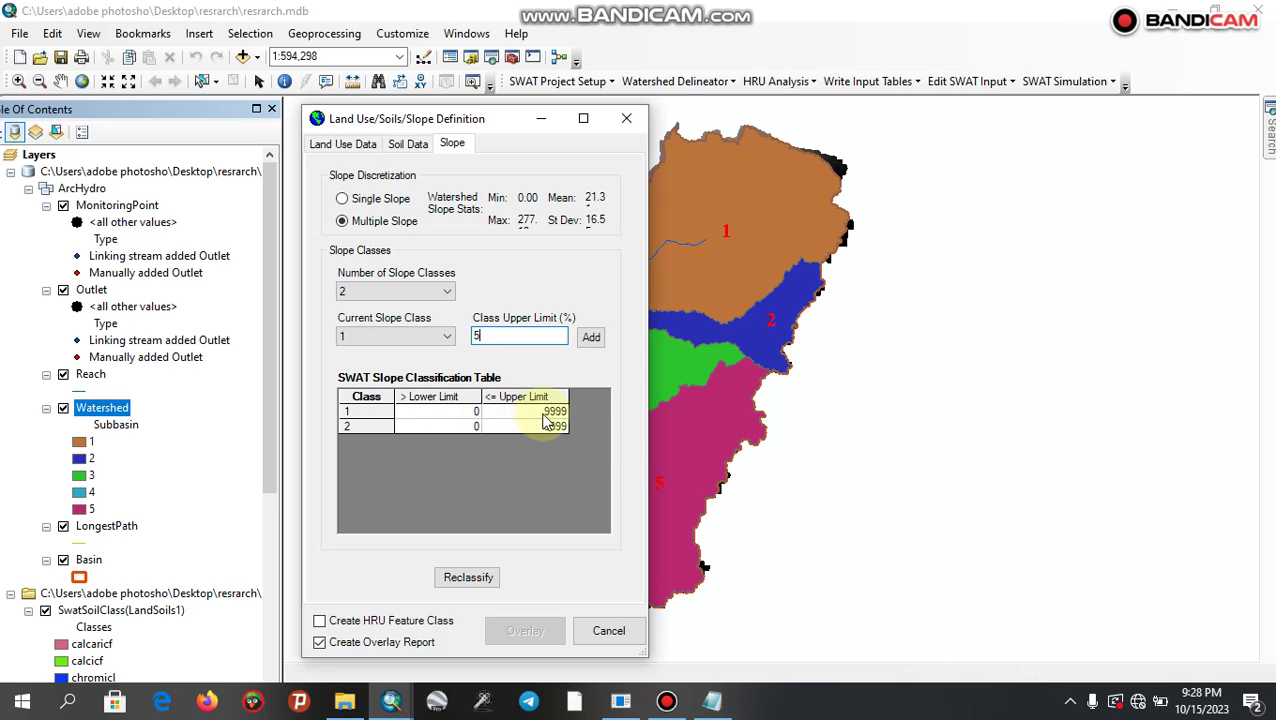
click(591, 337)
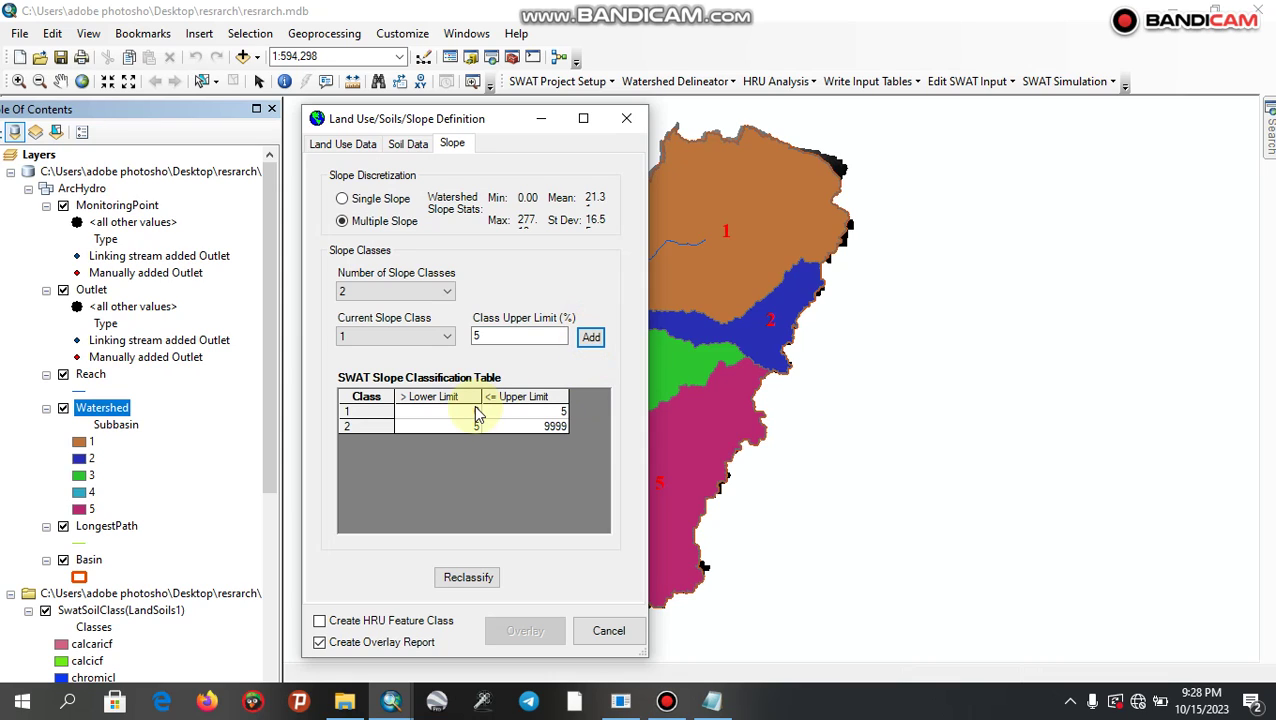
- Reclassify the slope classes, and overlay land use, soils and slope with Create HRU Feature Class and Create Overlay Report enabled
click(466, 580)
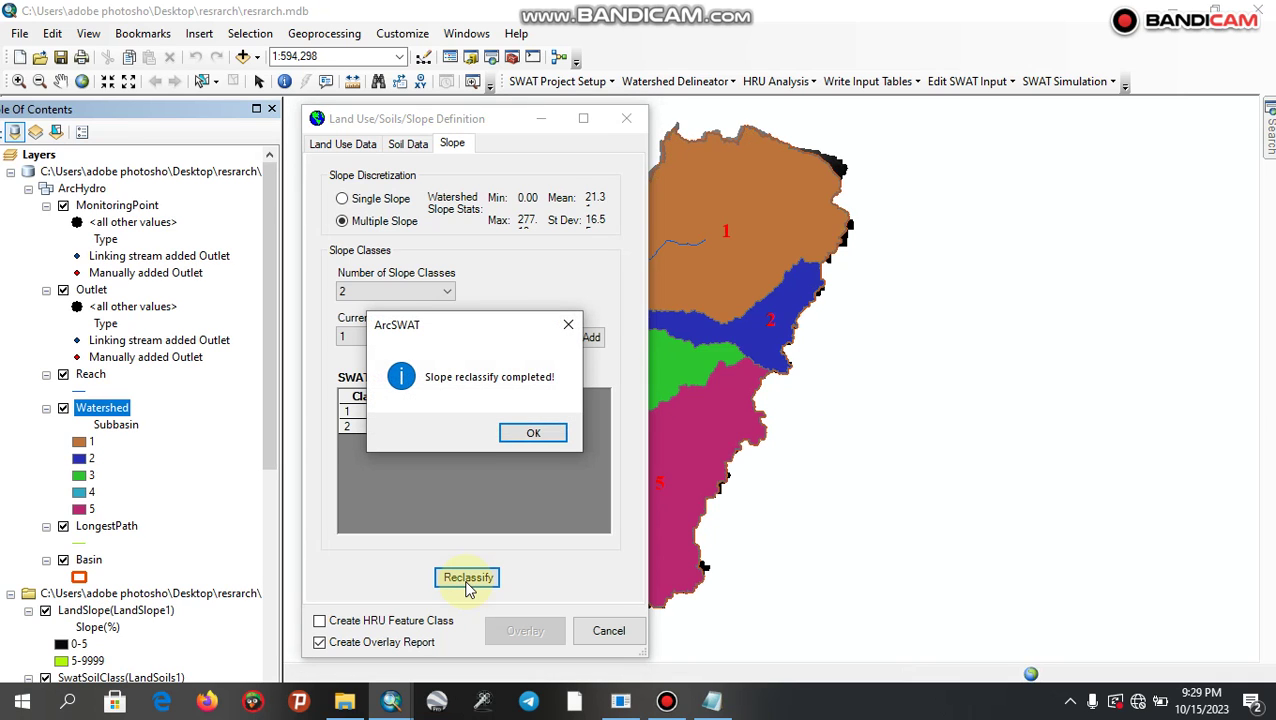
click(527, 434)
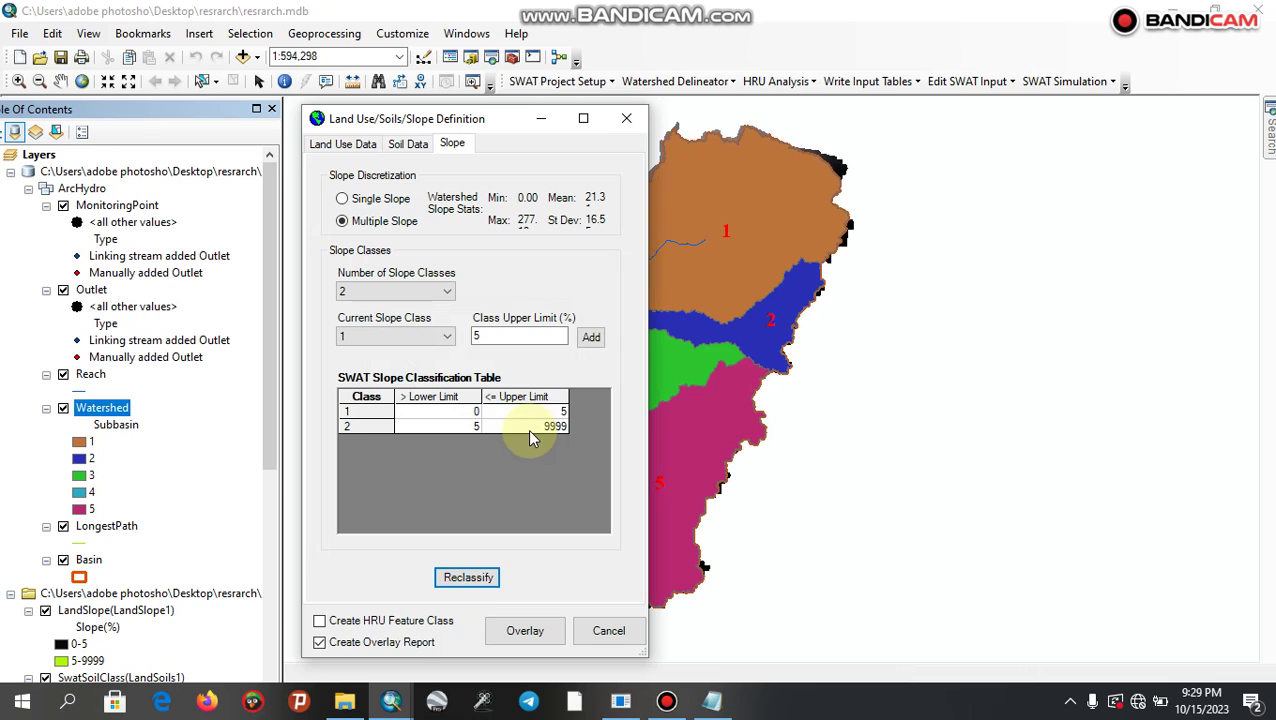
click(320, 622)
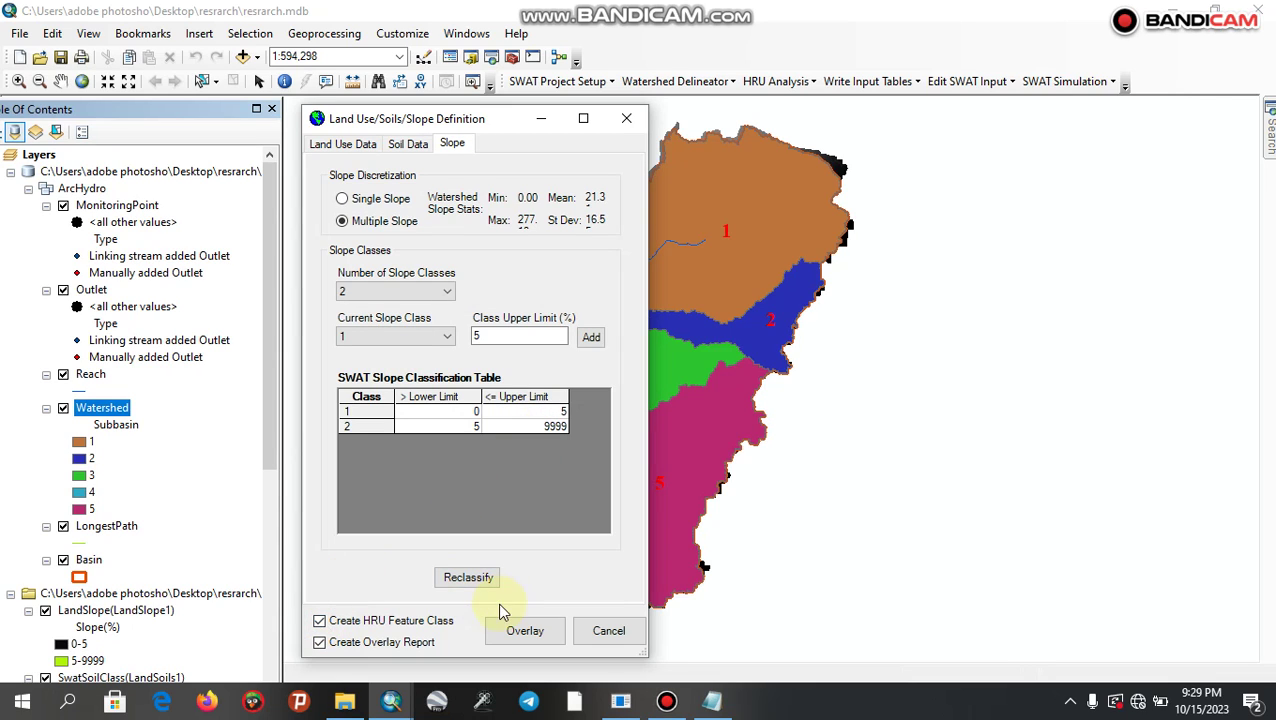
click(525, 631)
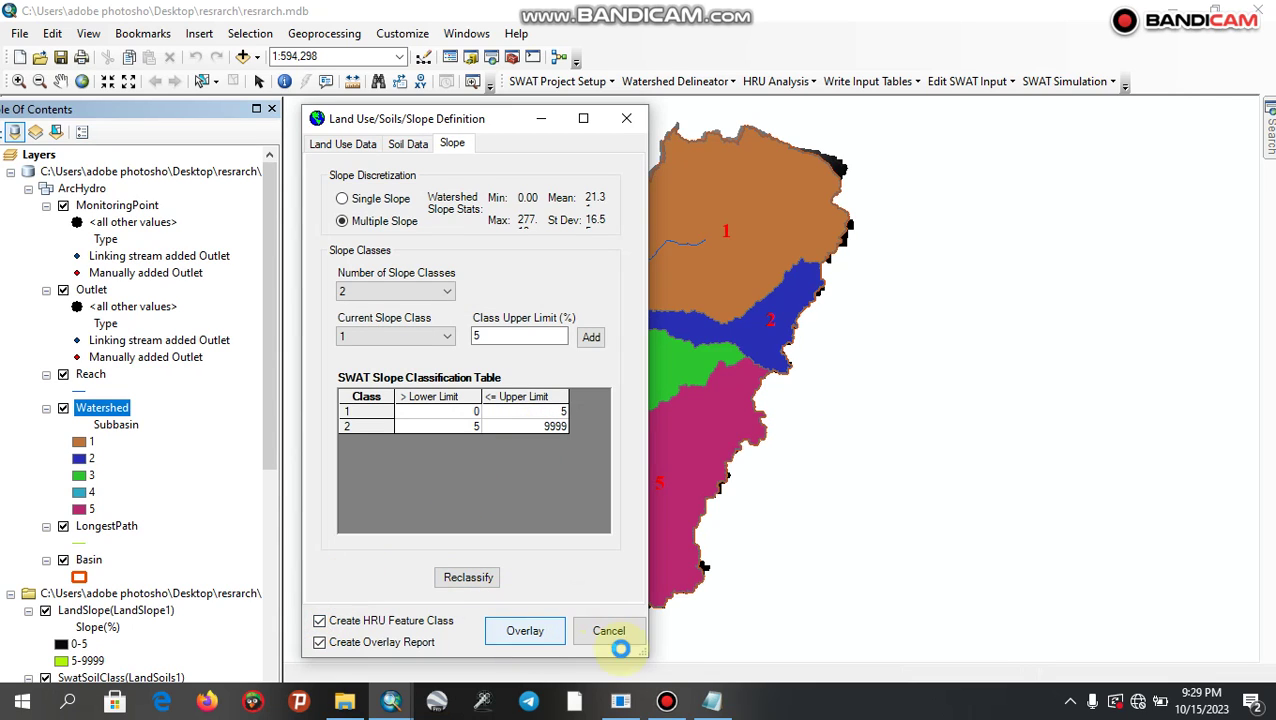
click(666, 701)
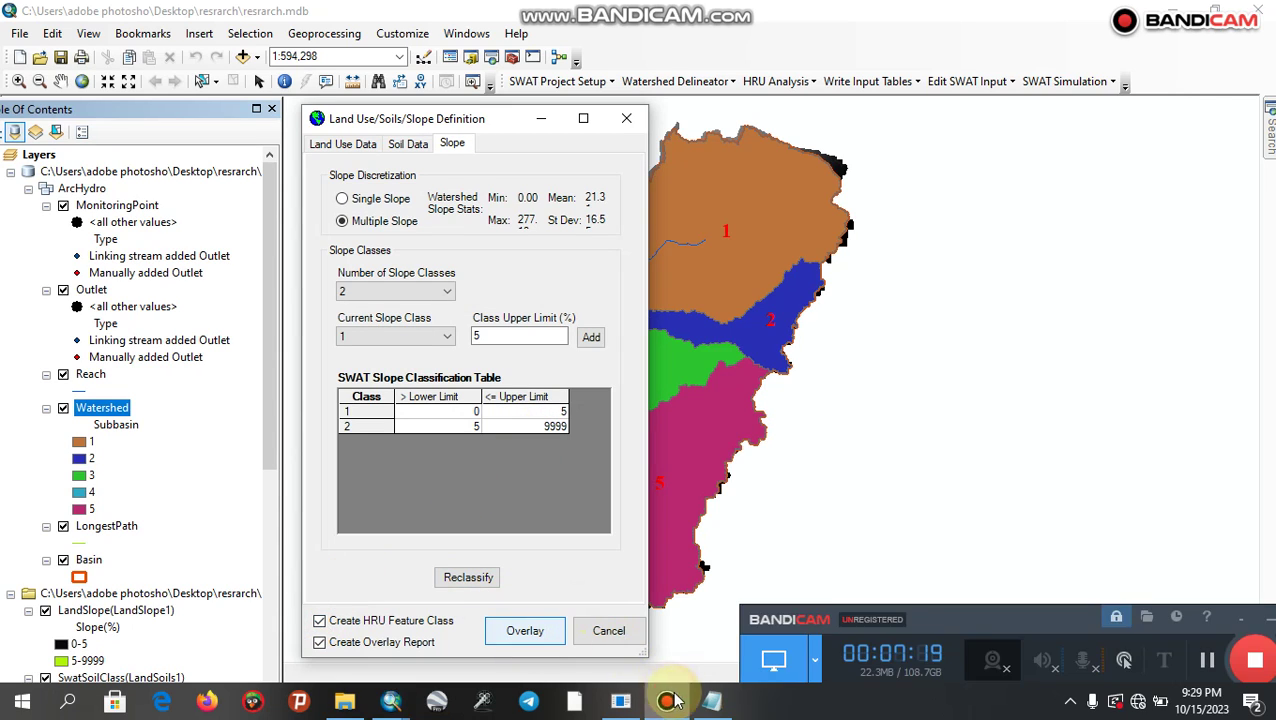
click(1206, 661)
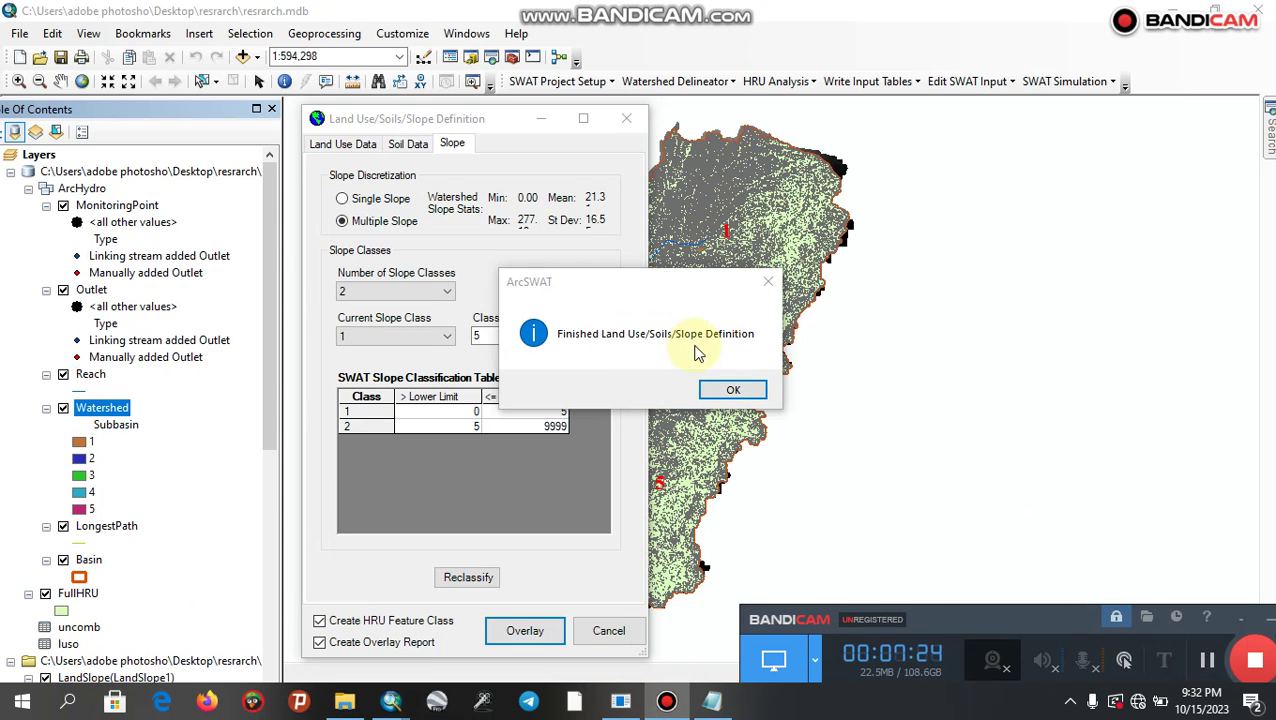
click(745, 389)
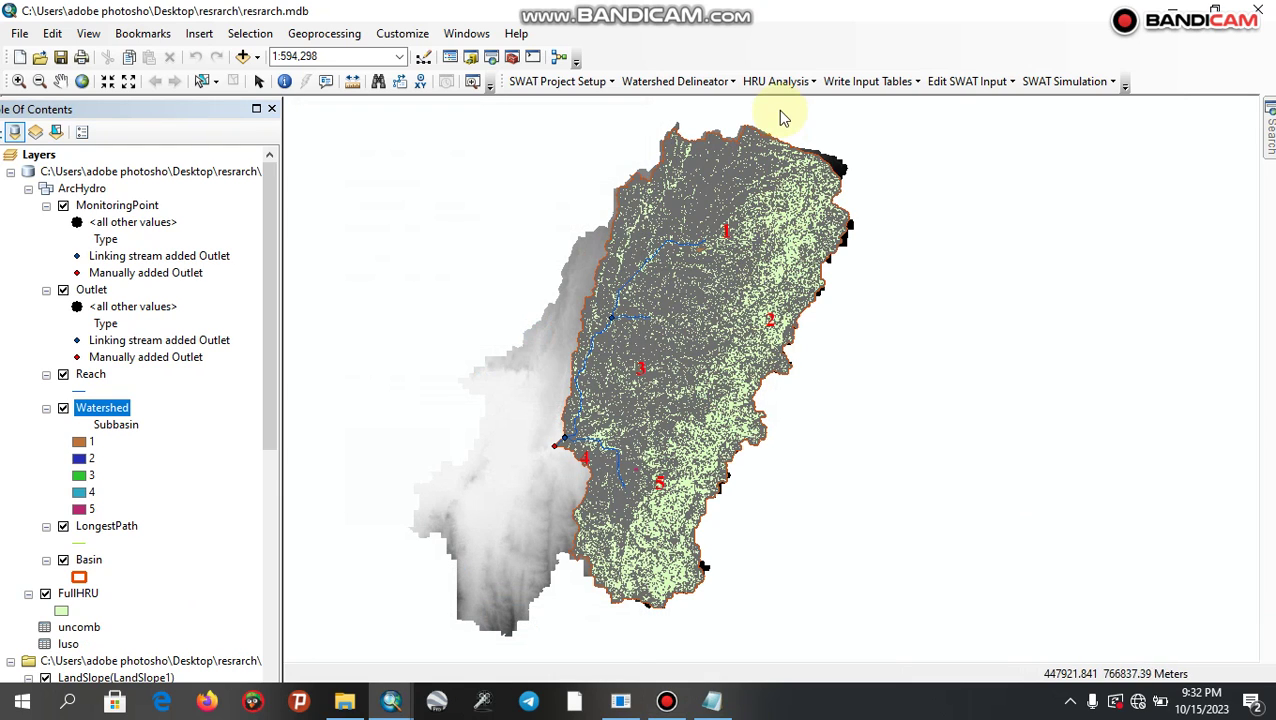
- Create multiple HRUs using percentage thresholds of 10% for land use, 30% for soil class and 30% for slope class
click(778, 82)
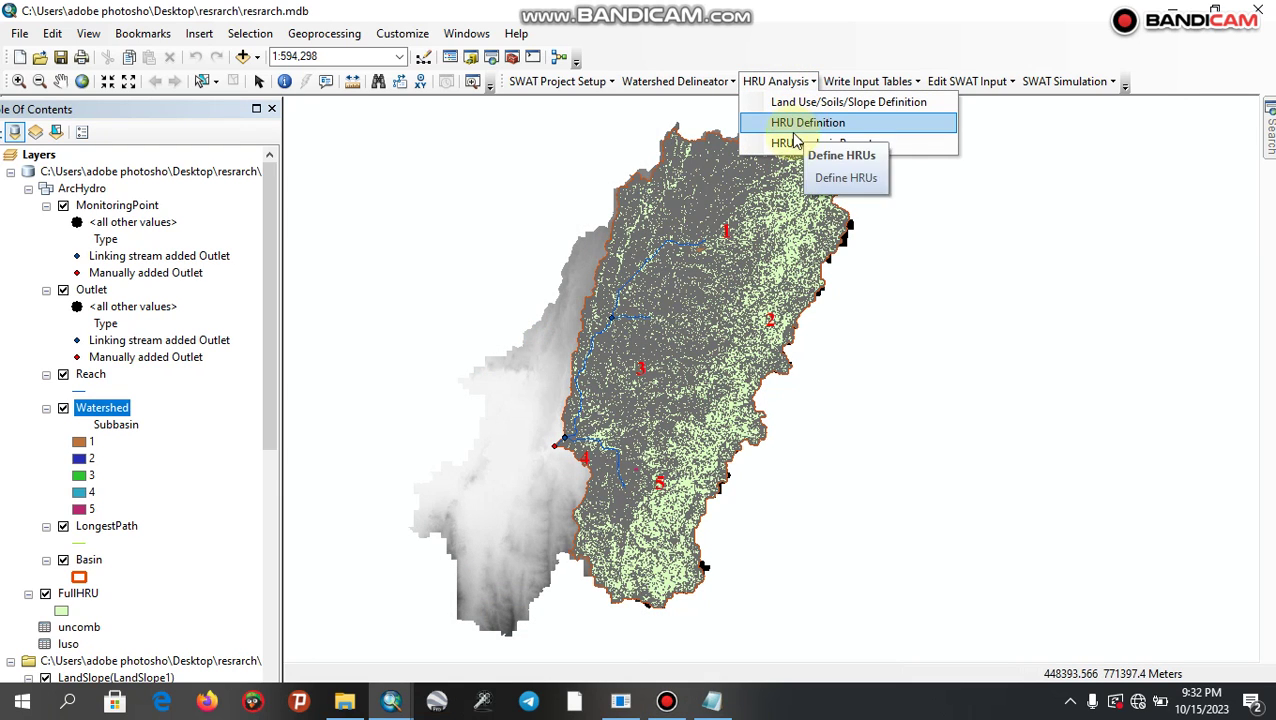
click(790, 122)
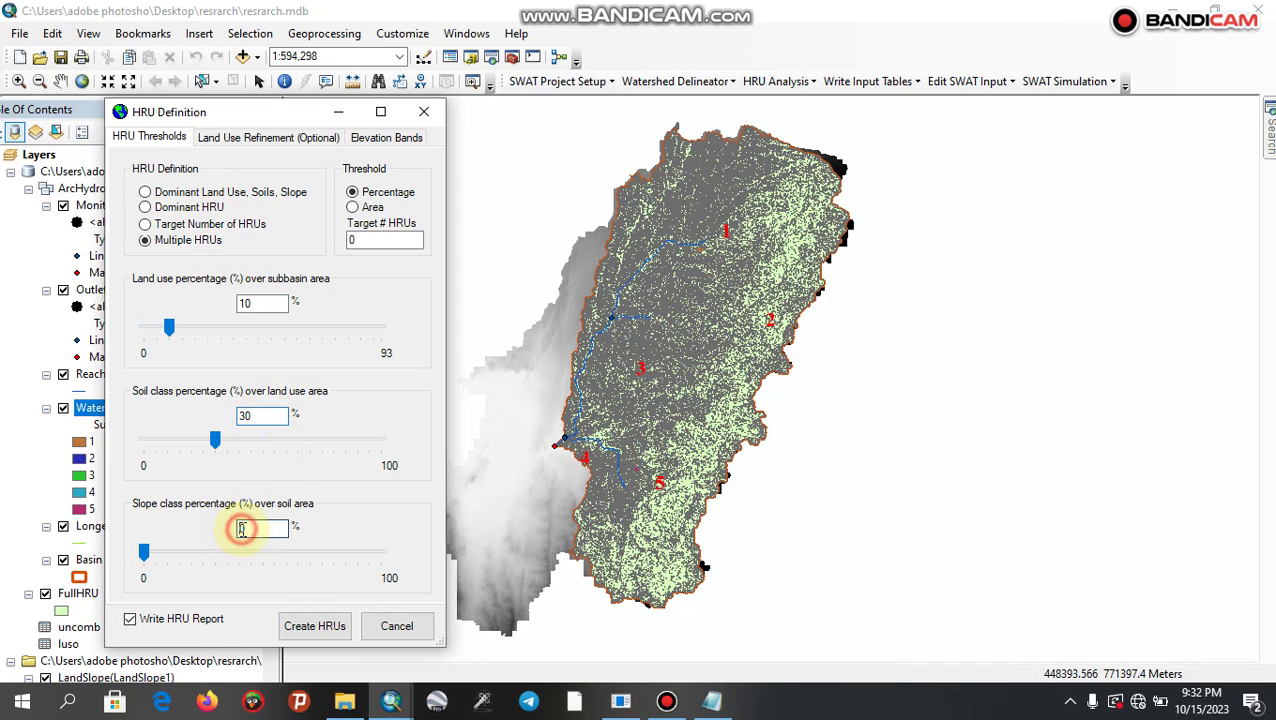
click(241, 529)
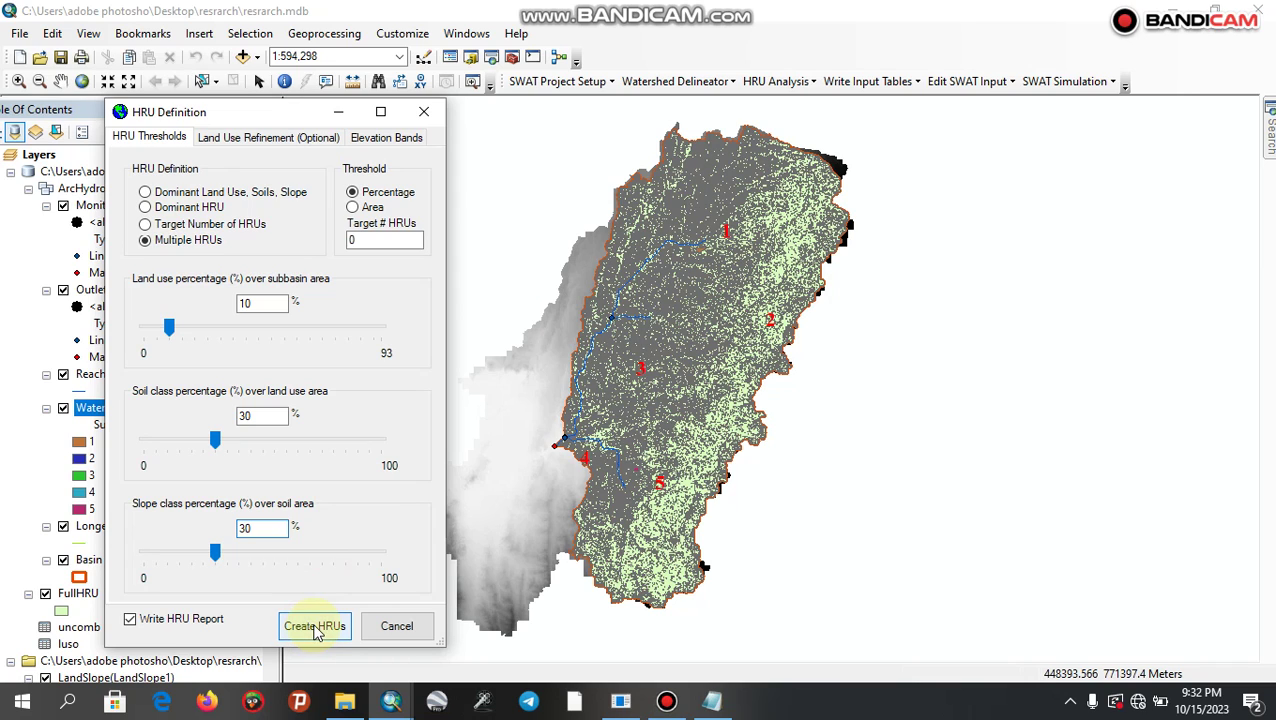
click(666, 700)
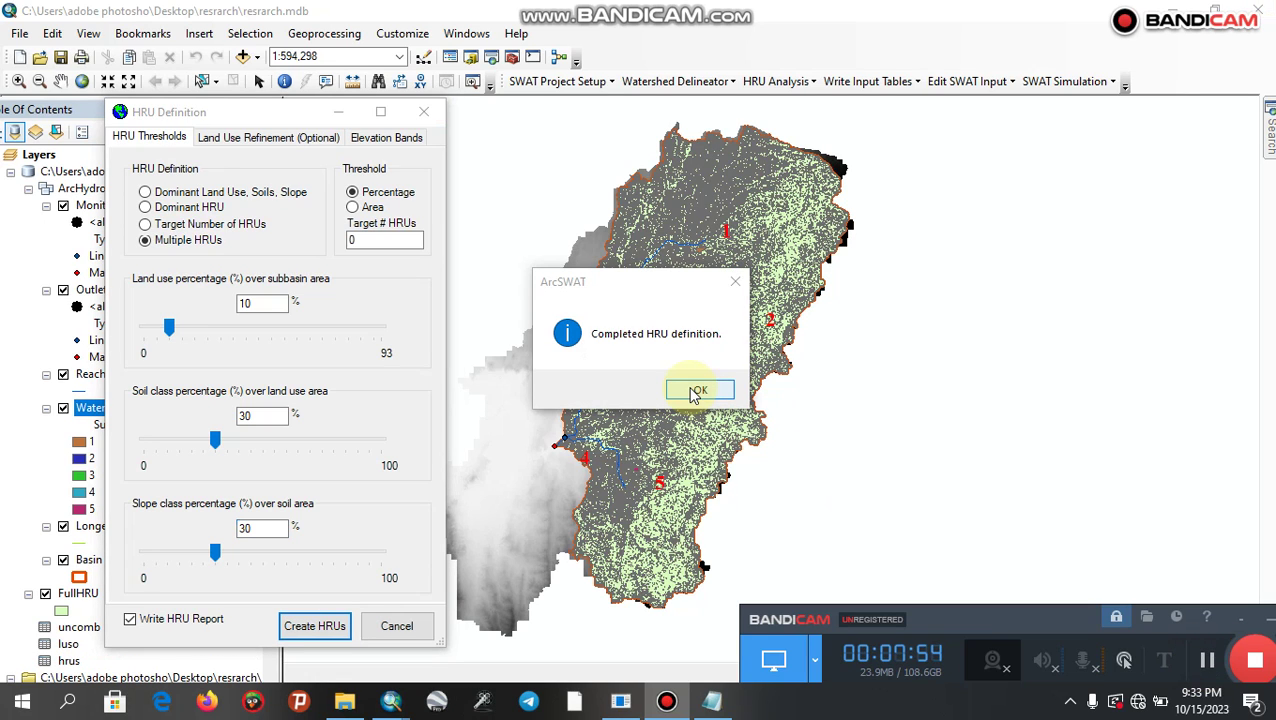
click(695, 392)
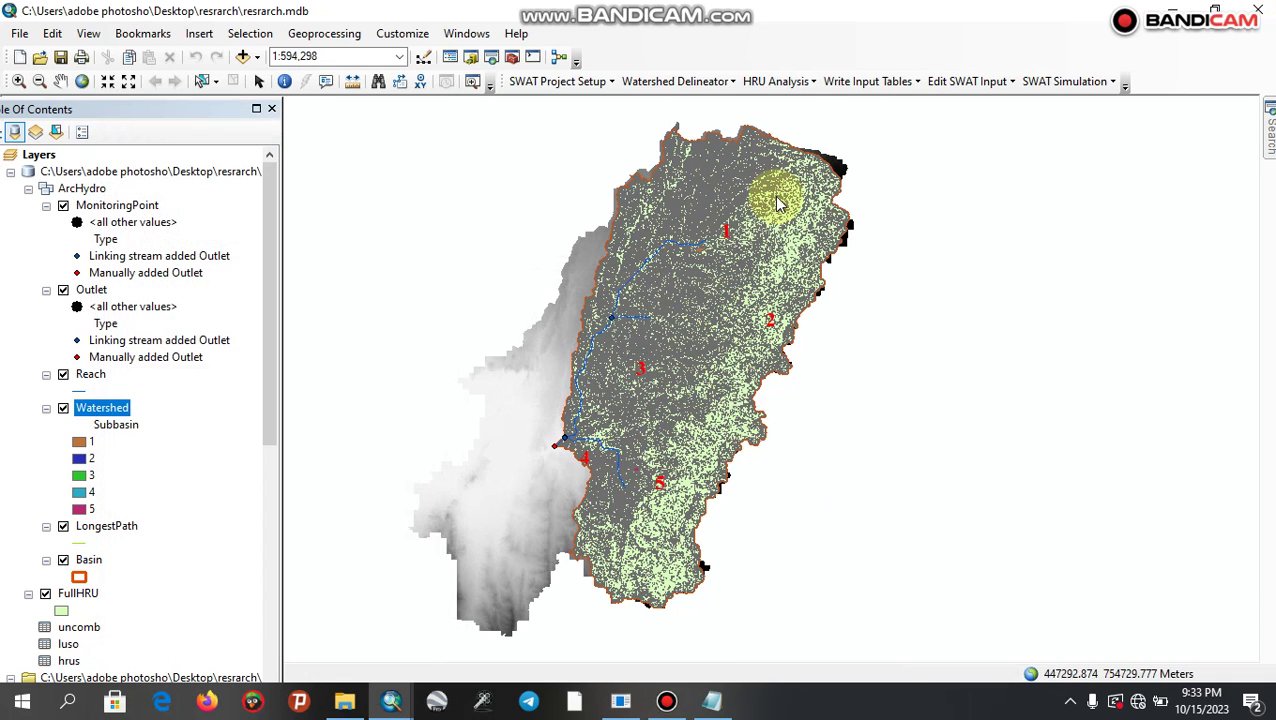
- Open the Final HRU Distribution report and examine the HRU and subbasin counts and the land use, soil and slope areas
click(806, 82)
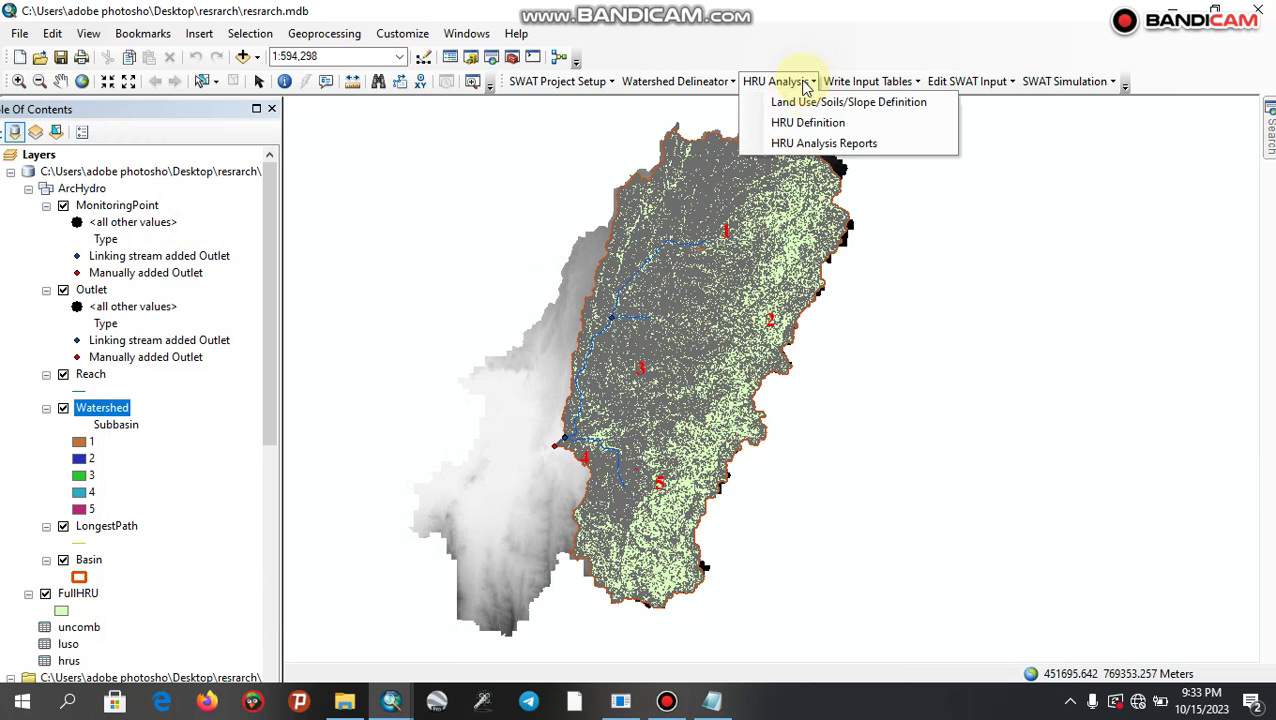
click(812, 143)
click(238, 205)
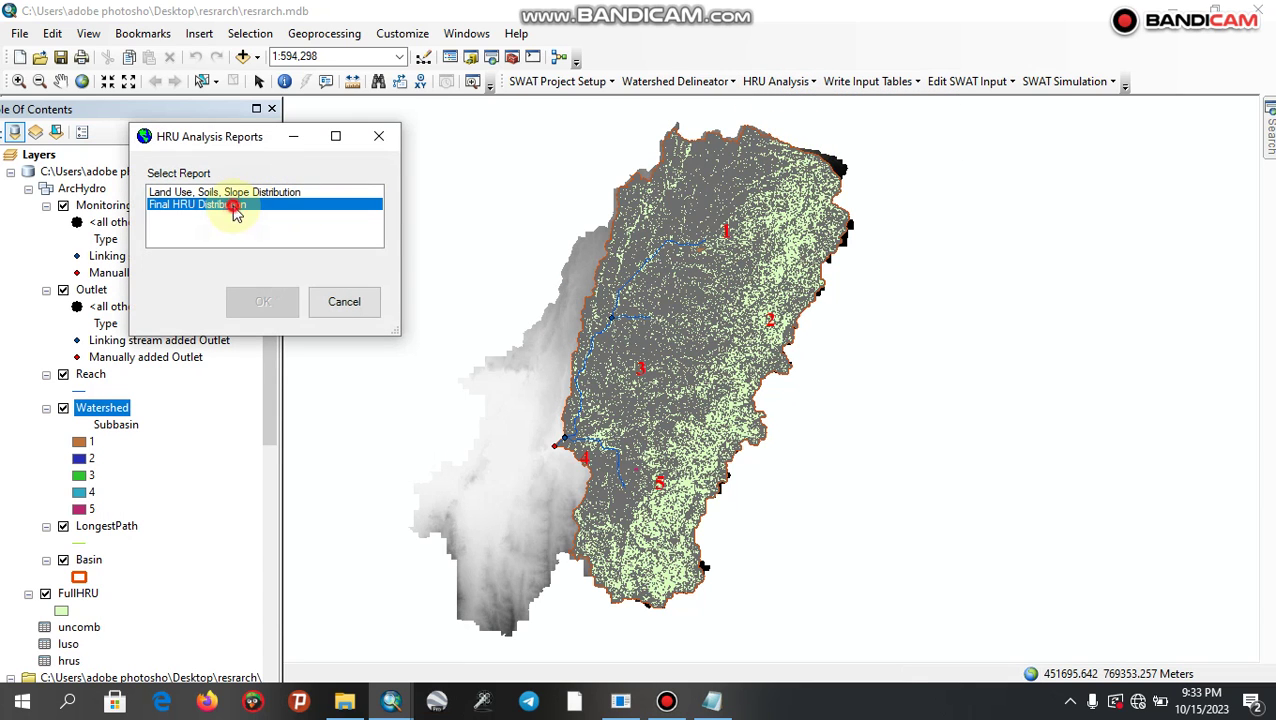
click(260, 300)
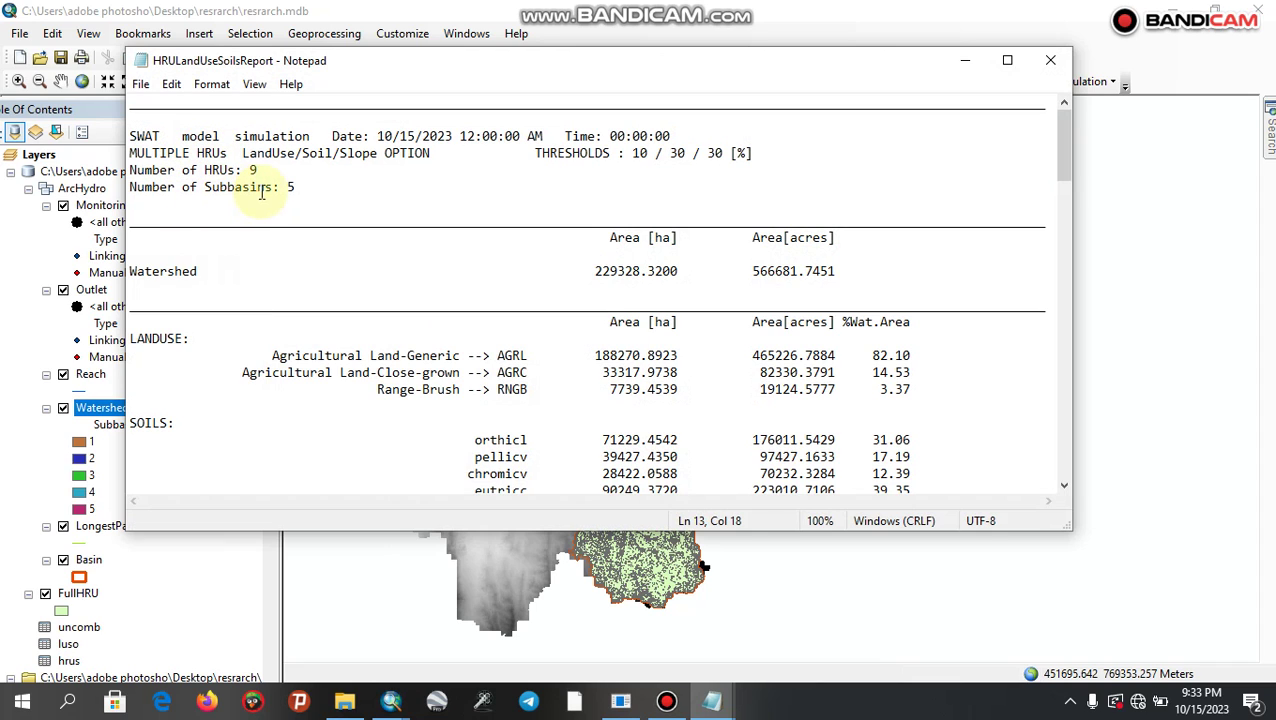
drag(260, 171, 243, 171)
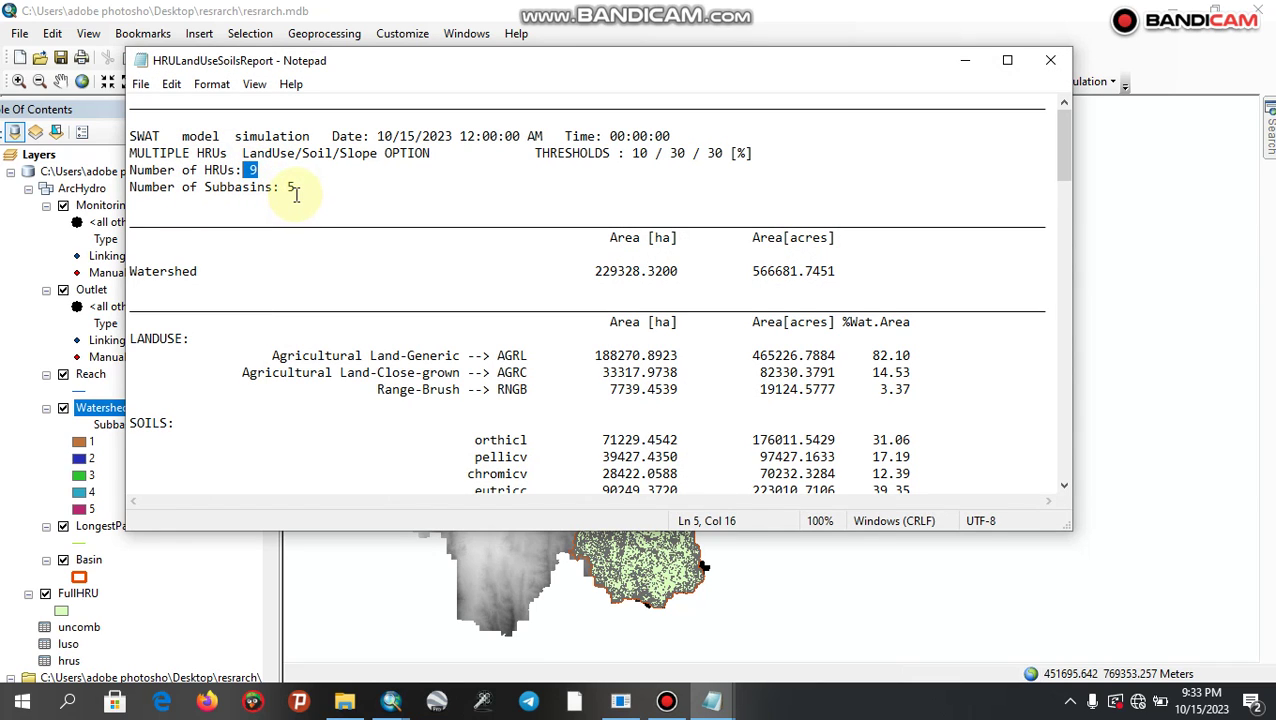
click(1067, 161)
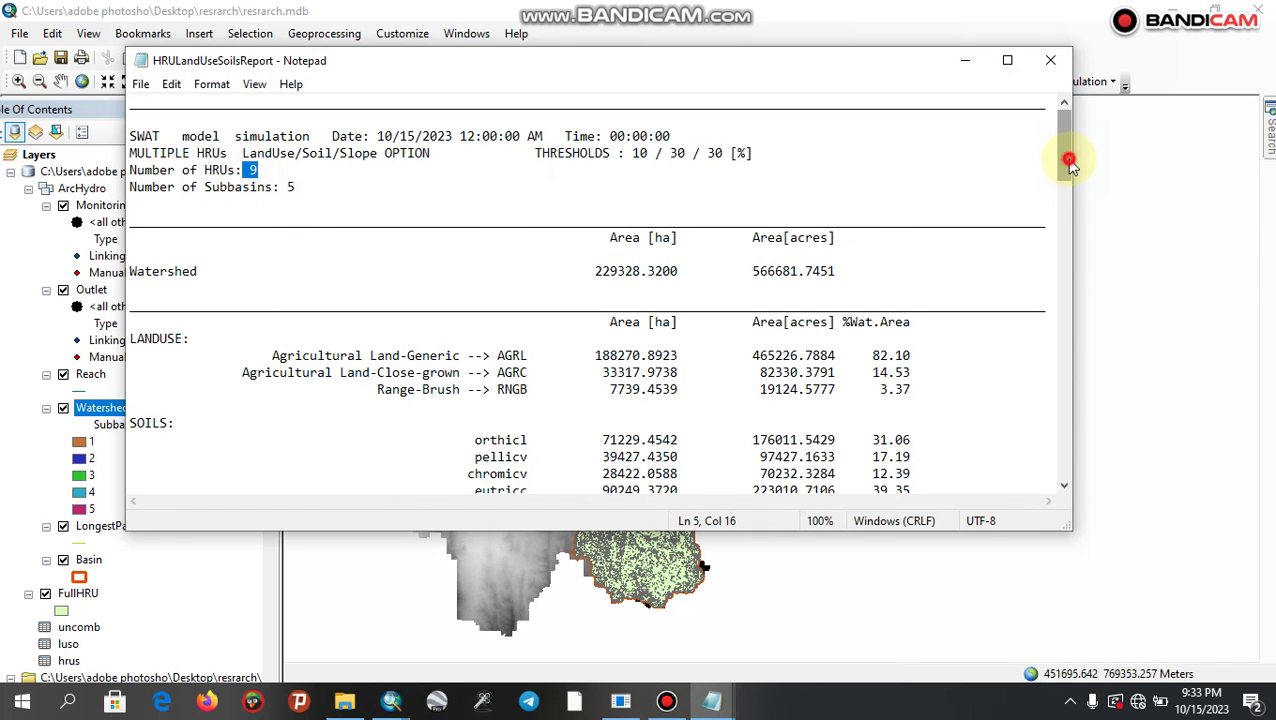
drag(1069, 163, 1085, 507)
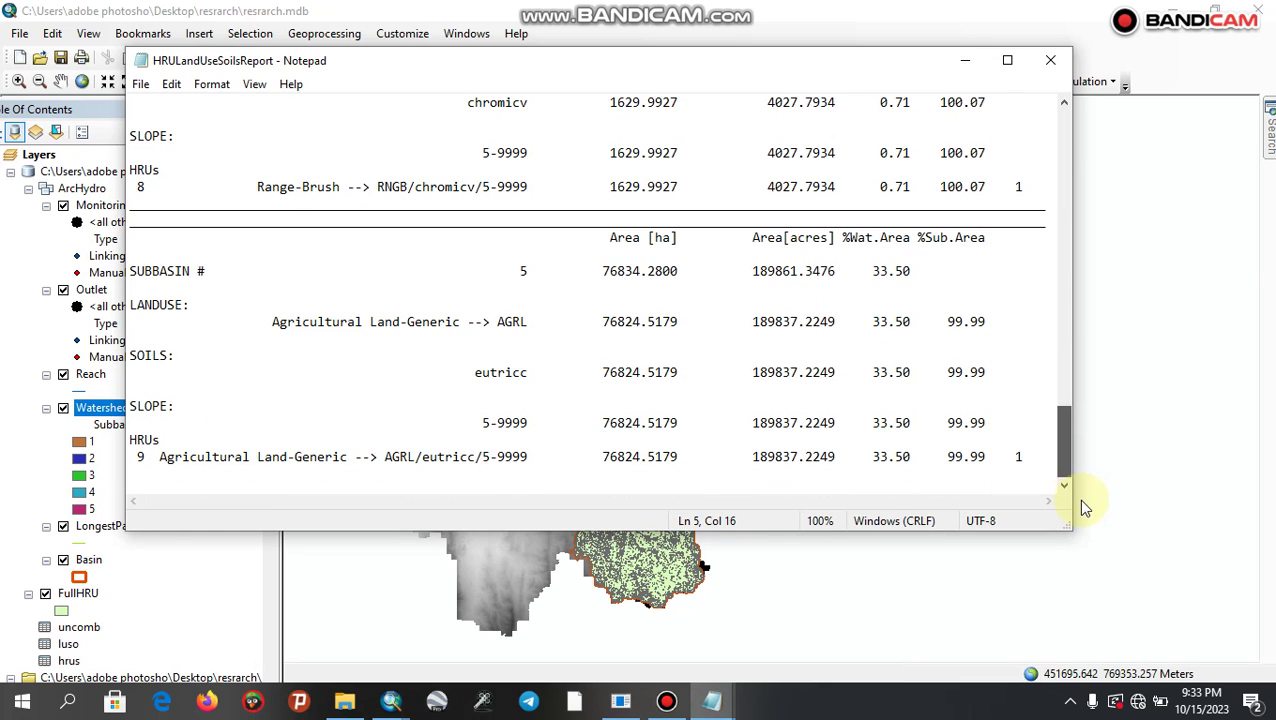
click(1050, 60)
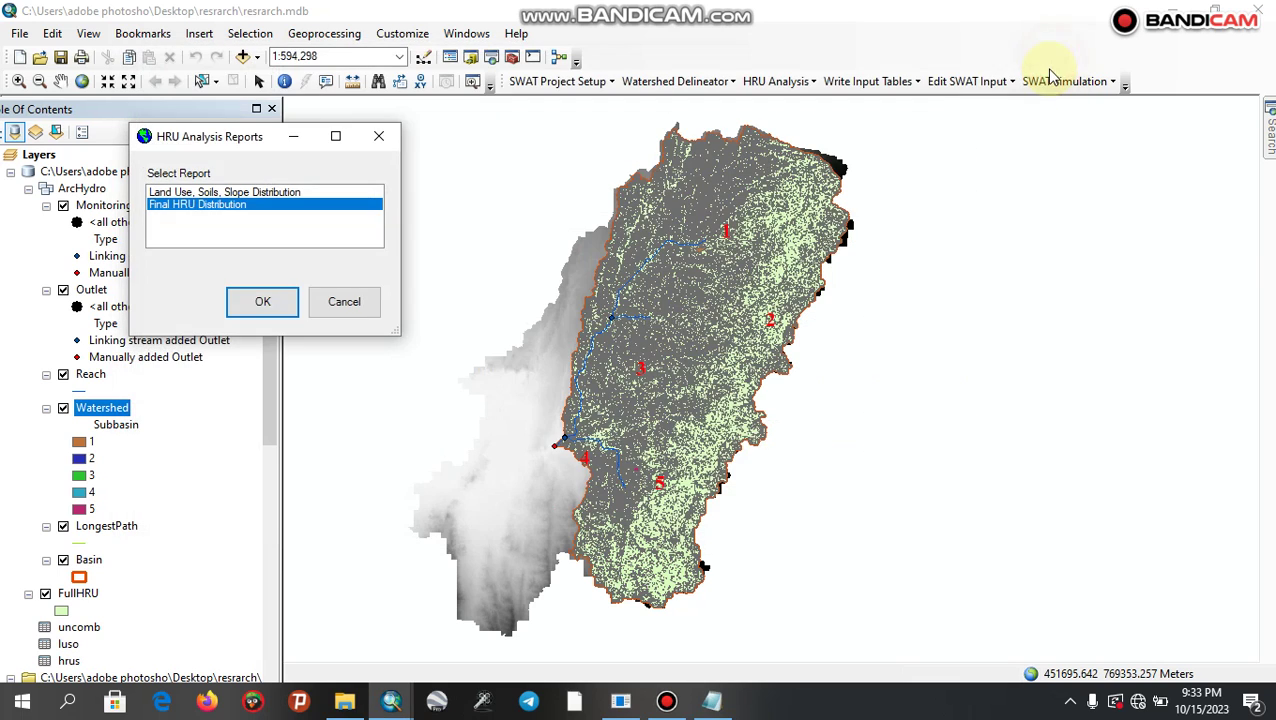
click(365, 302)
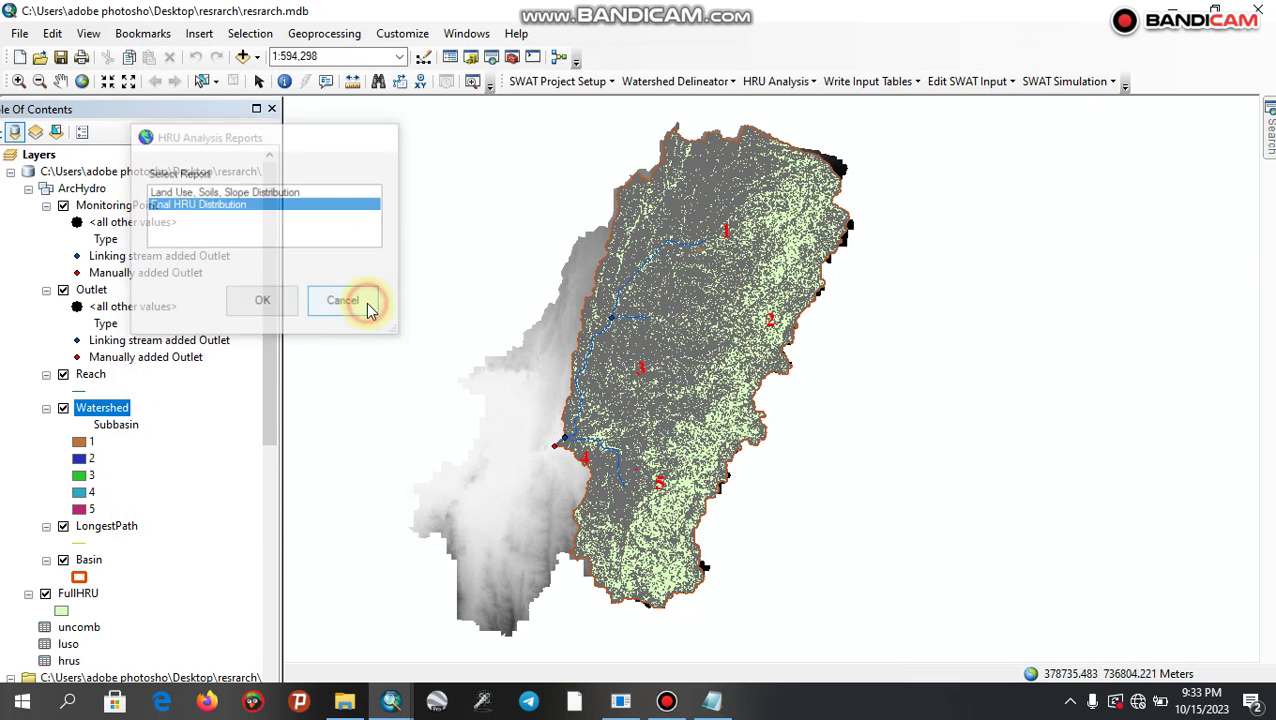
- Define the weather generator data for the weather stations using the WGEN_user locations table
click(864, 84)
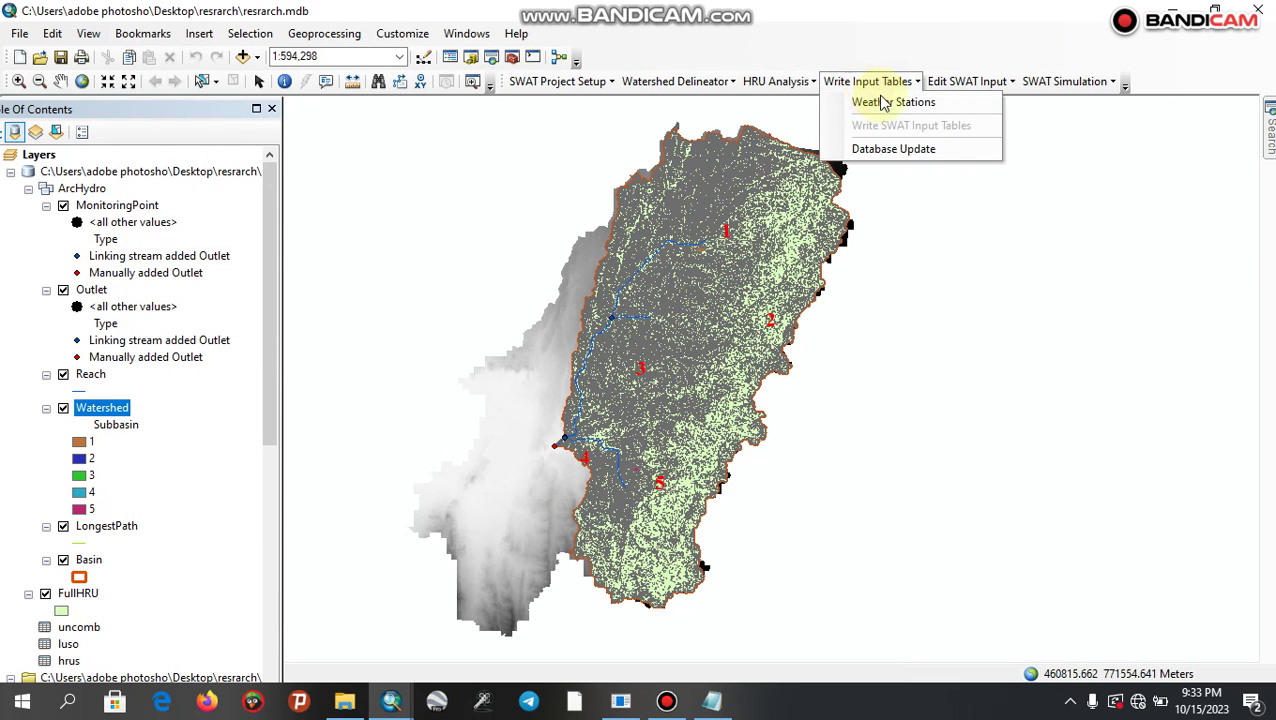
click(886, 104)
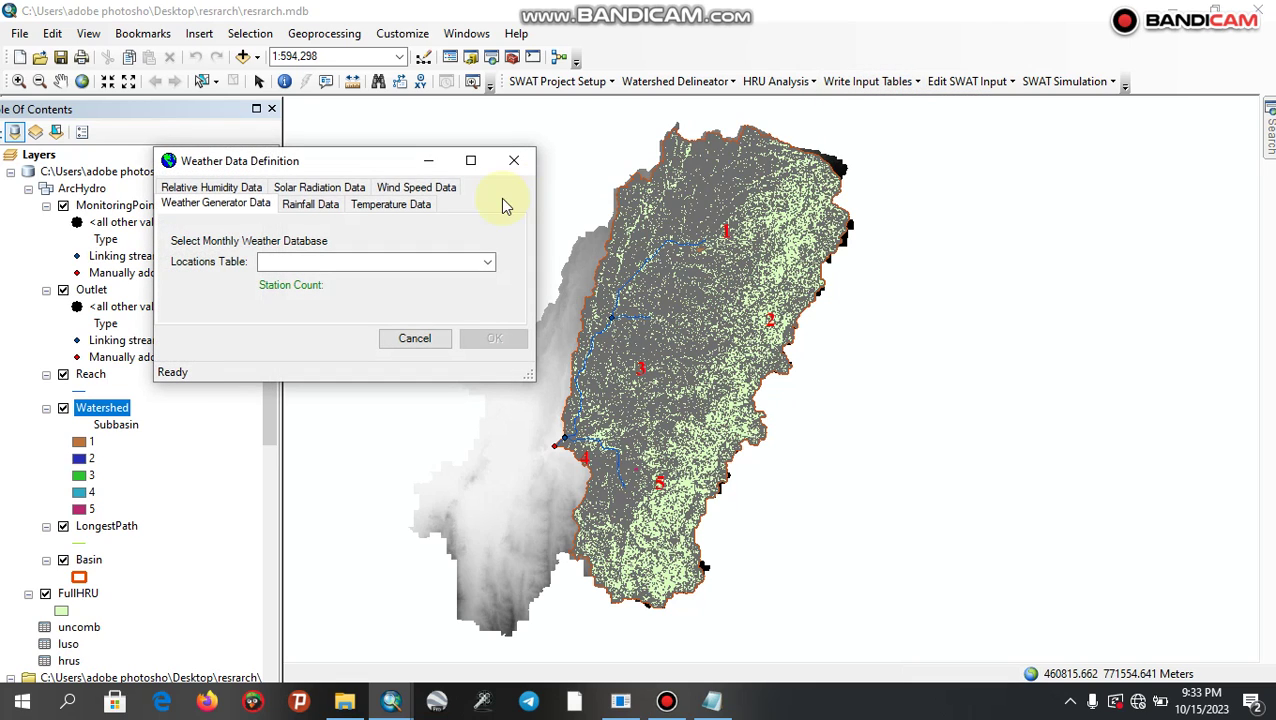
click(488, 262)
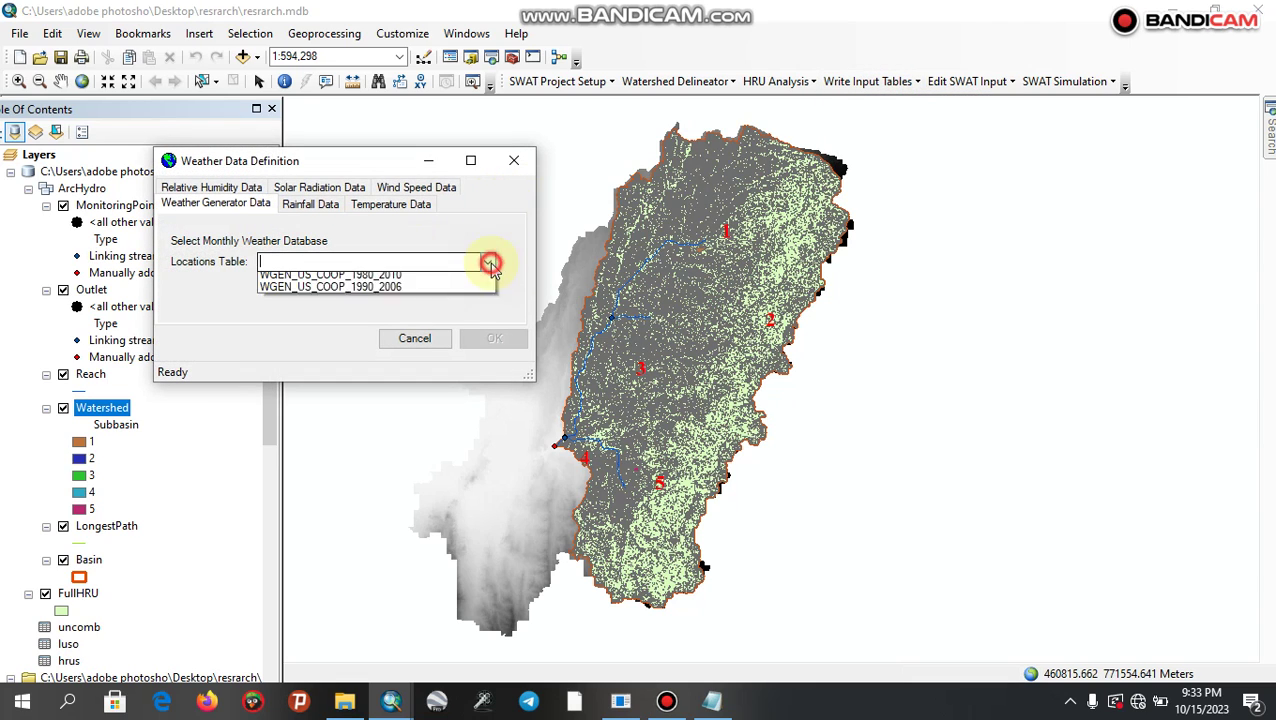
click(438, 292)
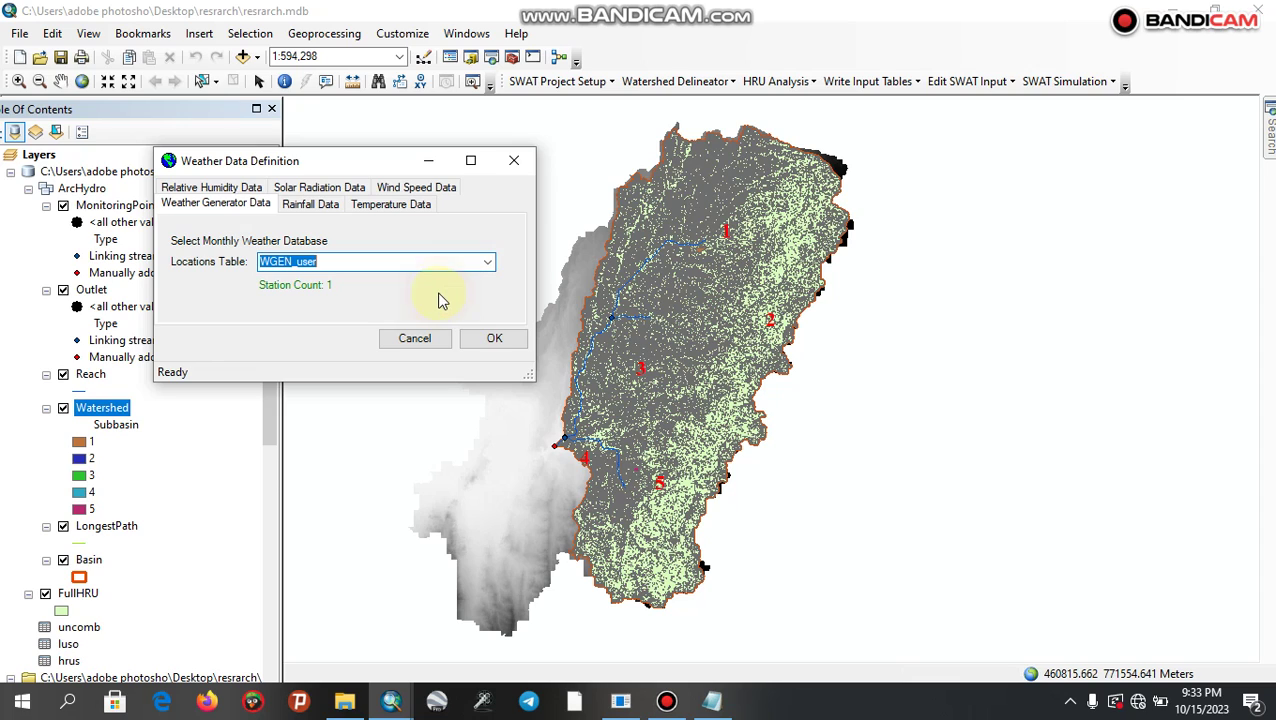
click(494, 339)
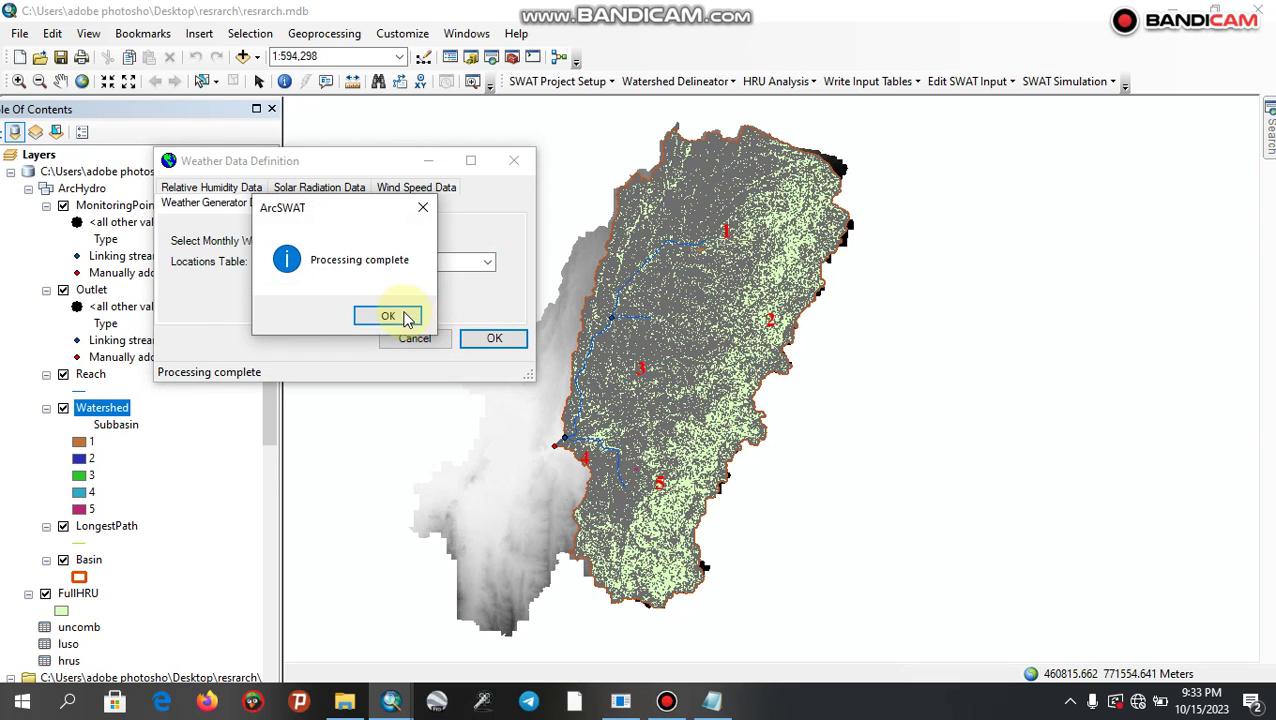
click(399, 315)
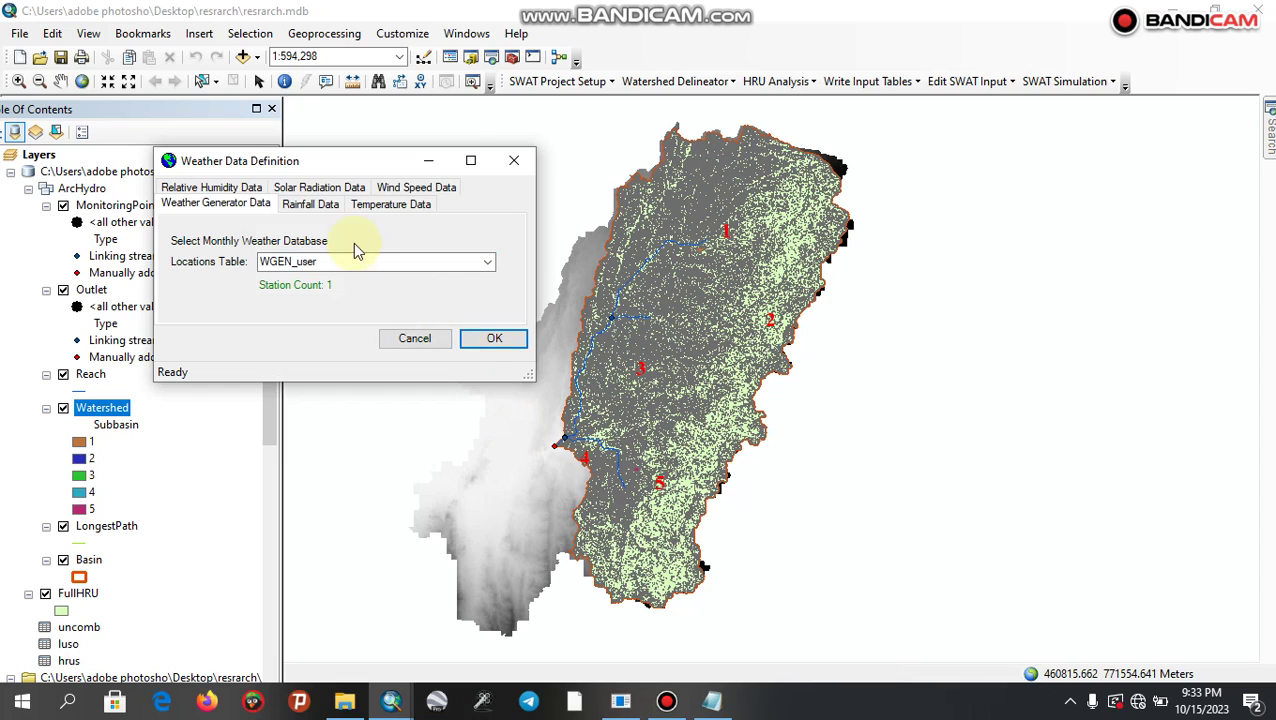
- Switch the rainfall data source to Raingages and browse for its locations table in resrarch's Model Input data\weather data folder
click(320, 205)
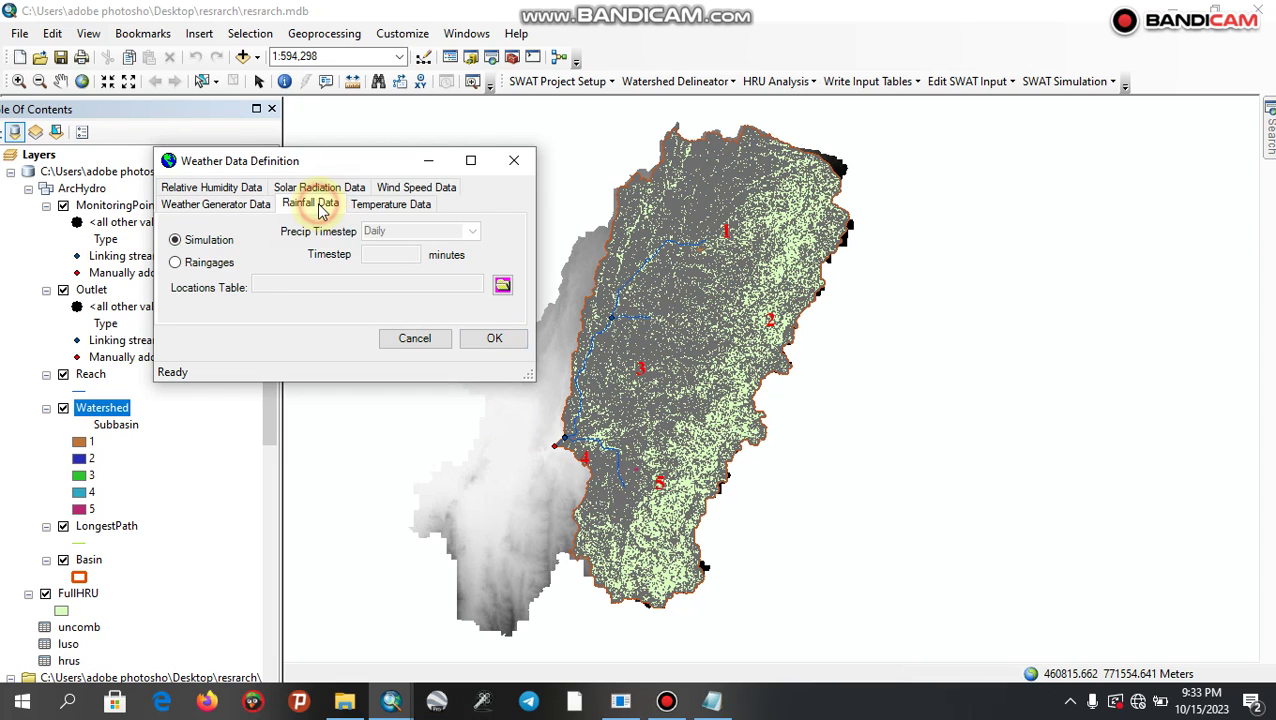
click(177, 263)
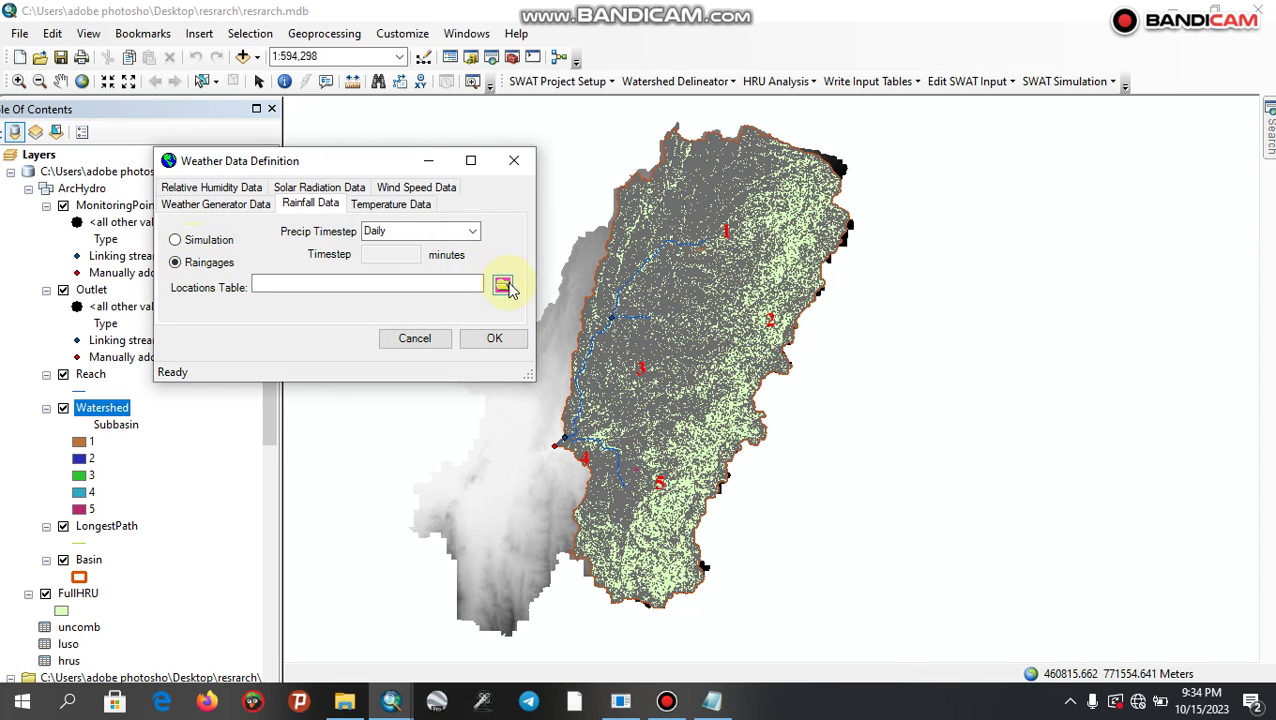
click(505, 286)
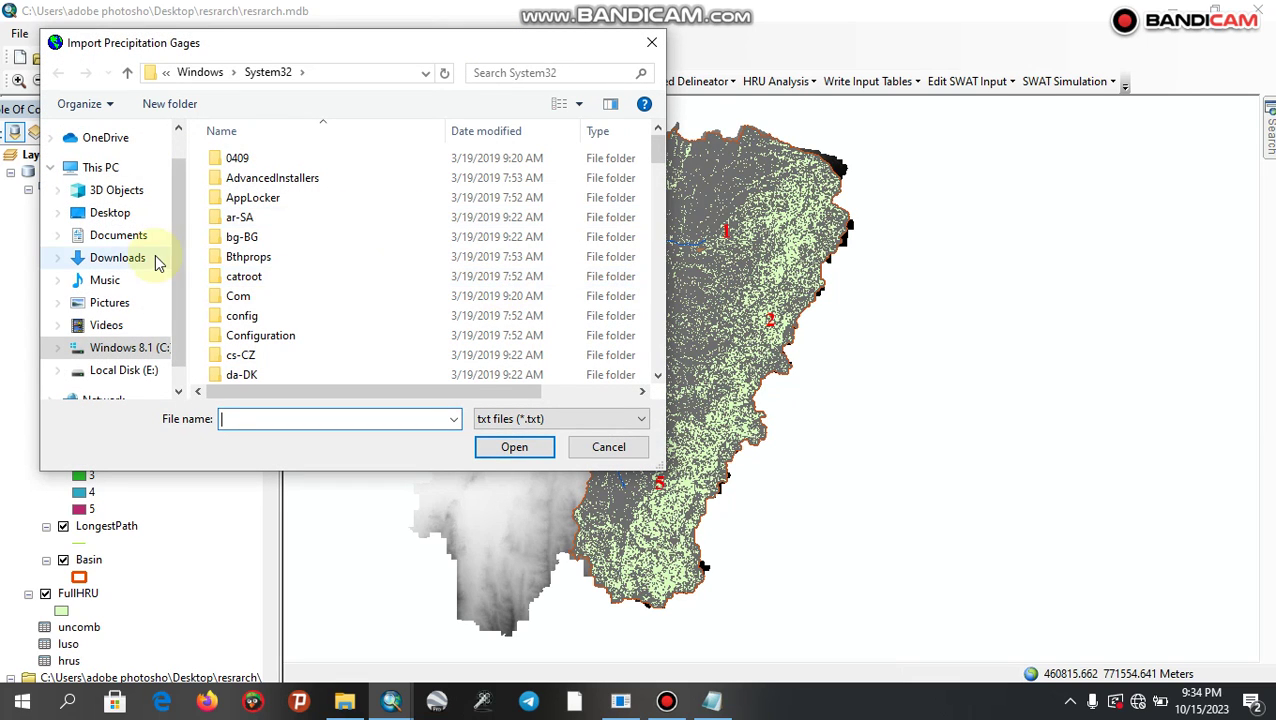
click(112, 214)
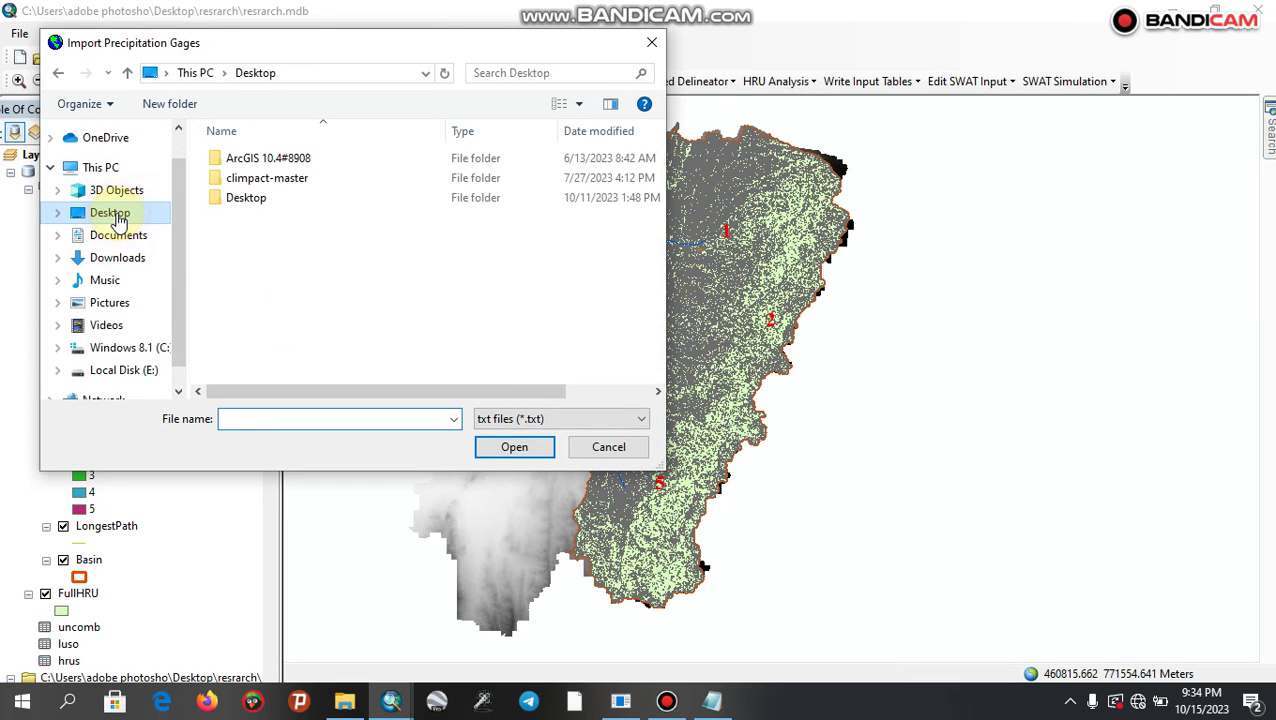
click(240, 203)
double_click(240, 203)
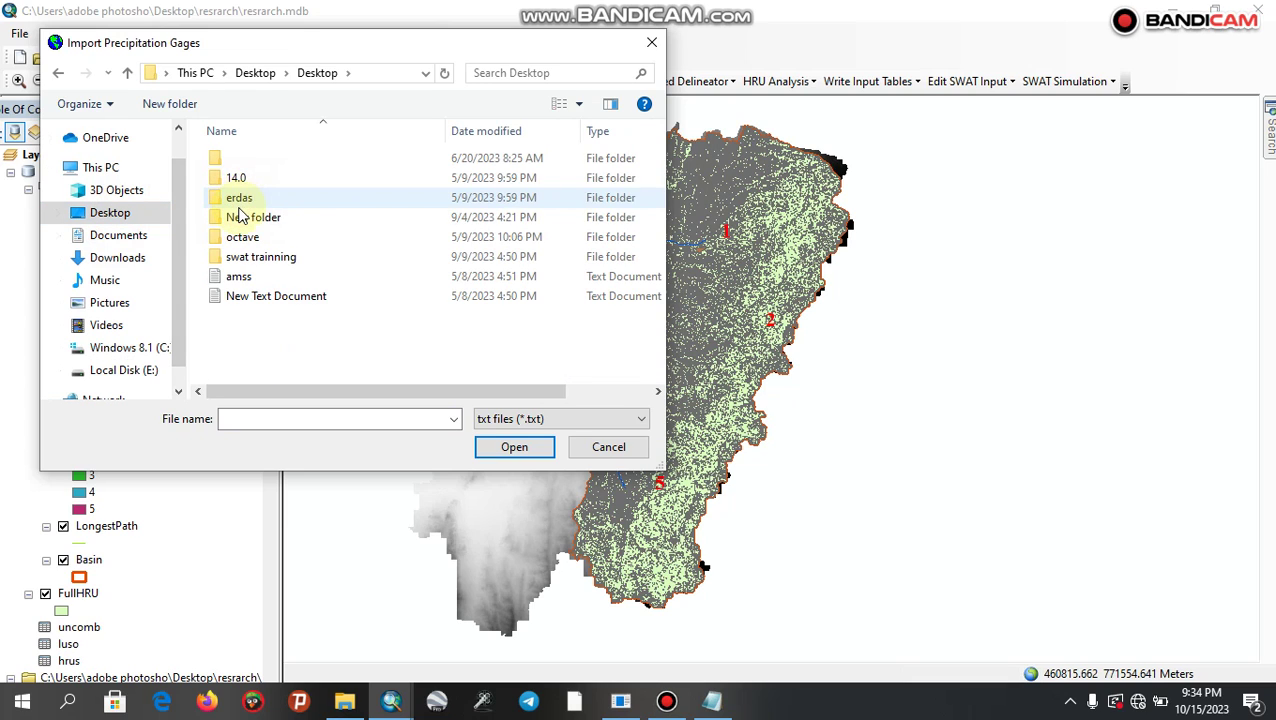
click(256, 75)
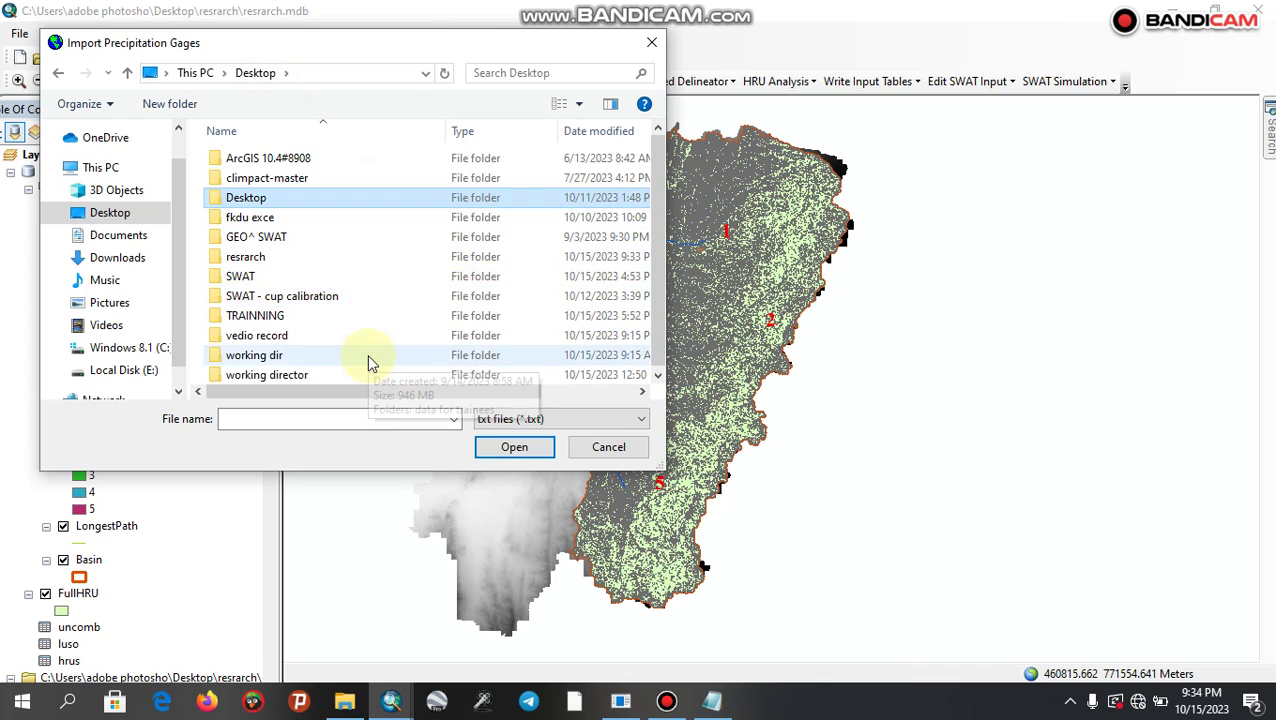
double_click(383, 262)
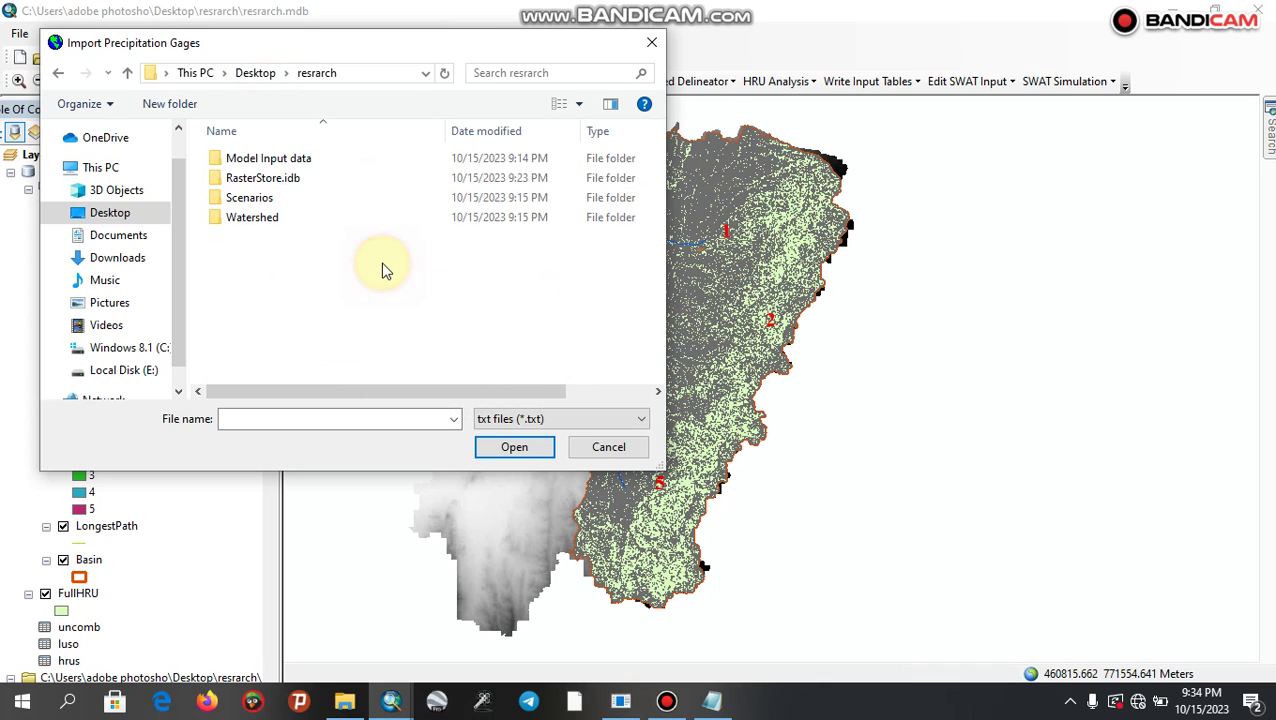
double_click(303, 161)
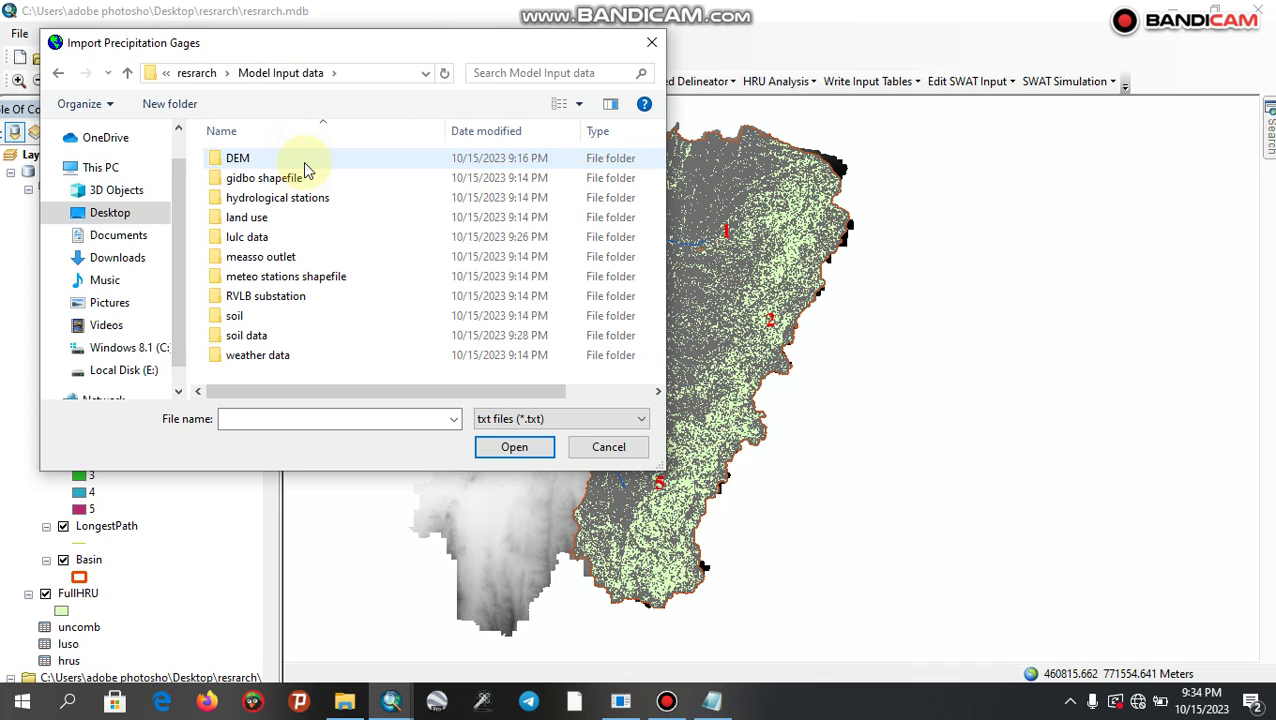
double_click(276, 355)
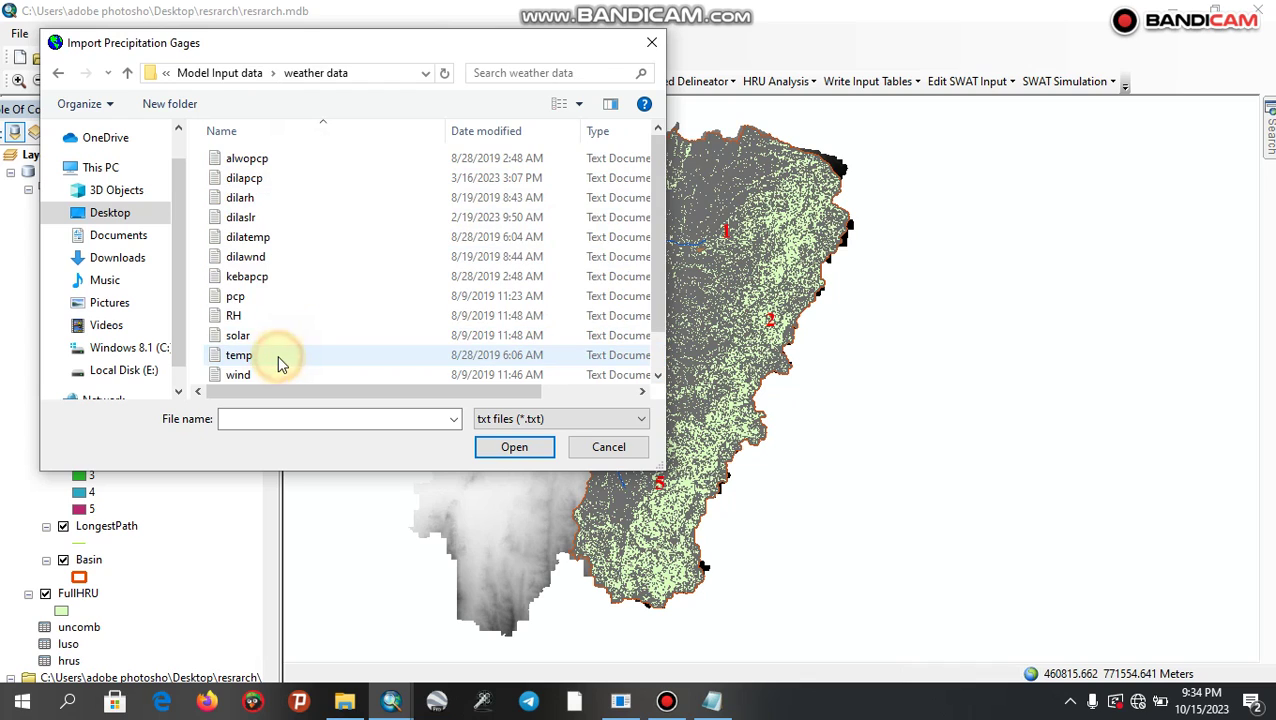
- Load the pcp text file as the rainfall locations table and process the daily precipitation data
drag(655, 210, 654, 277)
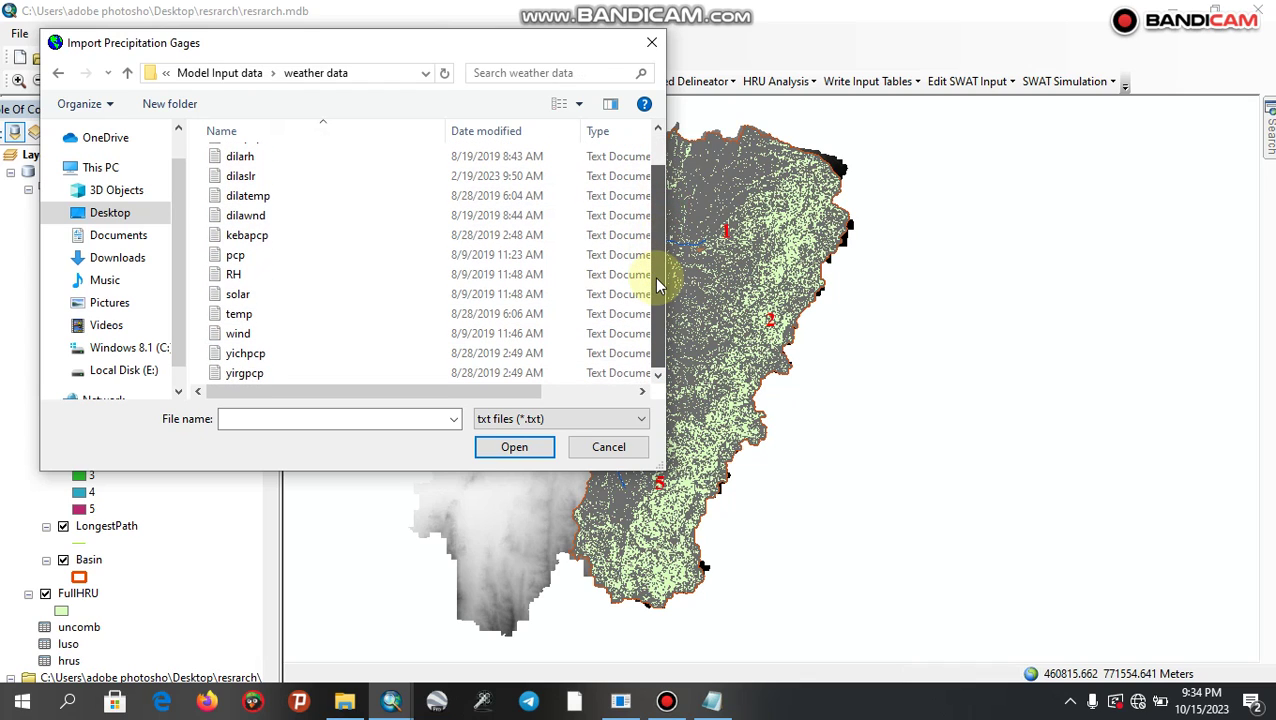
click(363, 252)
click(522, 449)
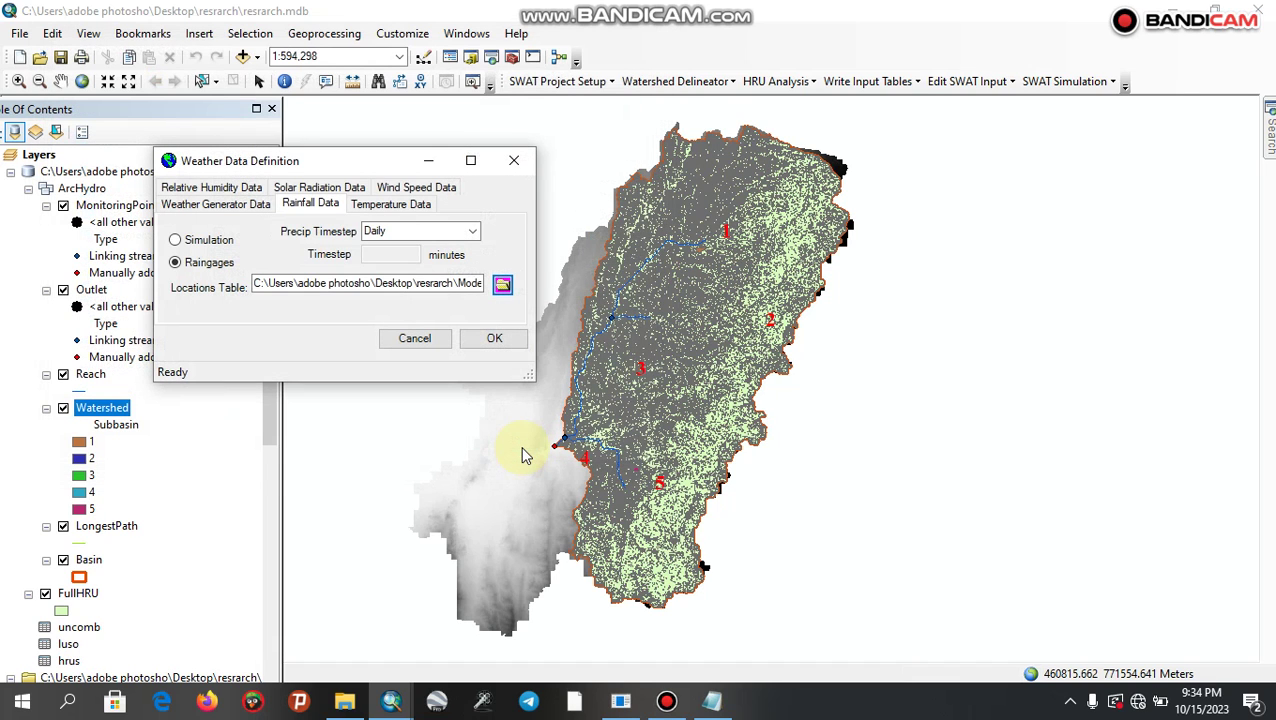
click(484, 341)
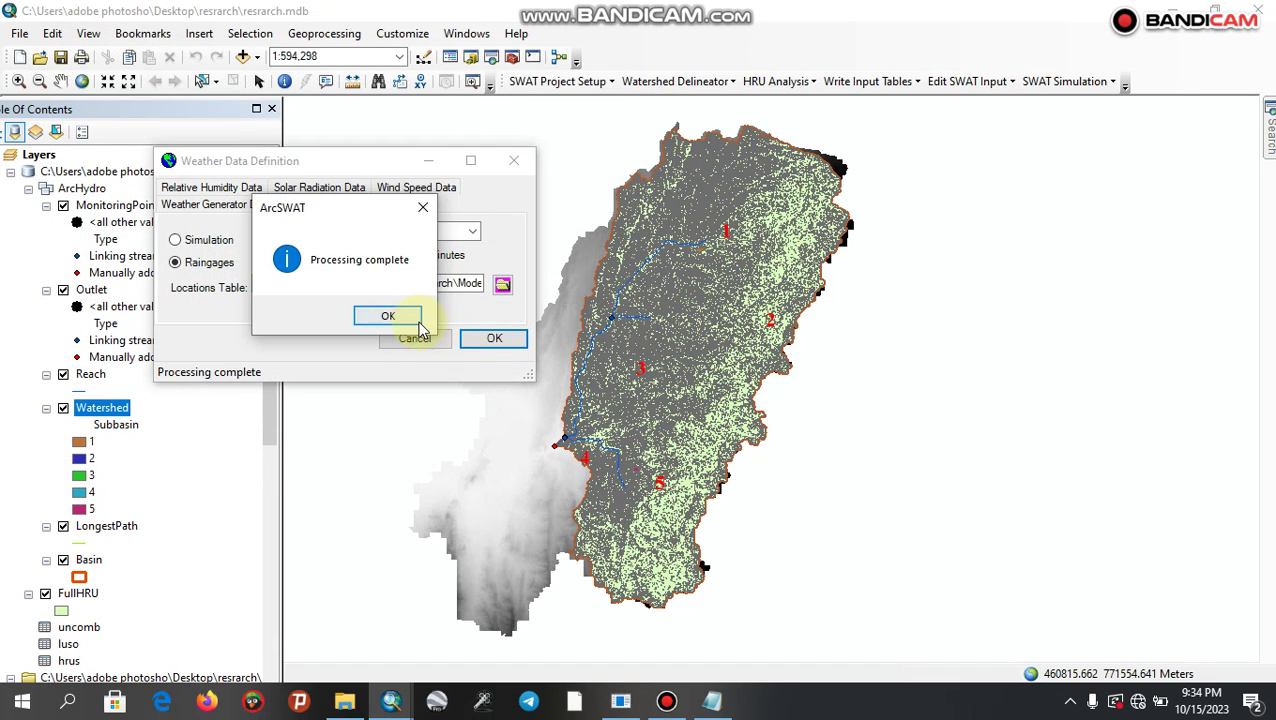
click(410, 317)
- Define the temperature data from Climate Stations using the temp text file in the weather data folder as locations table
click(406, 208)
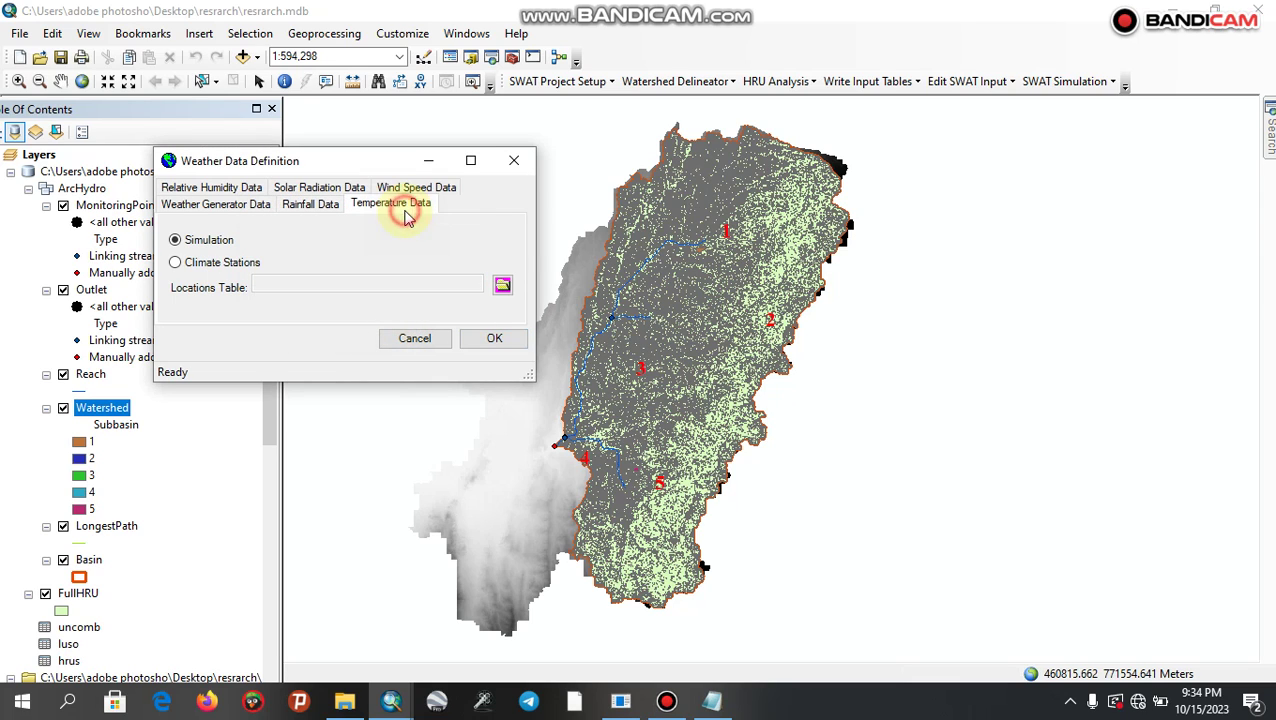
click(180, 264)
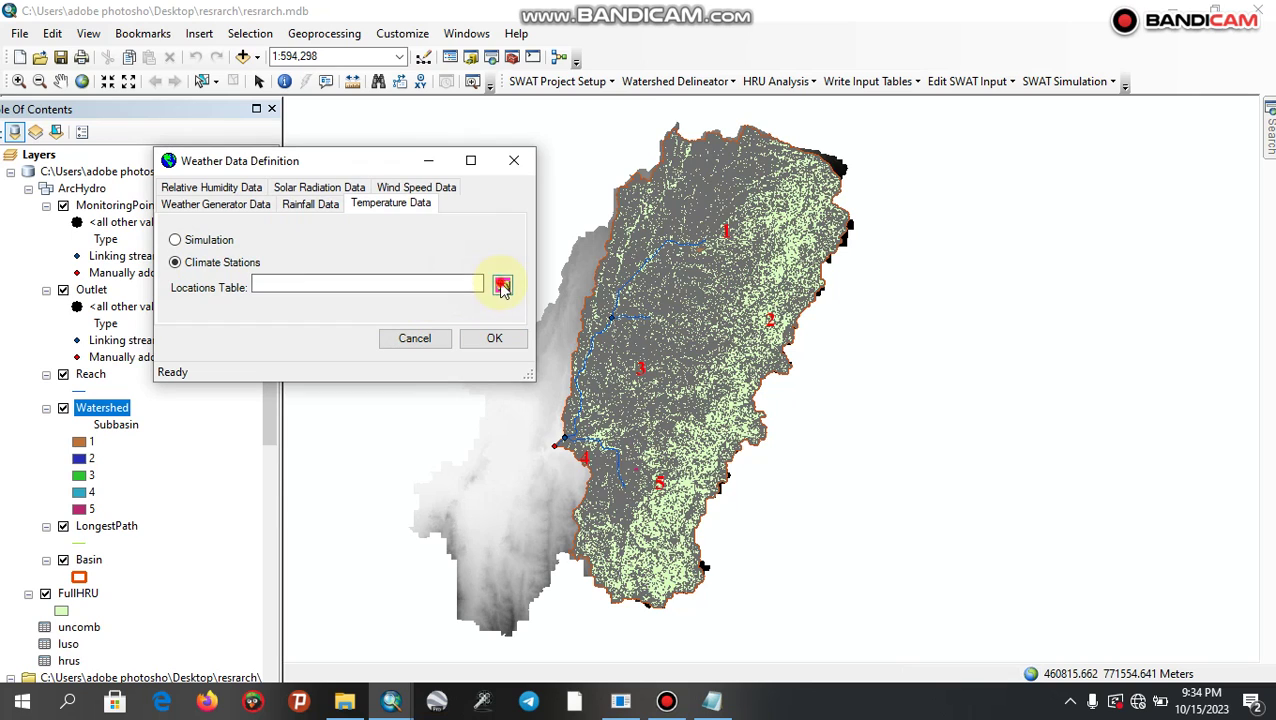
click(503, 287)
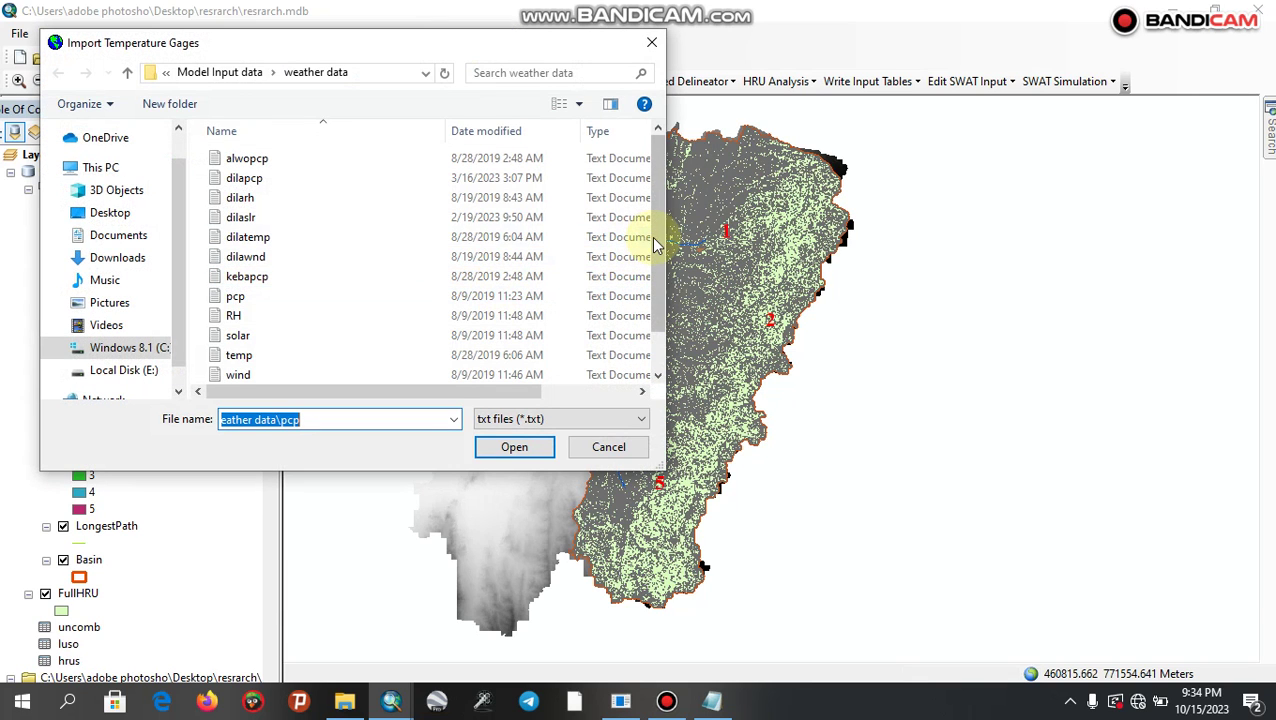
scroll(655, 245, down, 1)
click(386, 317)
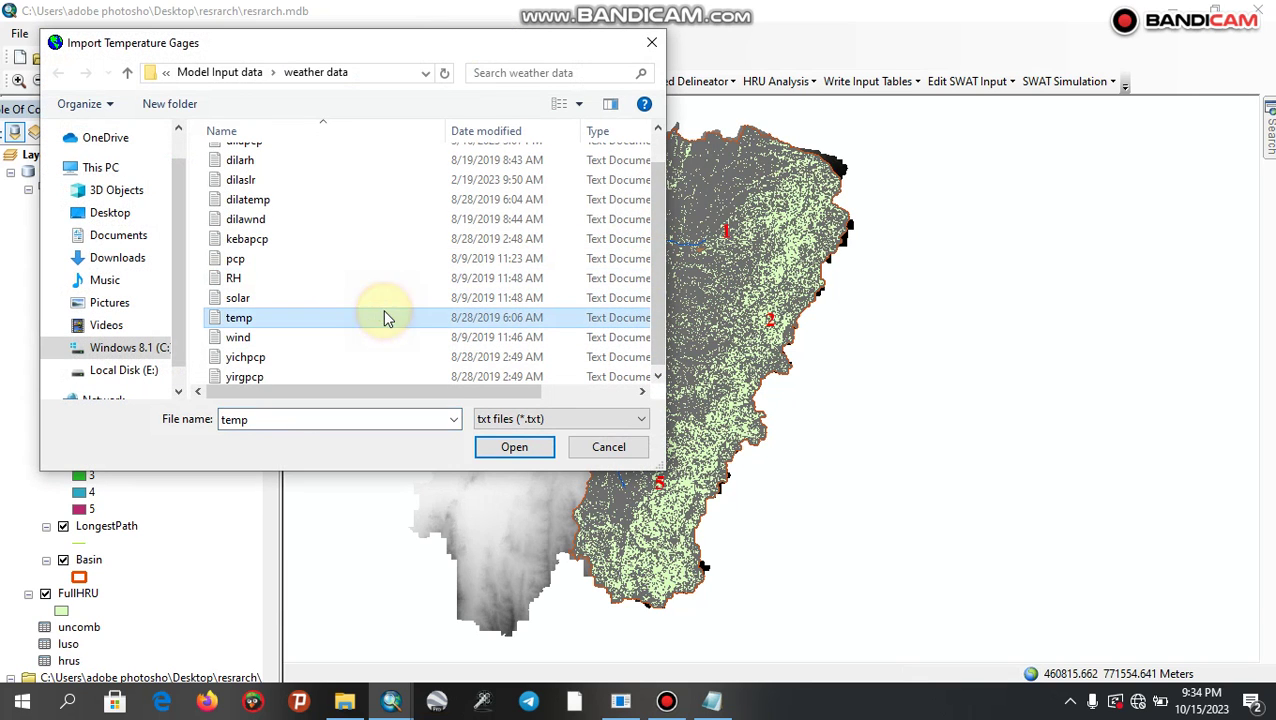
click(512, 447)
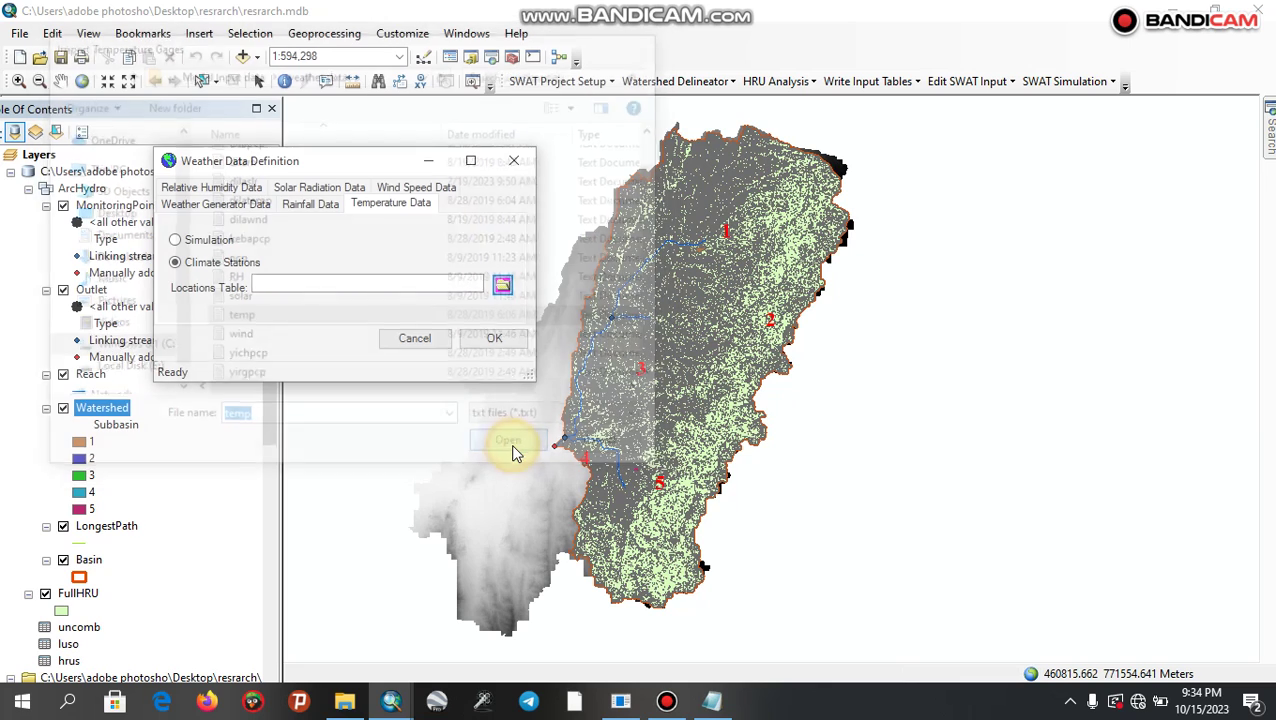
click(507, 339)
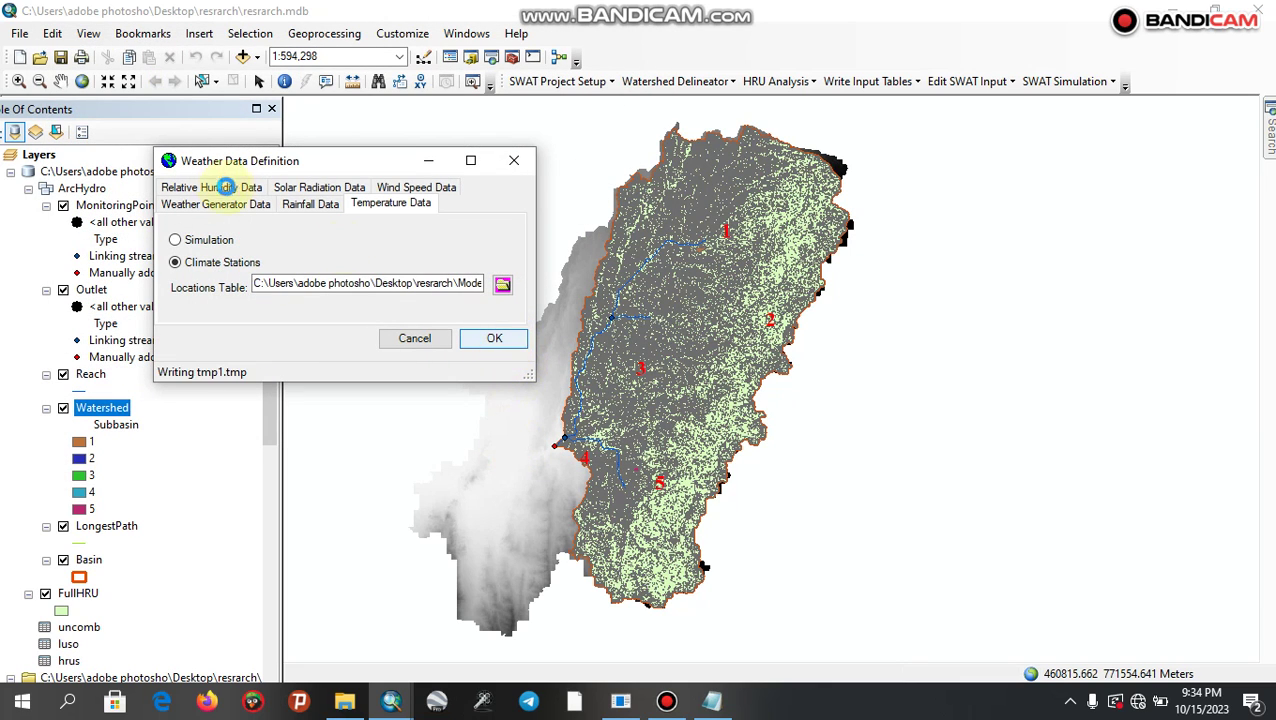
click(383, 316)
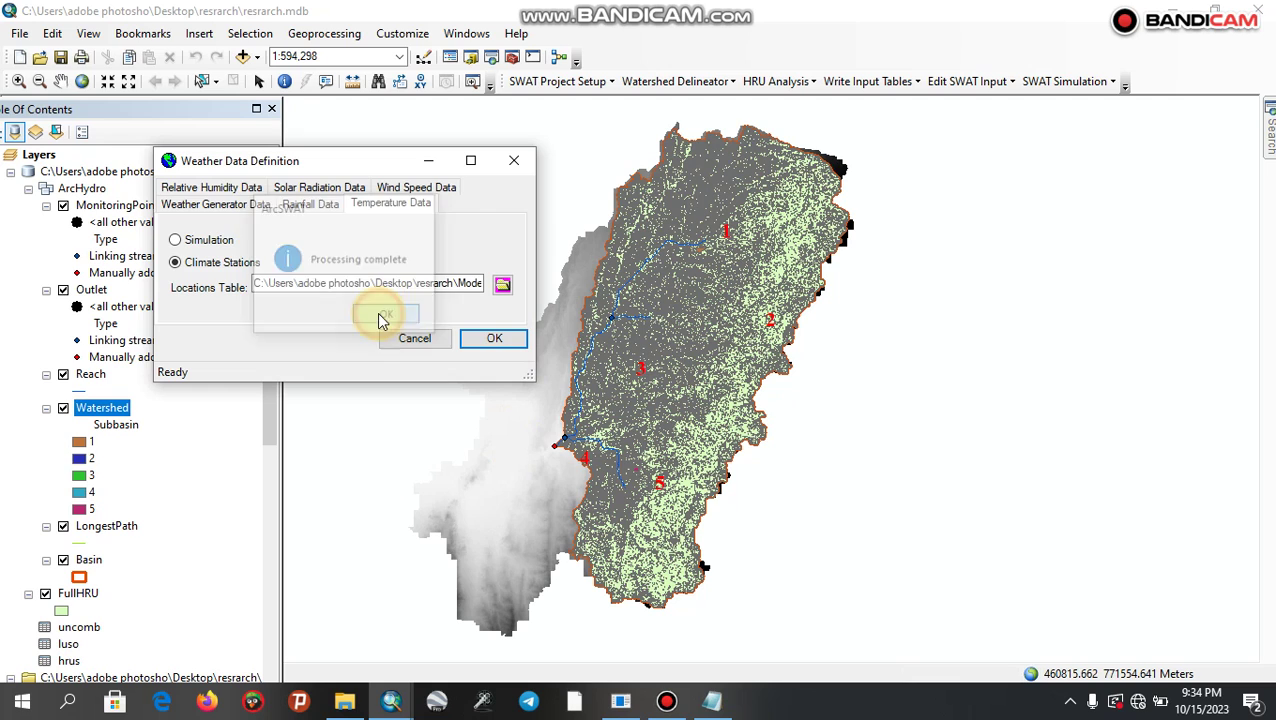
- Define the relative humidity data from Relative Humidity Gages using the RH text file as locations table
click(225, 188)
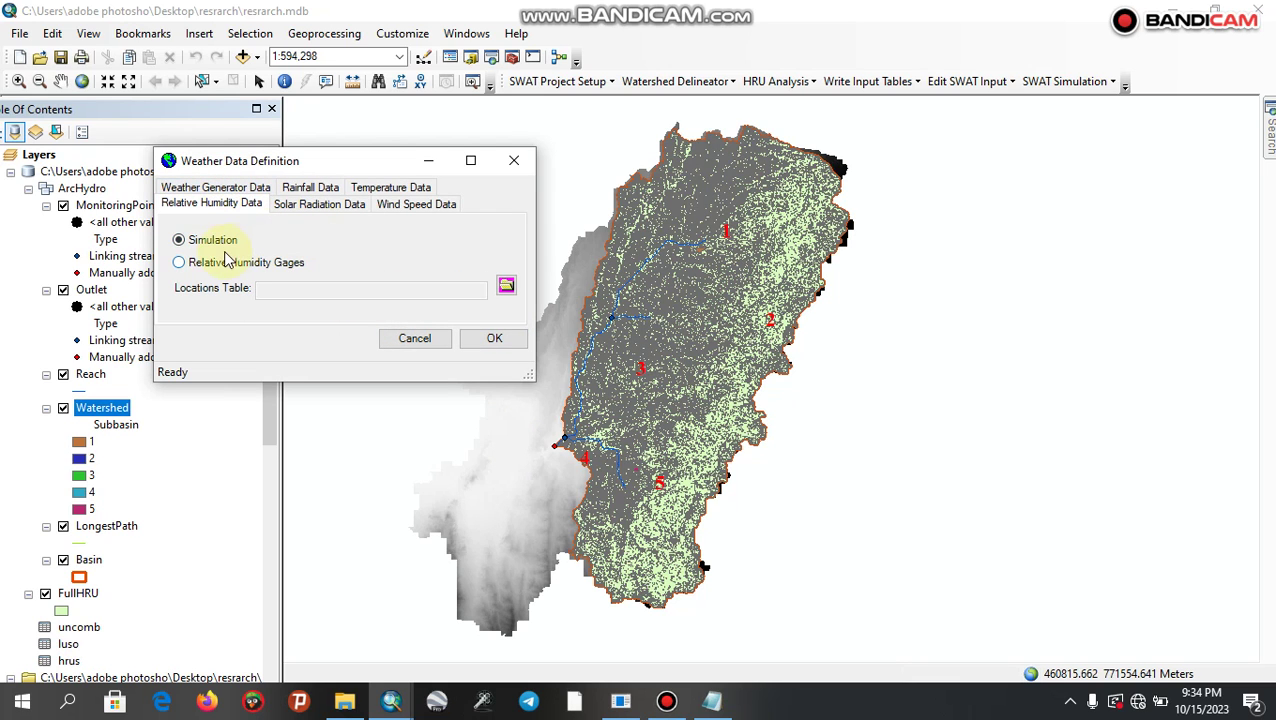
click(180, 263)
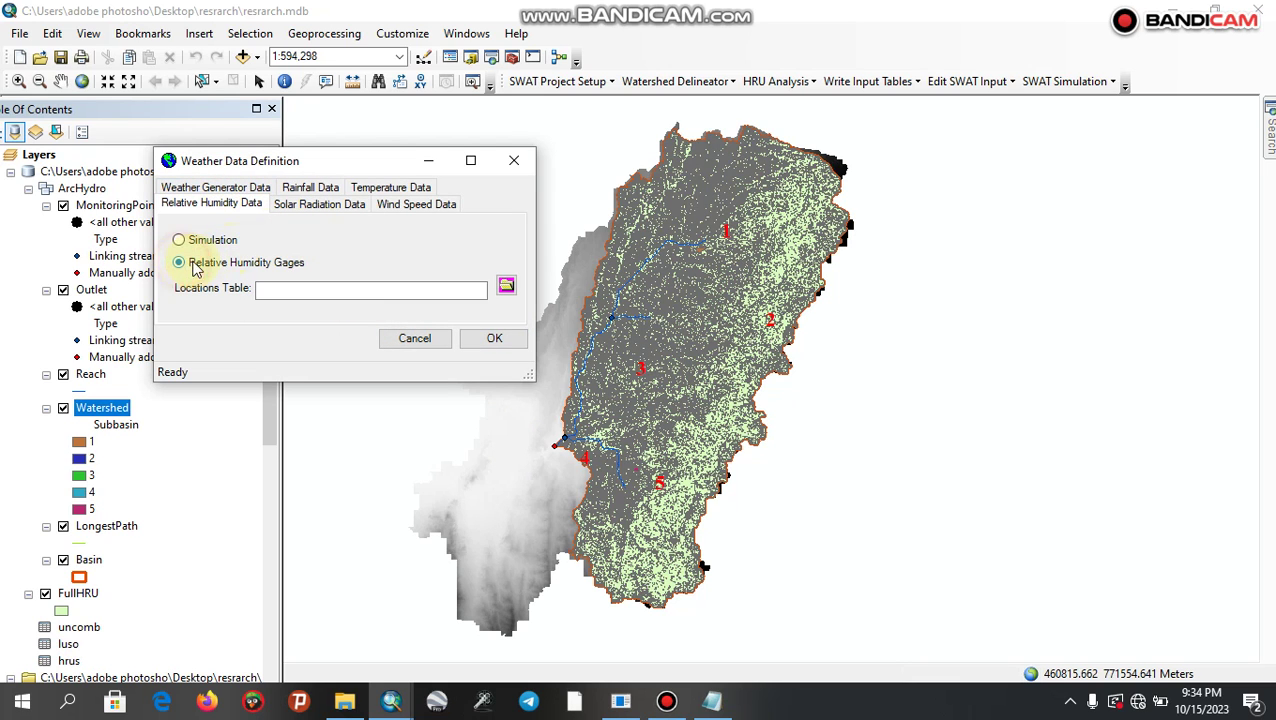
click(505, 288)
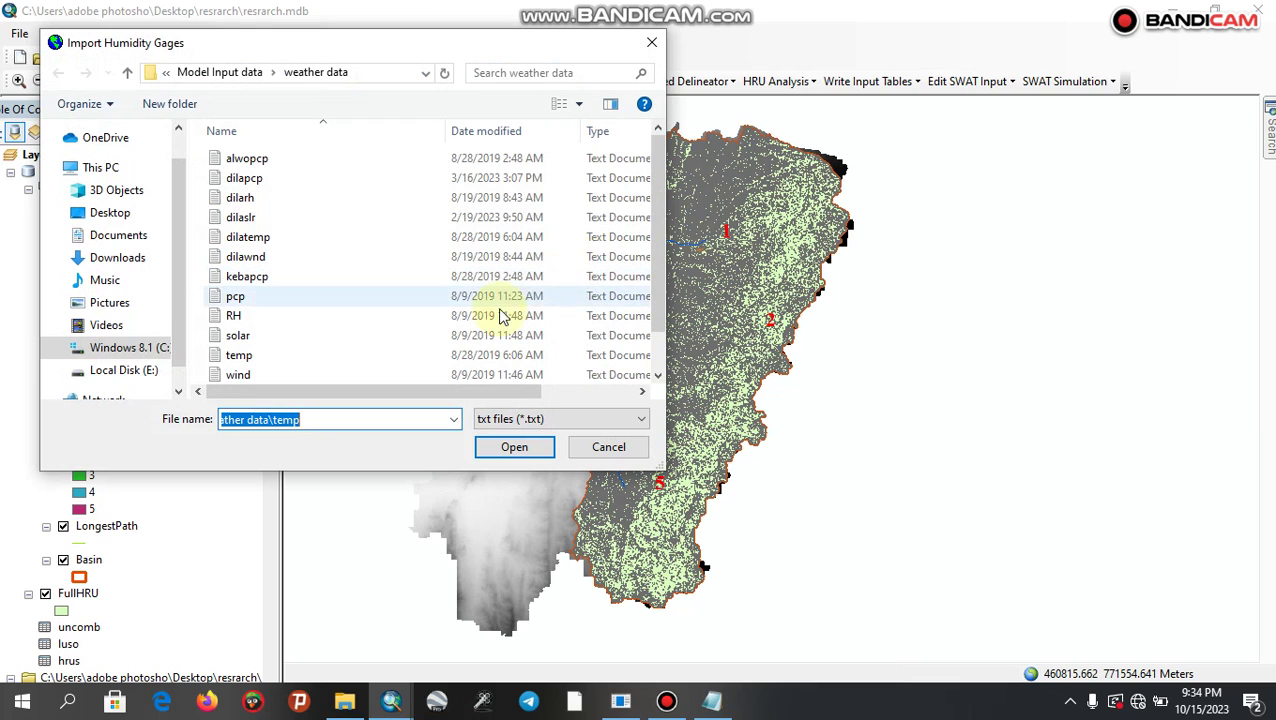
click(503, 316)
click(515, 449)
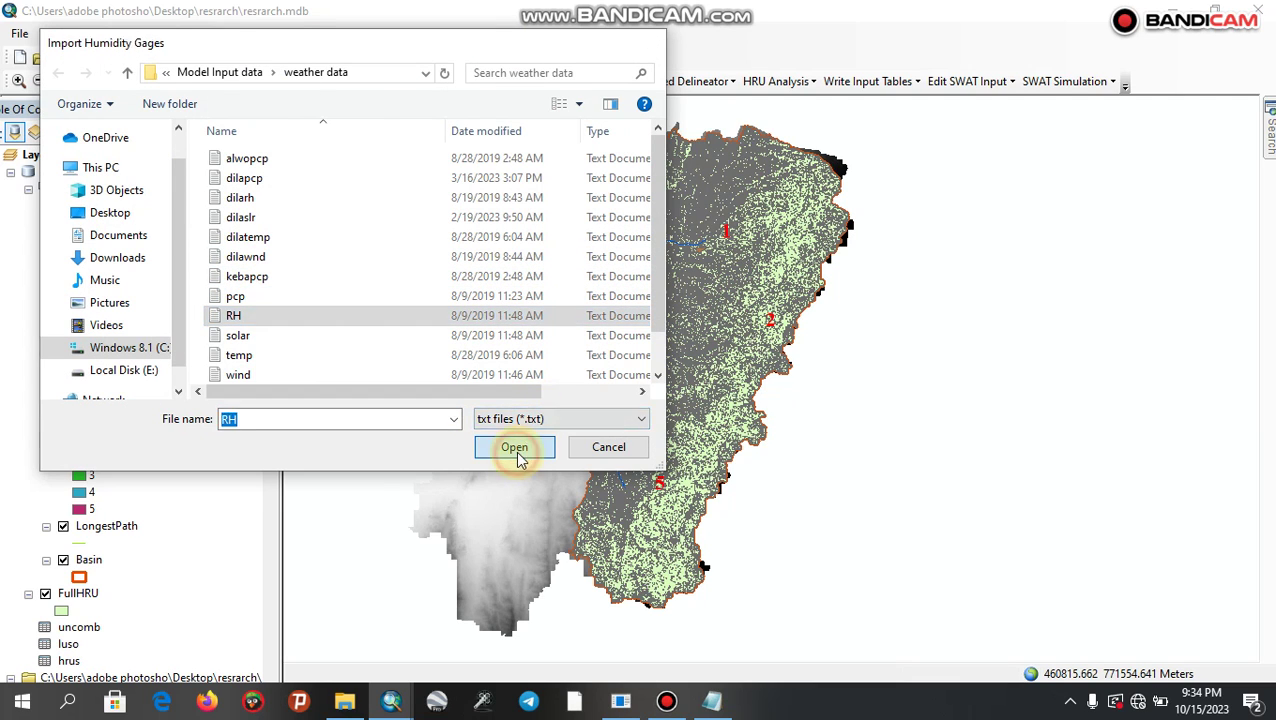
click(505, 340)
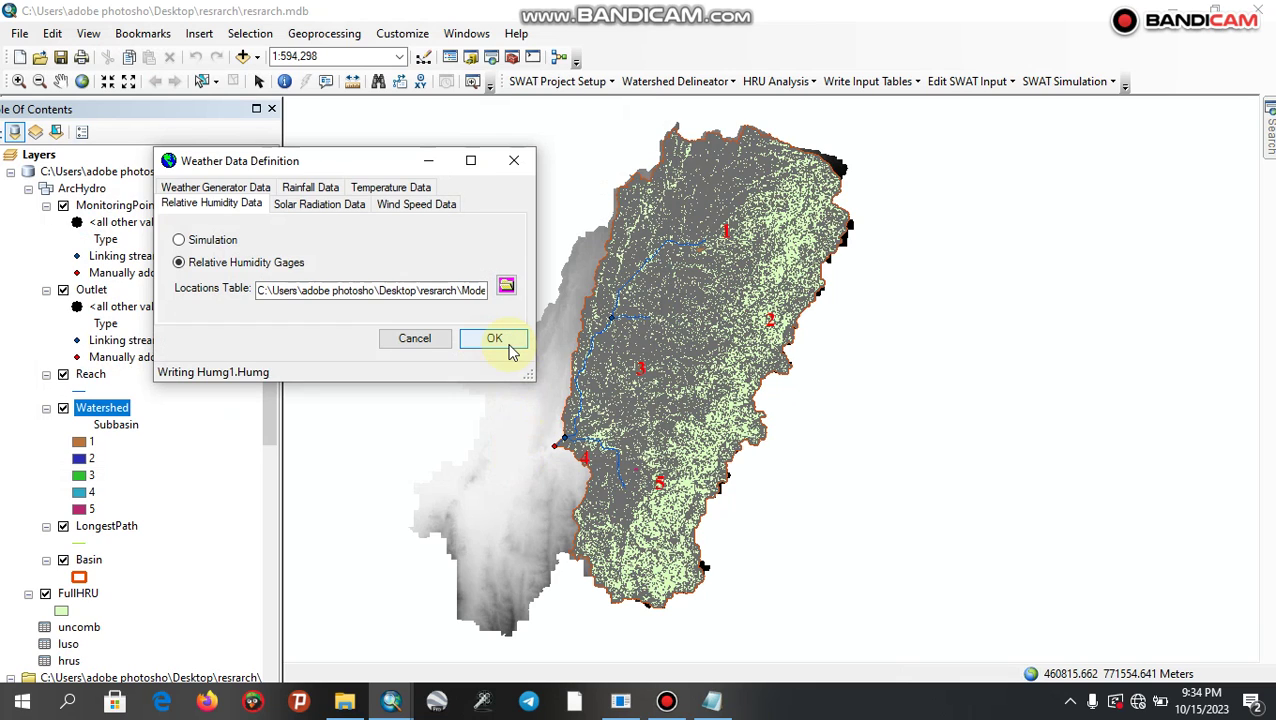
click(392, 317)
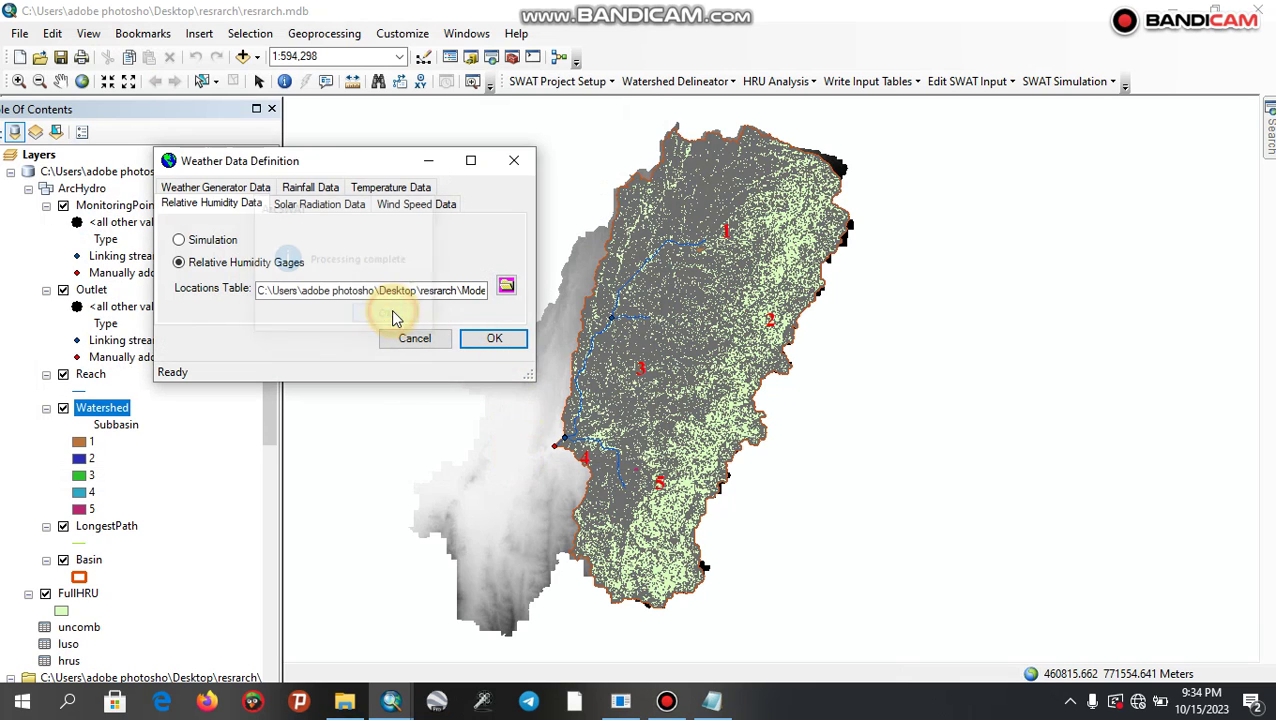
- Define the solar radiation data from Solar Gages using the solar text file as locations table
click(331, 205)
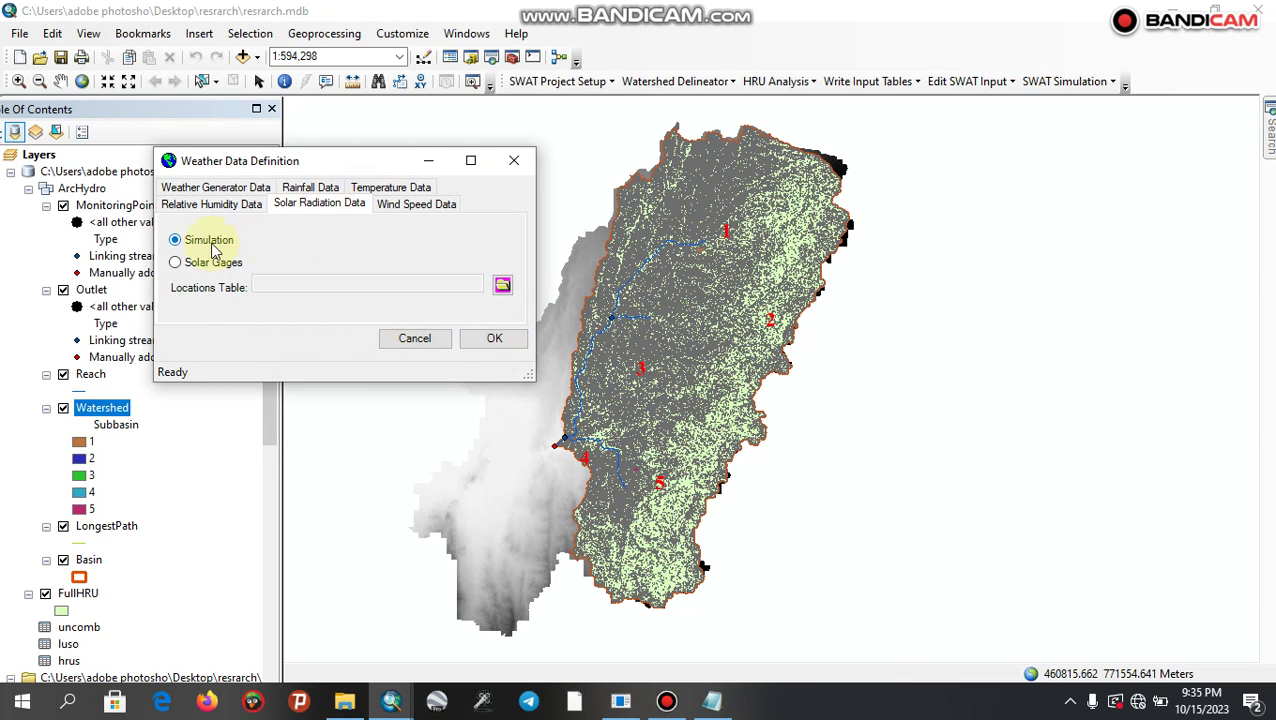
click(175, 263)
click(502, 287)
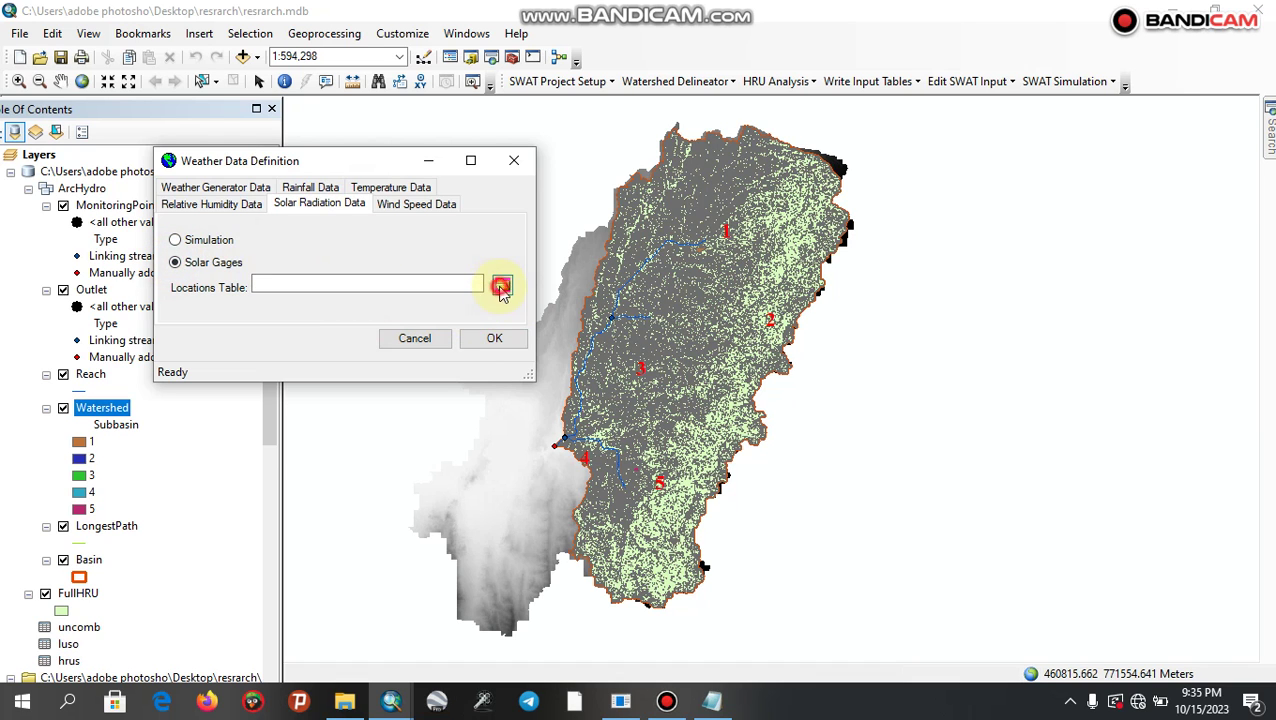
click(414, 335)
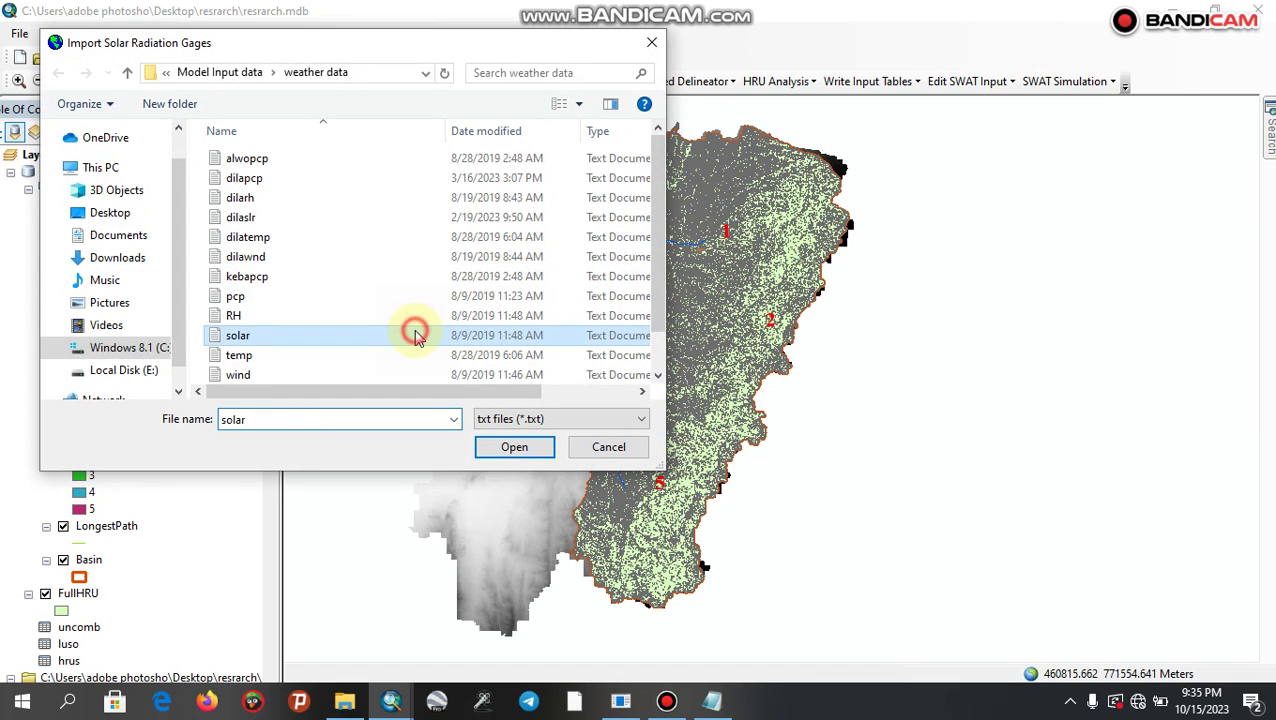
click(512, 446)
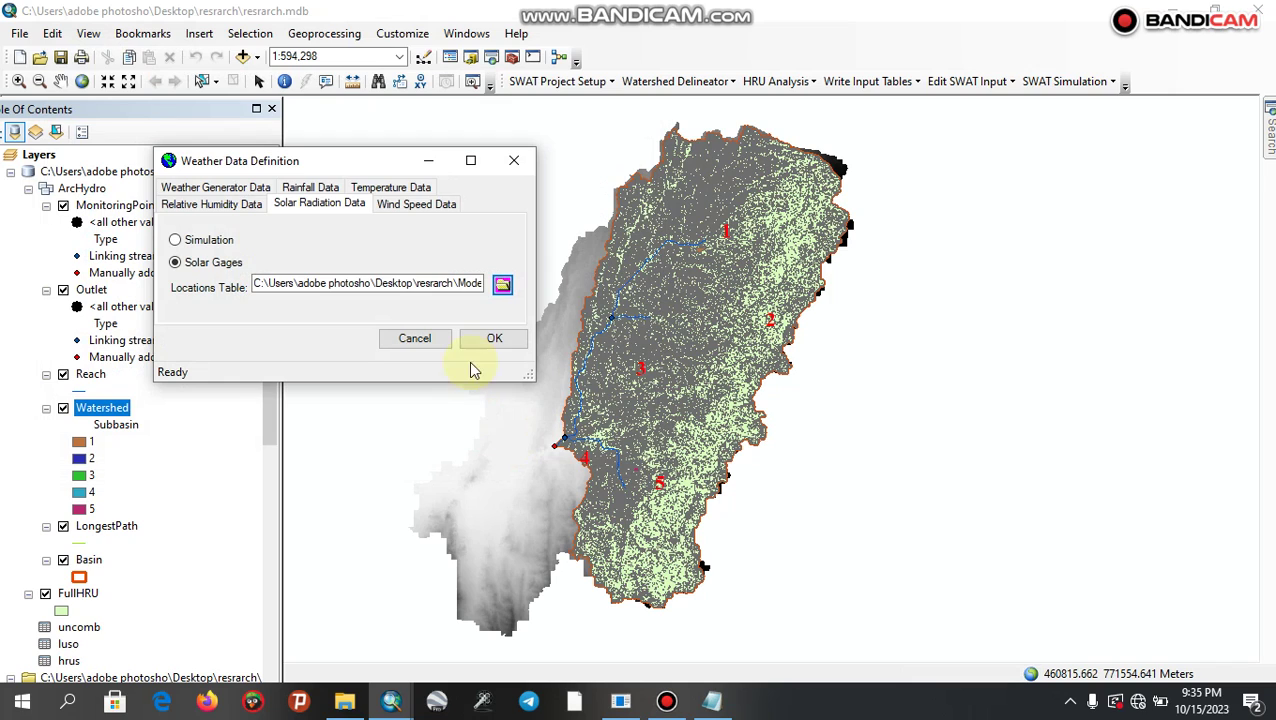
click(496, 344)
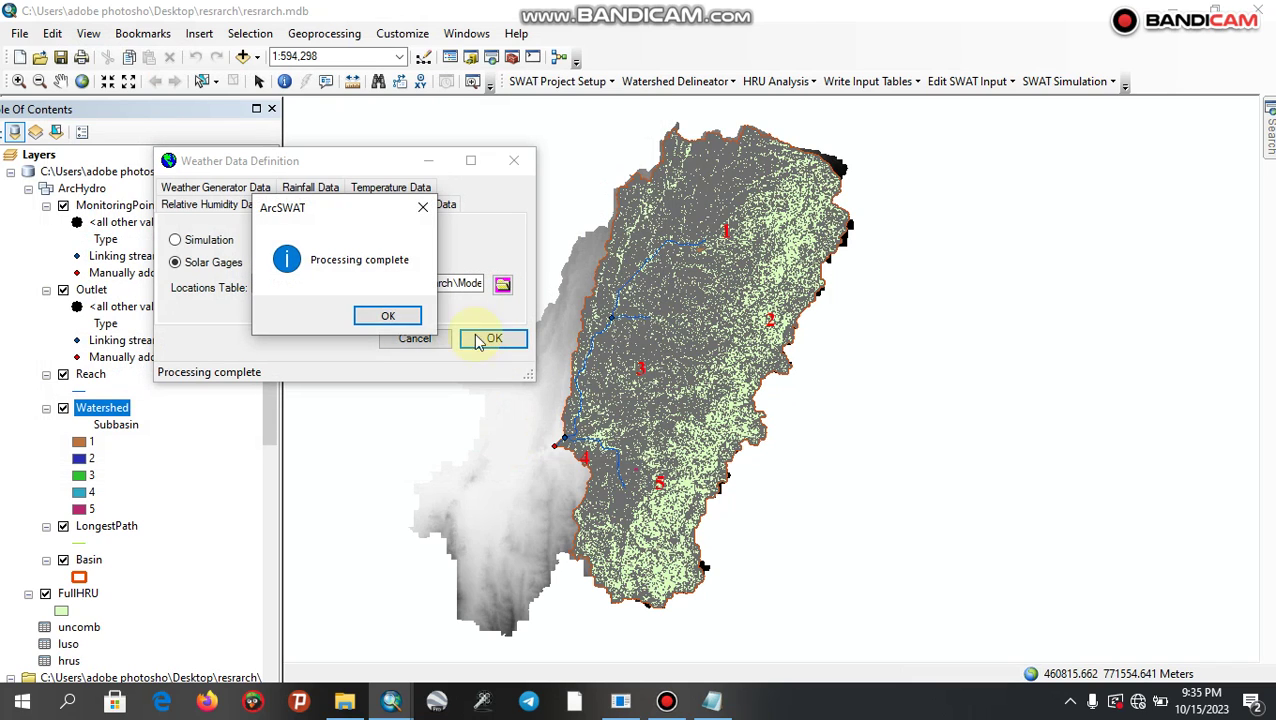
click(400, 317)
- Define the wind speed data from Wind Gages using the wind text file as locations table
click(438, 206)
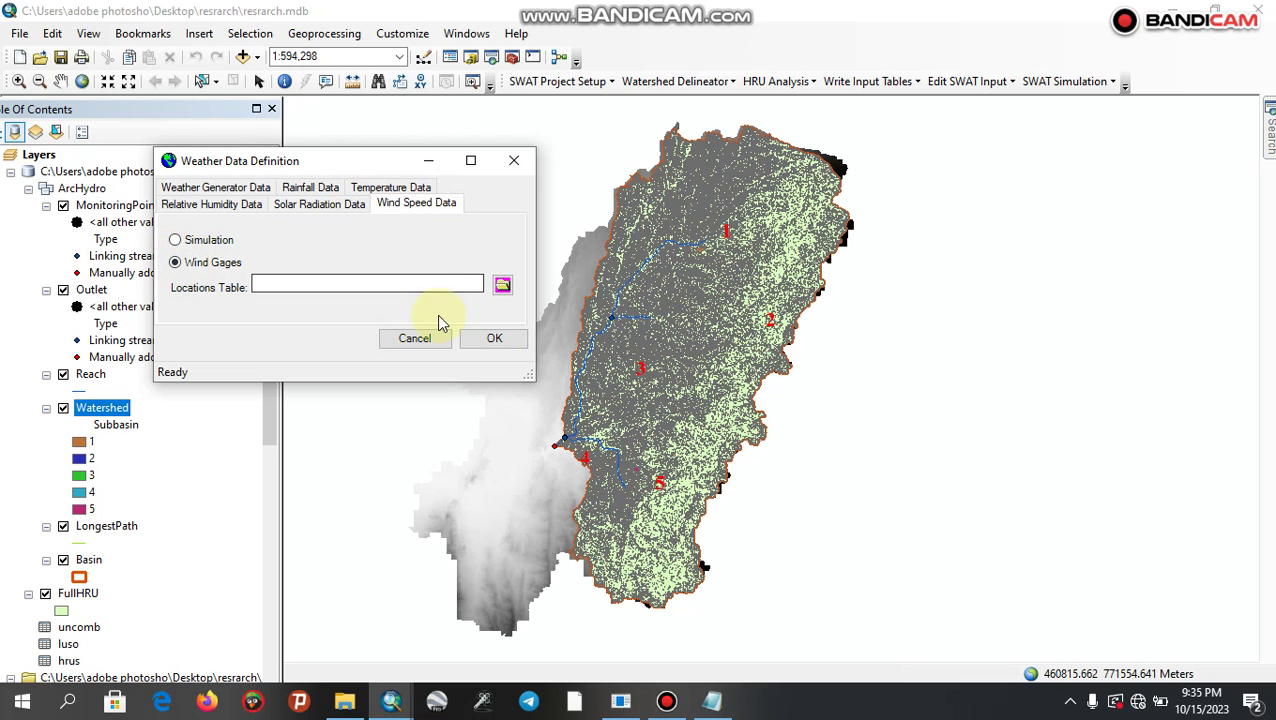
click(502, 285)
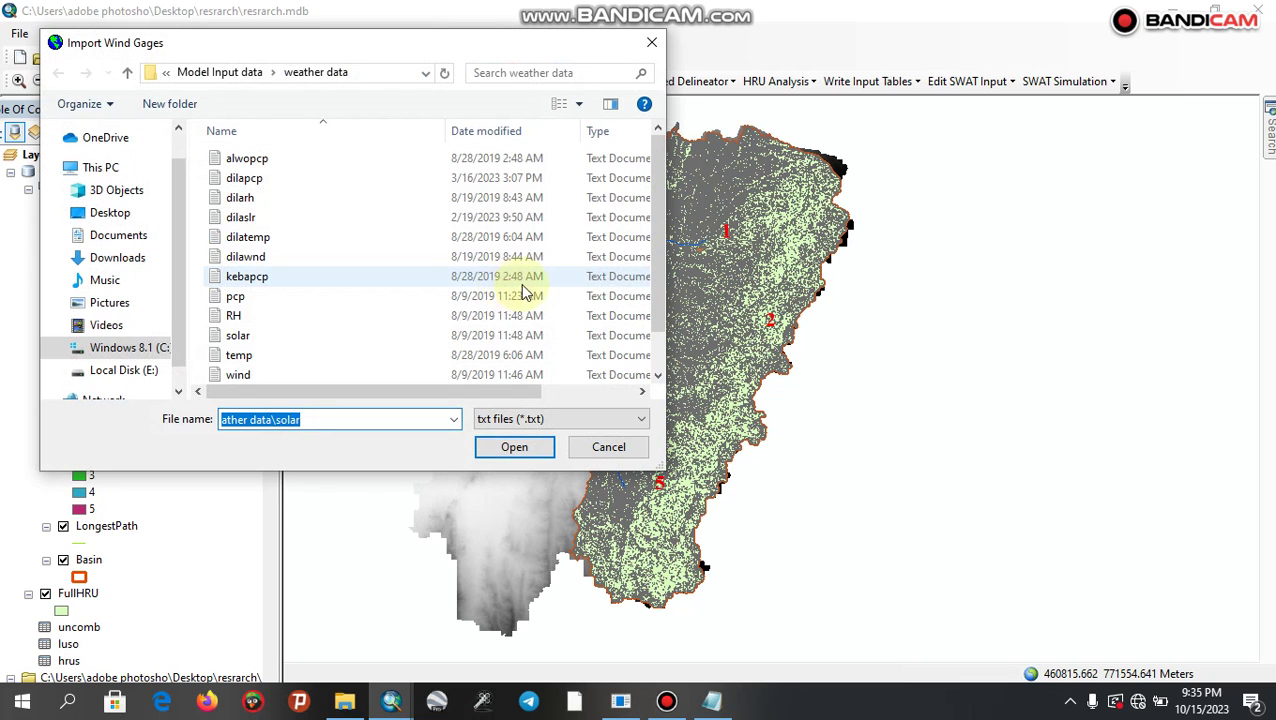
click(407, 373)
click(522, 449)
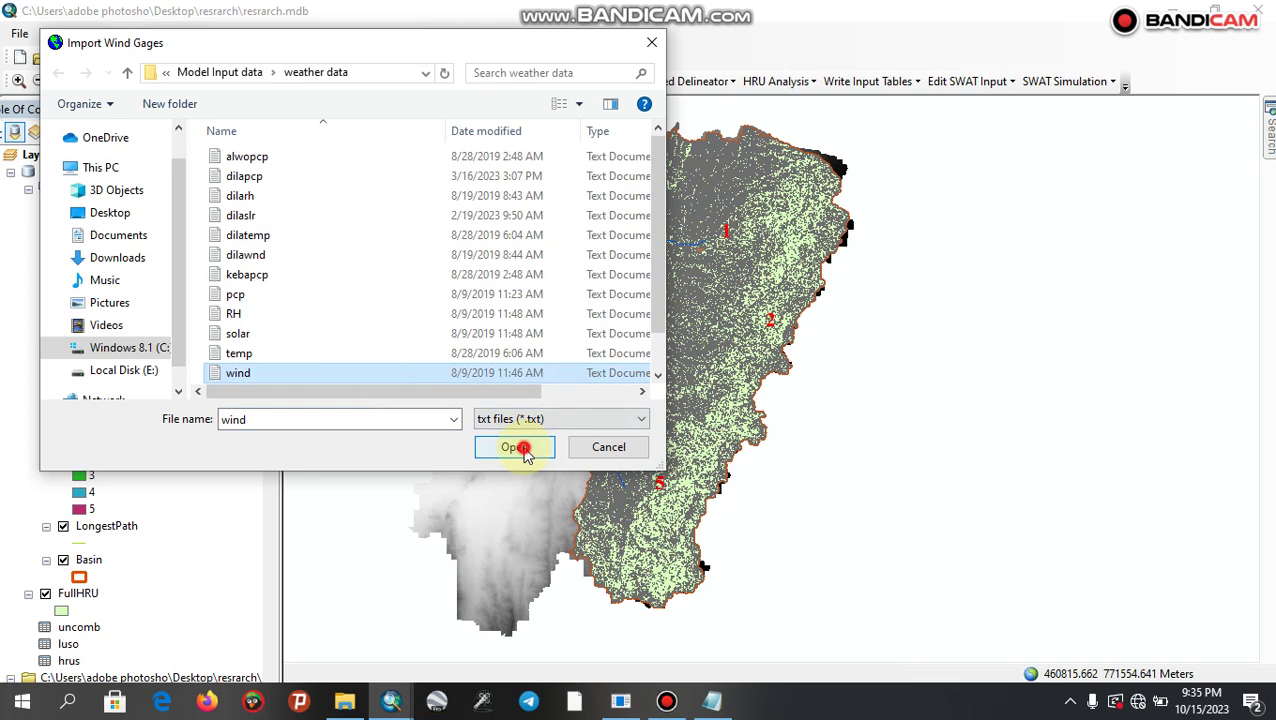
click(496, 339)
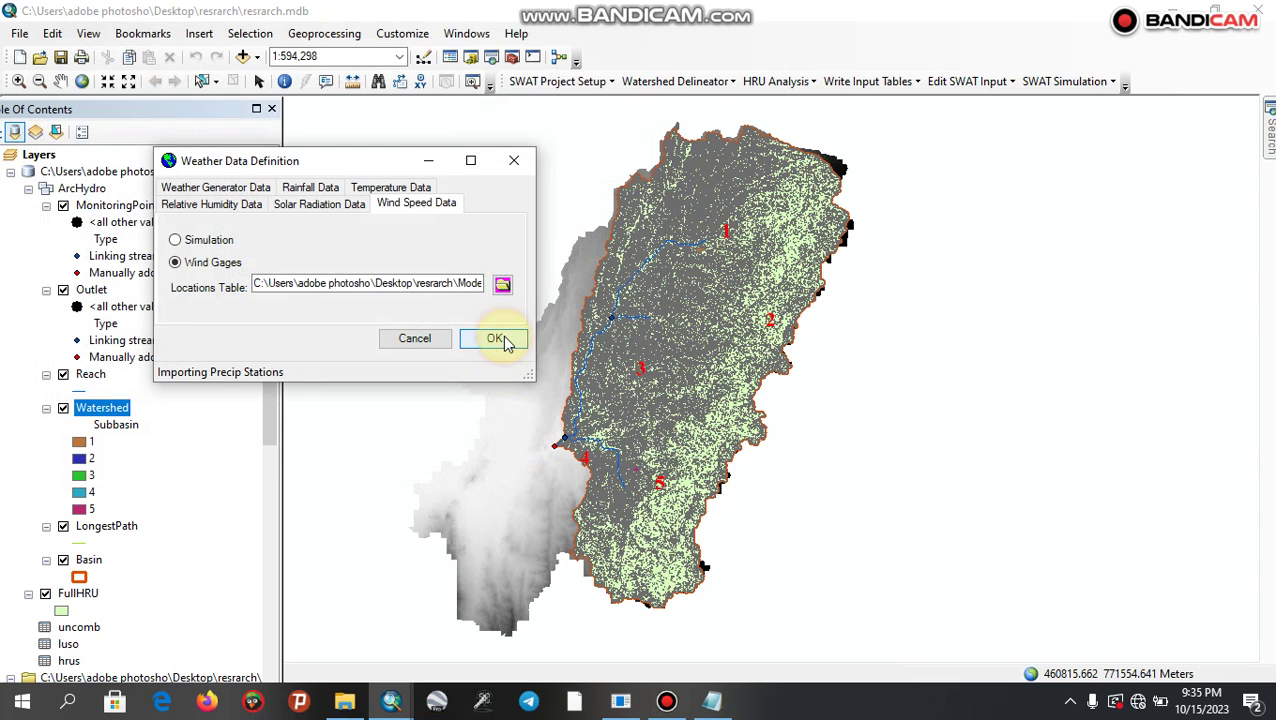